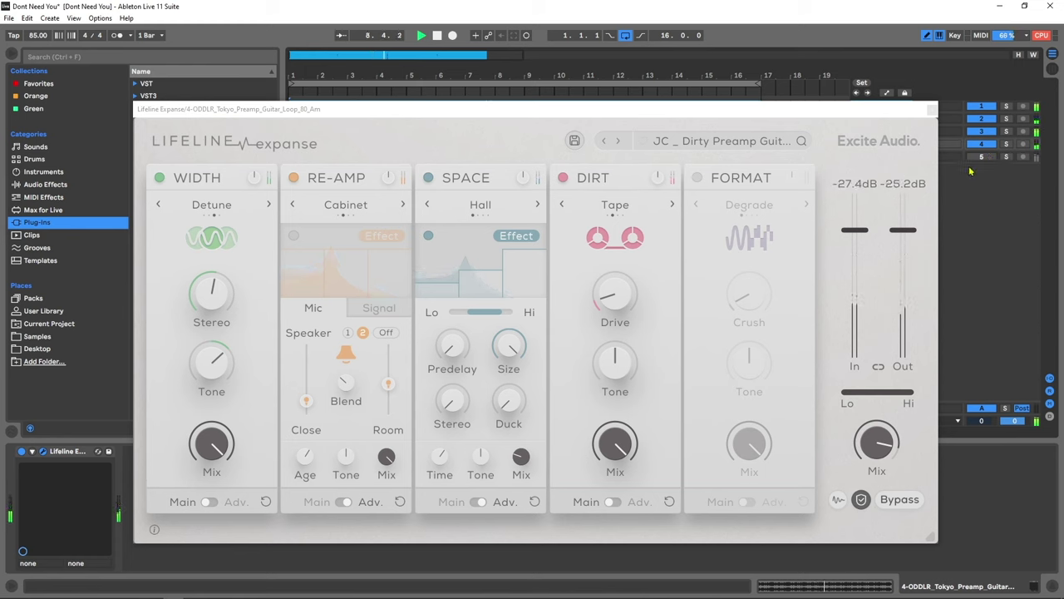
Step: Toggle the fifth track's activator during playback and stop the transport
{"action": "left_click", "coordinate": [976, 157]}
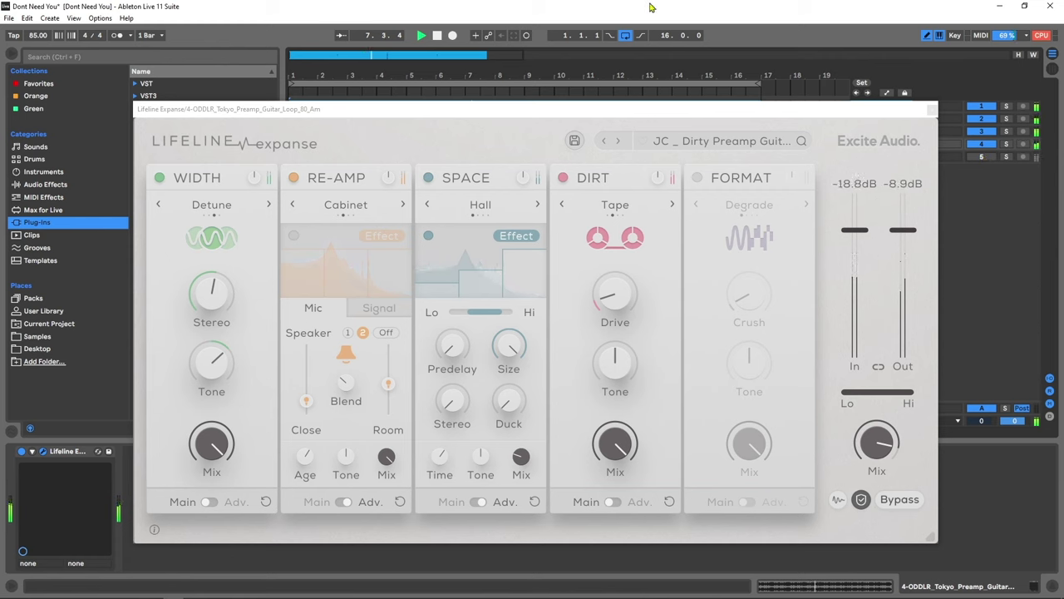
{"action": "left_click", "coordinate": [436, 37]}
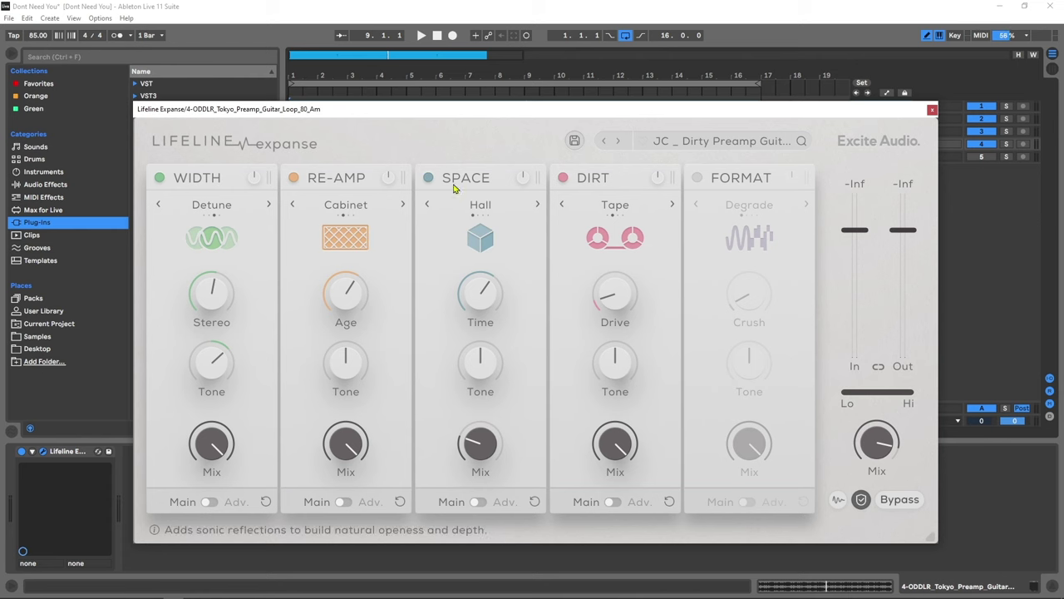
Step: Reorder the modules so Dirt sits between Width and Re-Amp with Space after Re-Amp, and view Dirt's type options
{"action": "left_click_drag", "start_coordinate": [457, 186], "coordinate": [604, 186]}
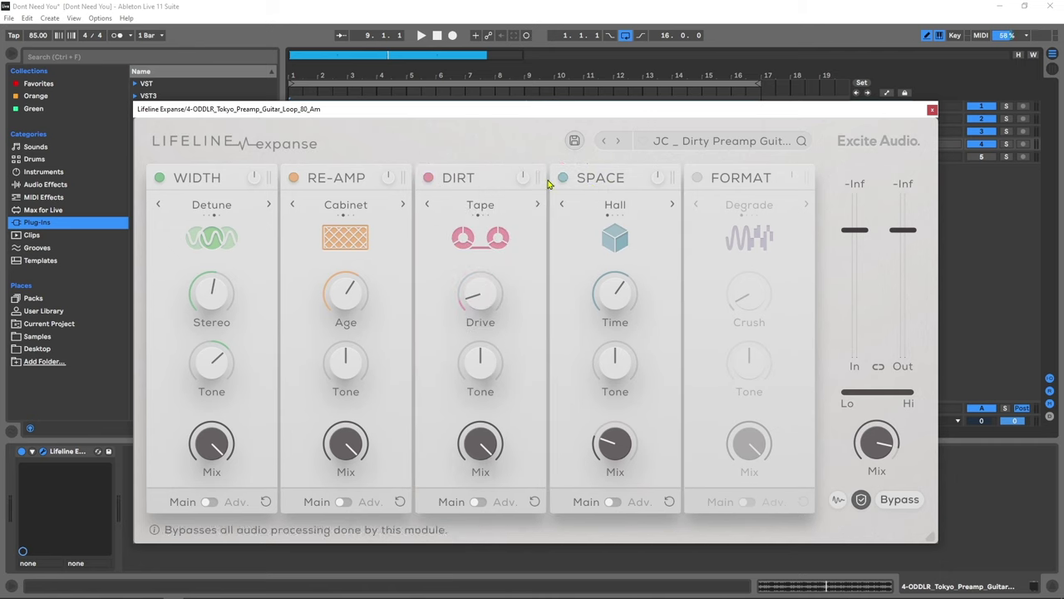
{"action": "left_click_drag", "start_coordinate": [458, 186], "coordinate": [331, 206]}
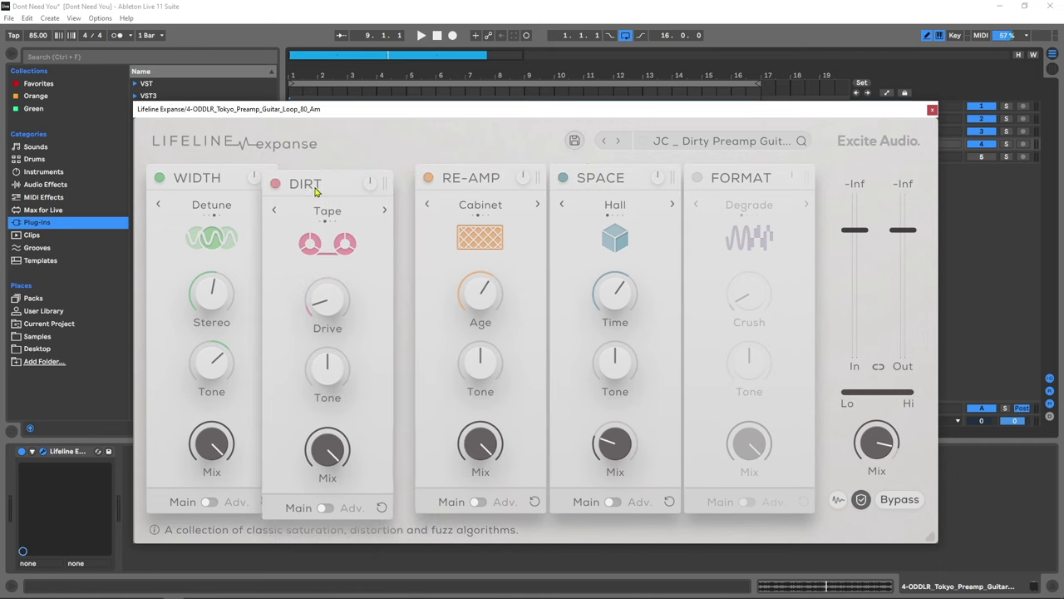
{"action": "left_click", "coordinate": [345, 206]}
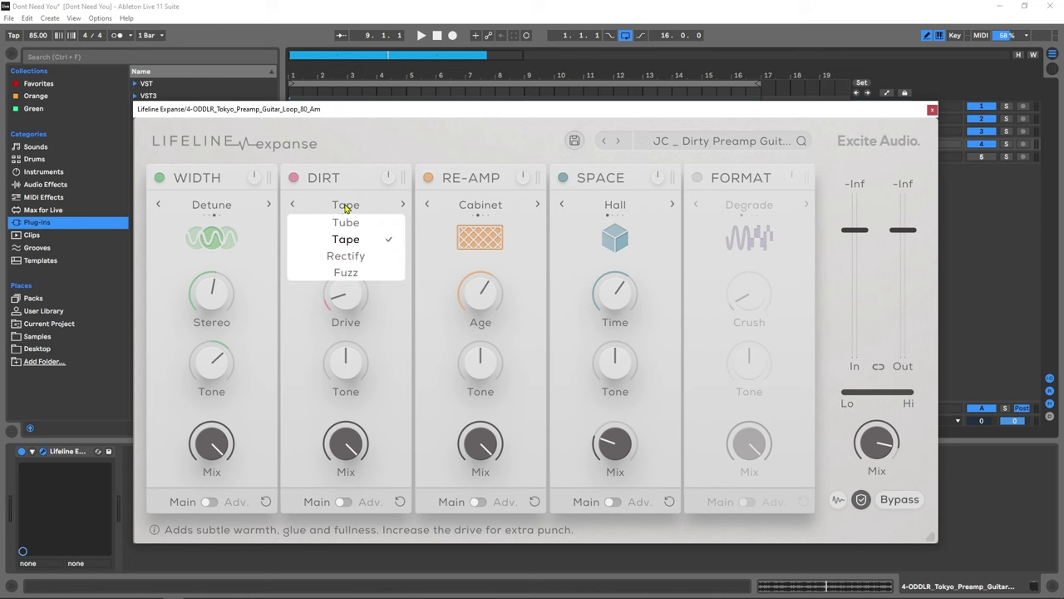
{"action": "left_click", "coordinate": [348, 208]}
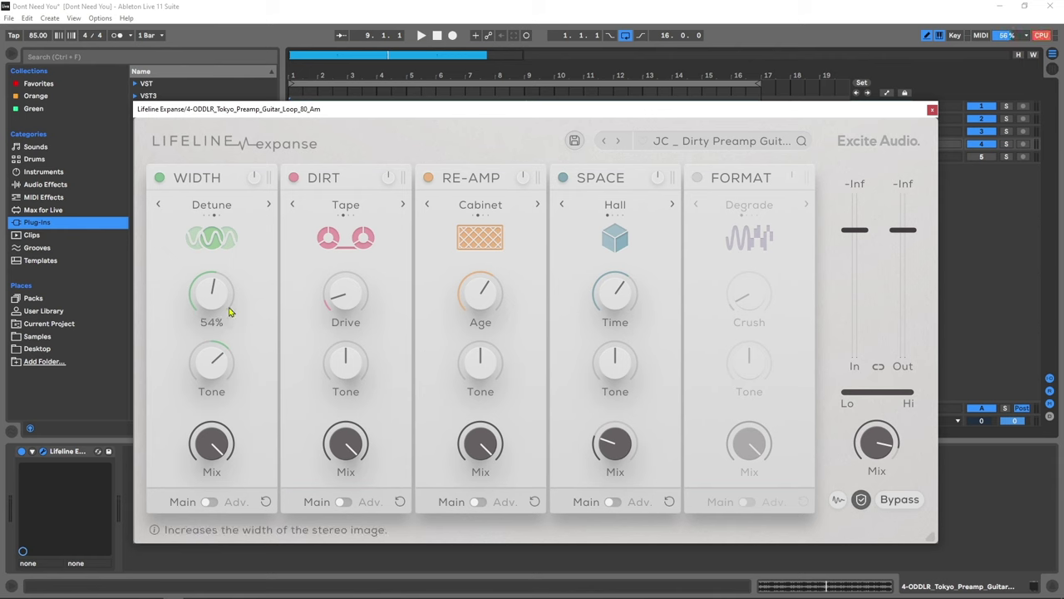
Step: Enable the Format module with its Degrade type
{"action": "mouse_move", "coordinate": [200, 305]}
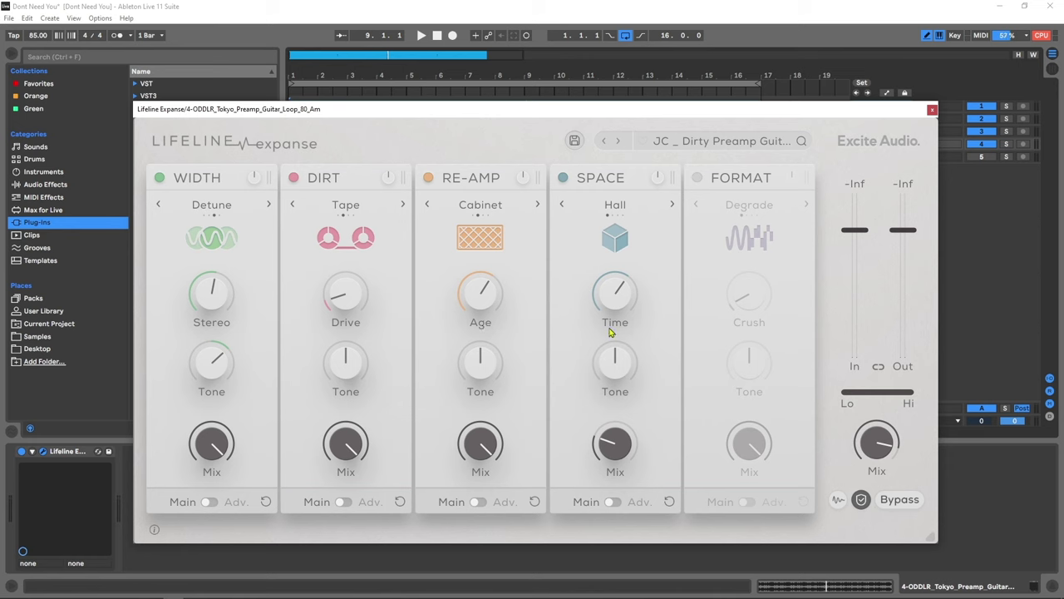
{"action": "left_click", "coordinate": [697, 177]}
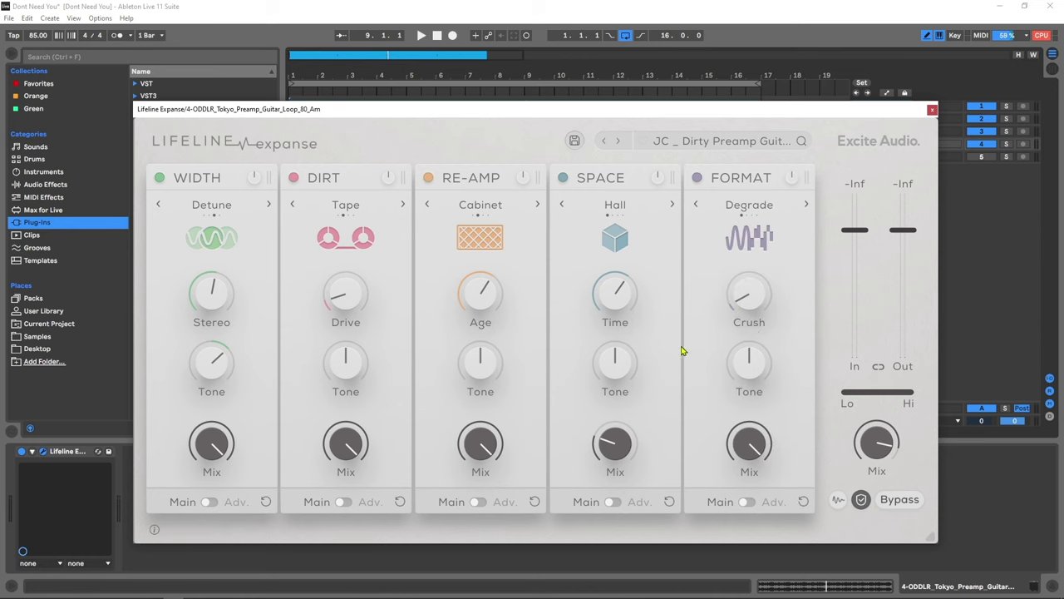
Step: Bypass the Dirt module and switch it back on
{"action": "mouse_move", "coordinate": [356, 361]}
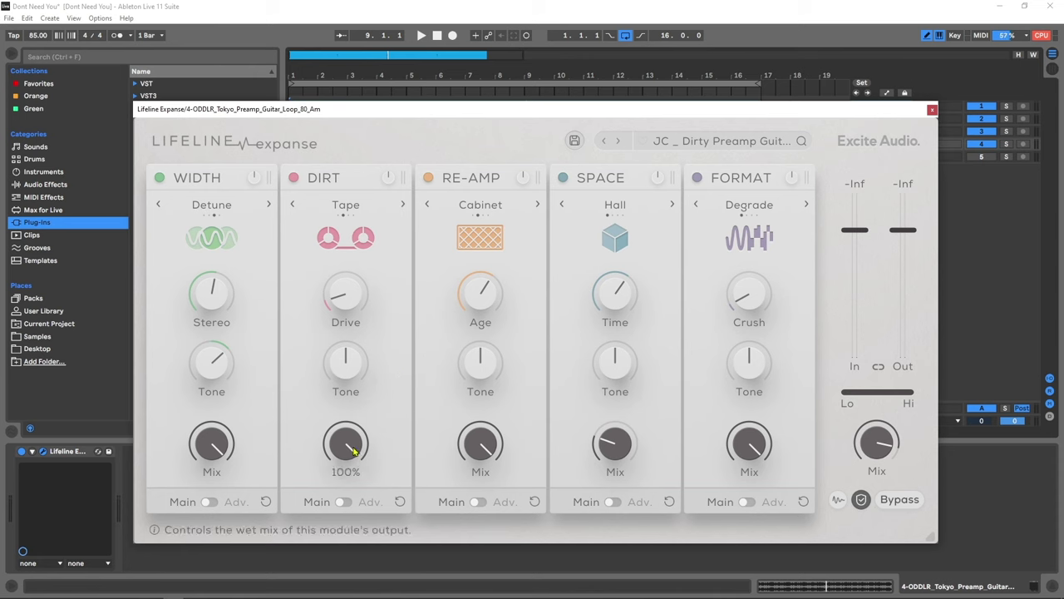
{"action": "mouse_move", "coordinate": [348, 454]}
{"action": "left_mouse_down"}
{"action": "mouse_move", "coordinate": [340, 497]}
{"action": "mouse_move", "coordinate": [348, 453]}
{"action": "left_mouse_up"}
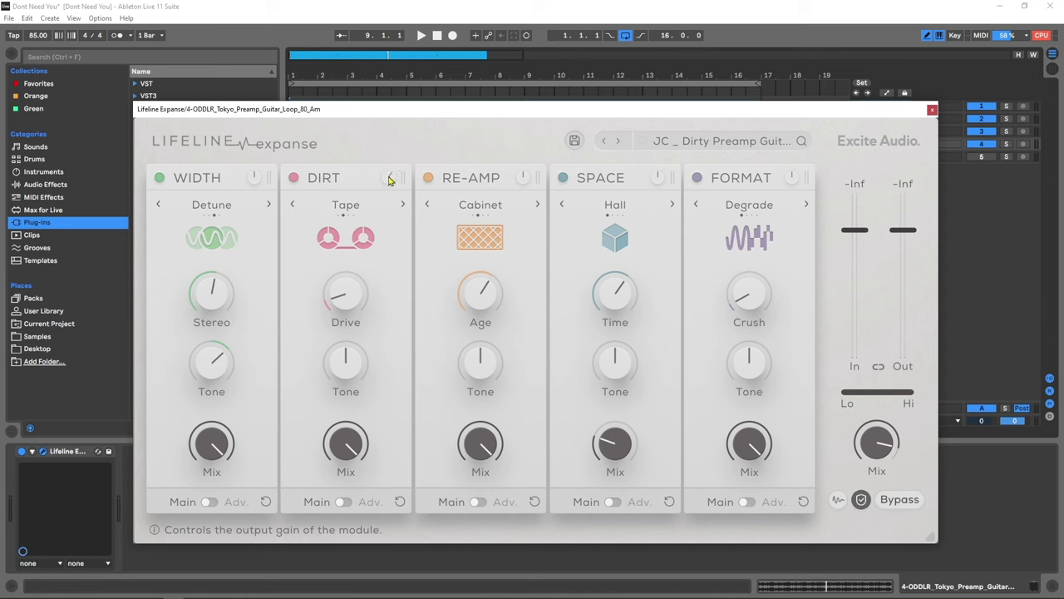
{"action": "left_click", "coordinate": [294, 179]}
{"action": "left_click", "coordinate": [294, 179]}
{"action": "left_click", "coordinate": [294, 179]}
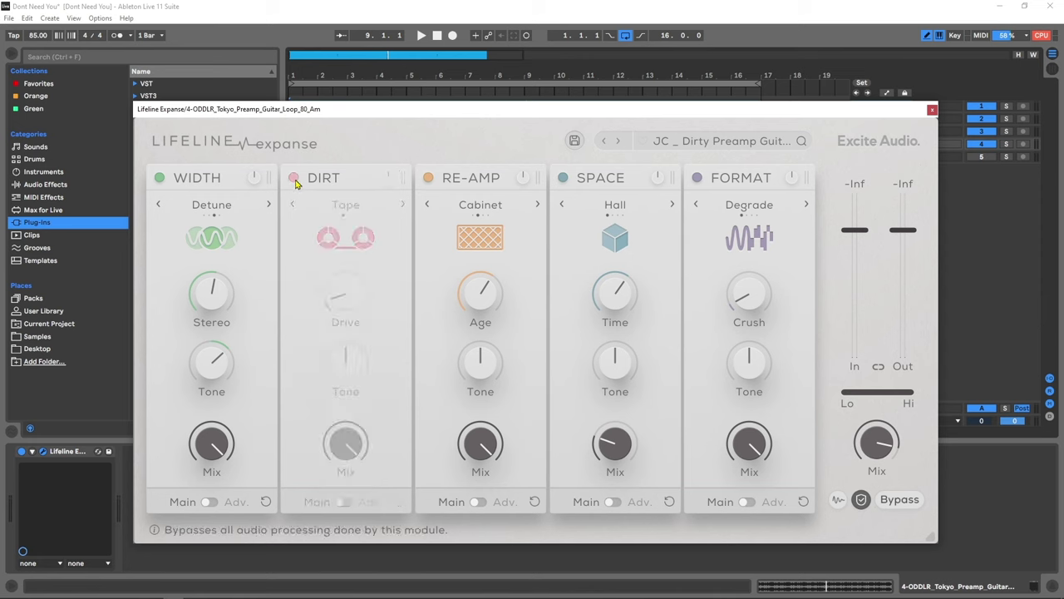
{"action": "left_click", "coordinate": [294, 178]}
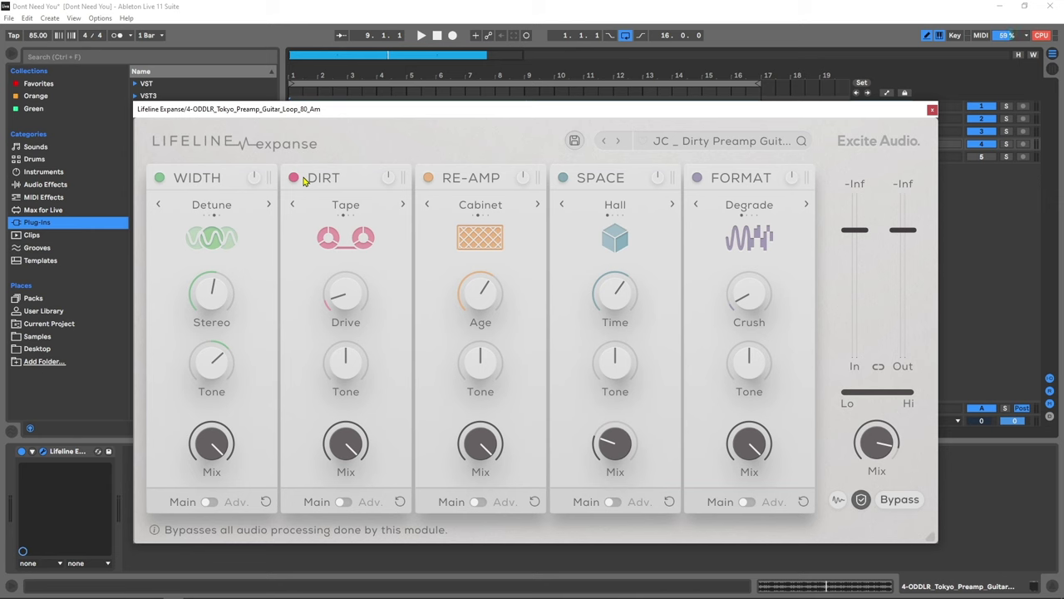
Step: Set the plug-in's overall dry/wet mix to 38%
{"action": "left_click_drag", "start_coordinate": [876, 449], "coordinate": [844, 505]}
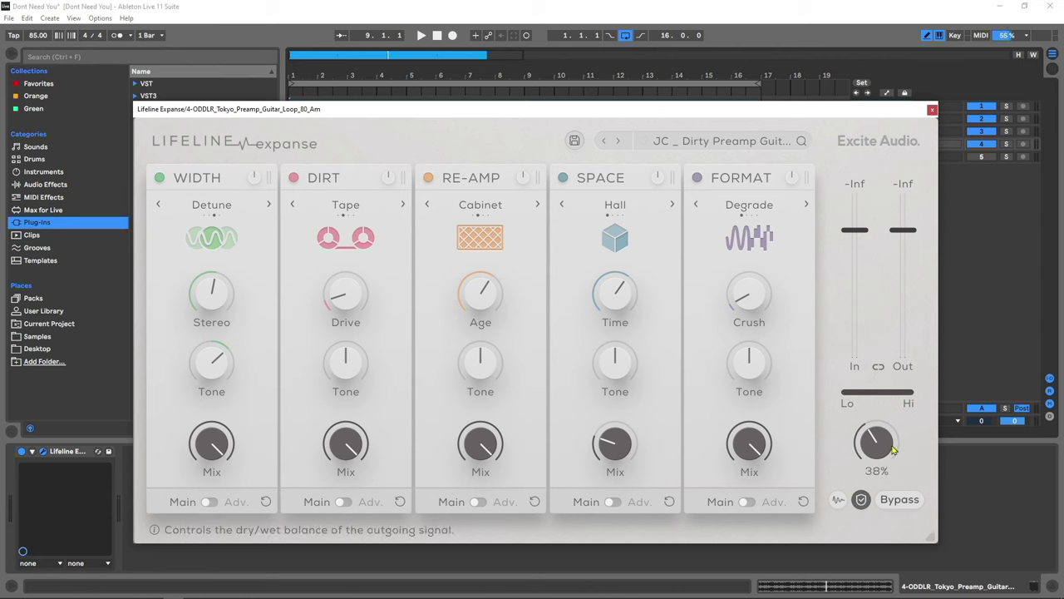
{"action": "left_click", "coordinate": [892, 497]}
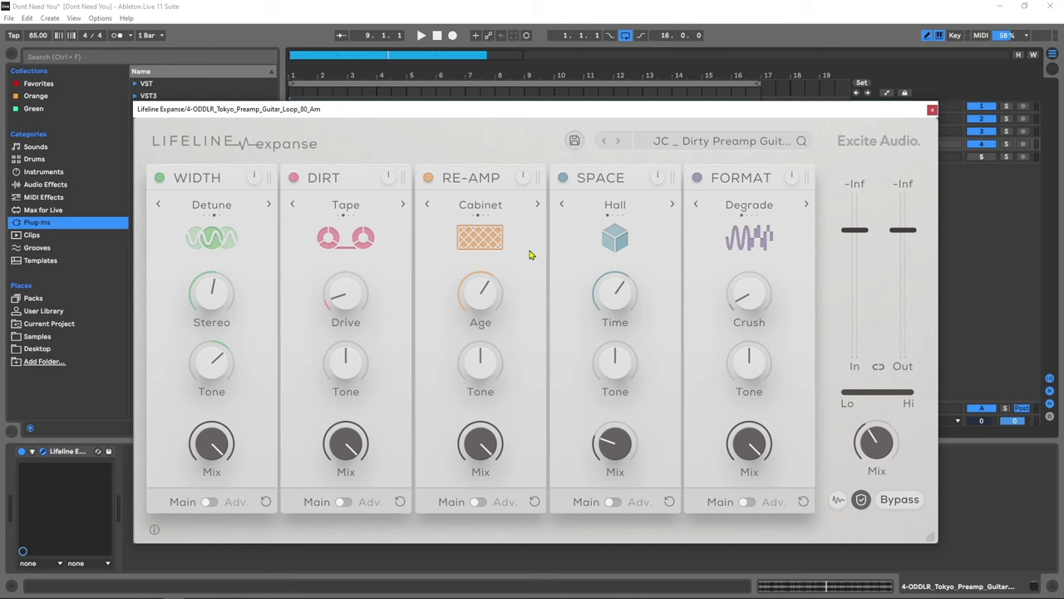
Step: Show the Re-Amp module's advanced Signal settings and view the Dirt module's type options
{"action": "left_click", "coordinate": [479, 502]}
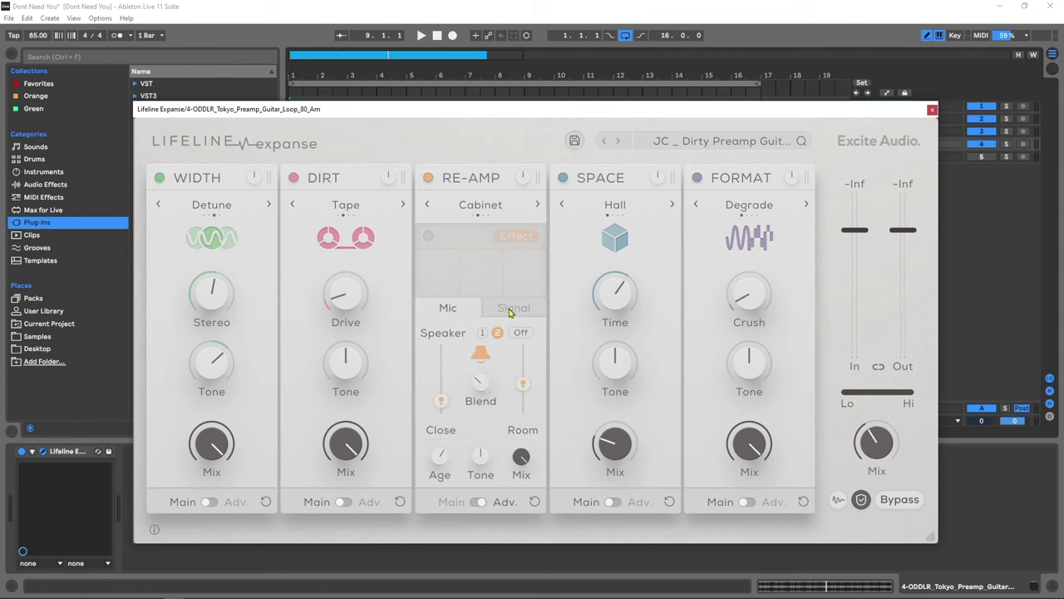
{"action": "left_click", "coordinate": [511, 310]}
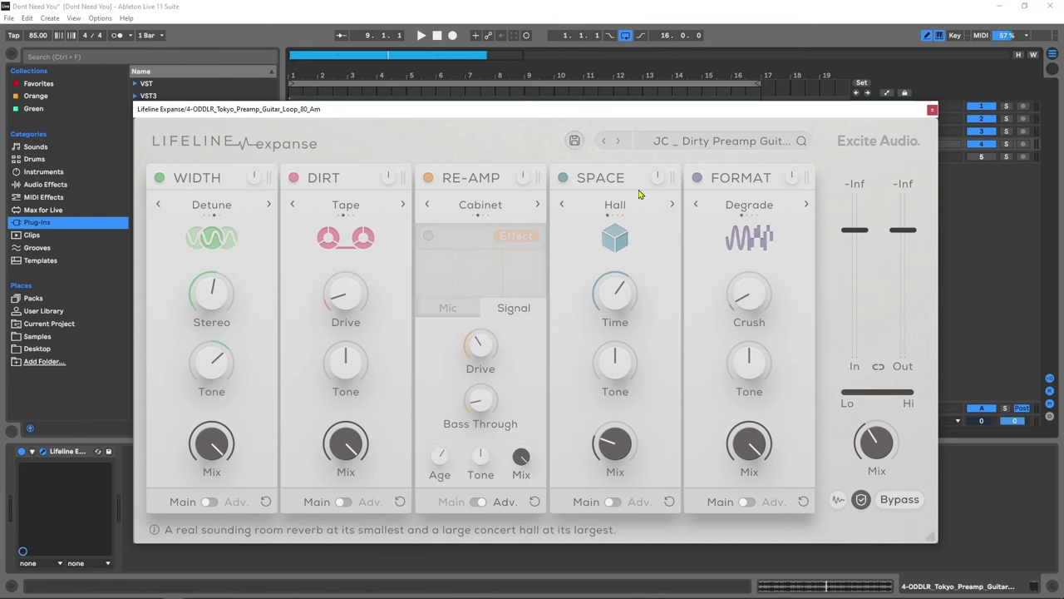
{"action": "left_click", "coordinate": [348, 208]}
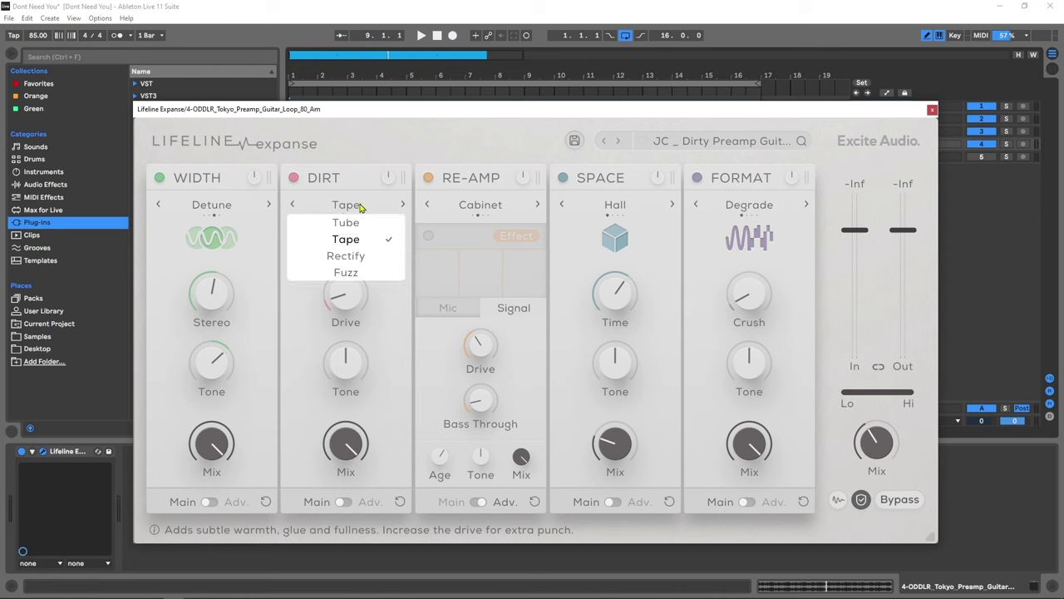
{"action": "left_click", "coordinate": [396, 349]}
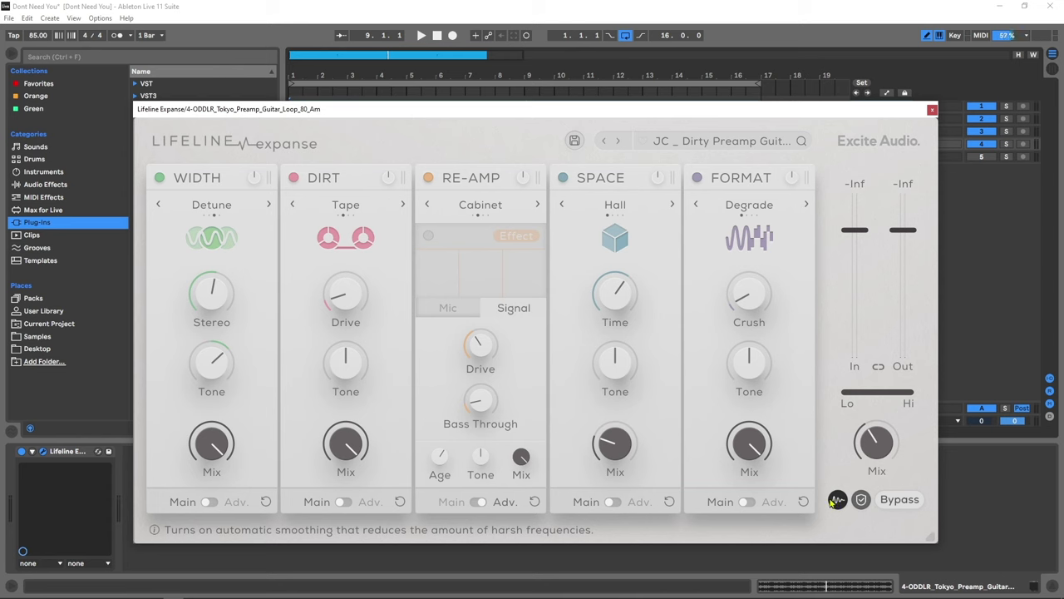
Step: Show the advanced page of the Width, Dirt, Space and Format modules, keeping Re-Amp on its advanced page
{"action": "left_click", "coordinate": [479, 502]}
{"action": "left_click", "coordinate": [479, 502]}
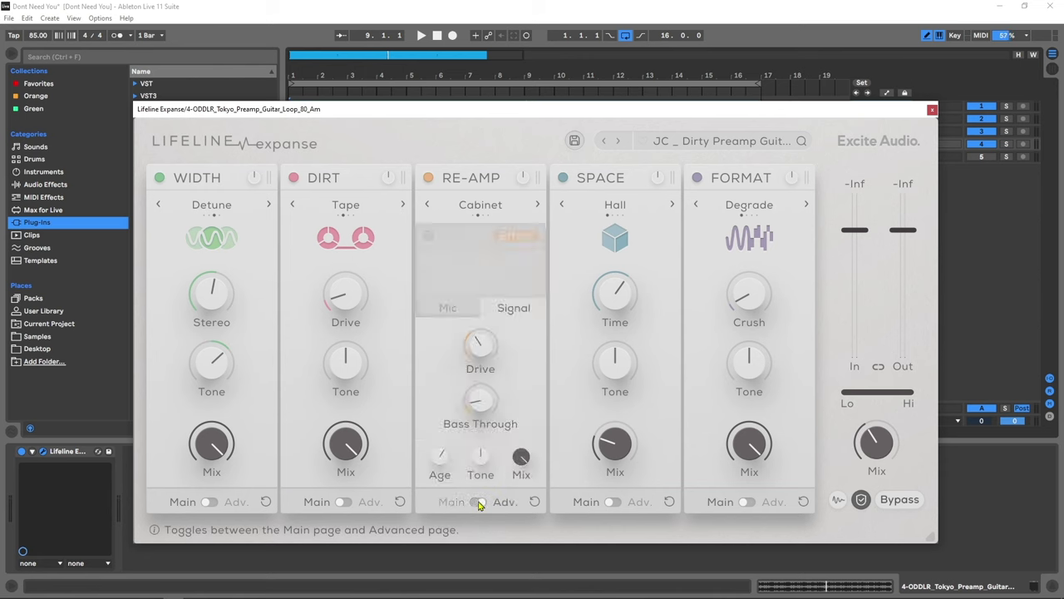
{"action": "left_click", "coordinate": [342, 502]}
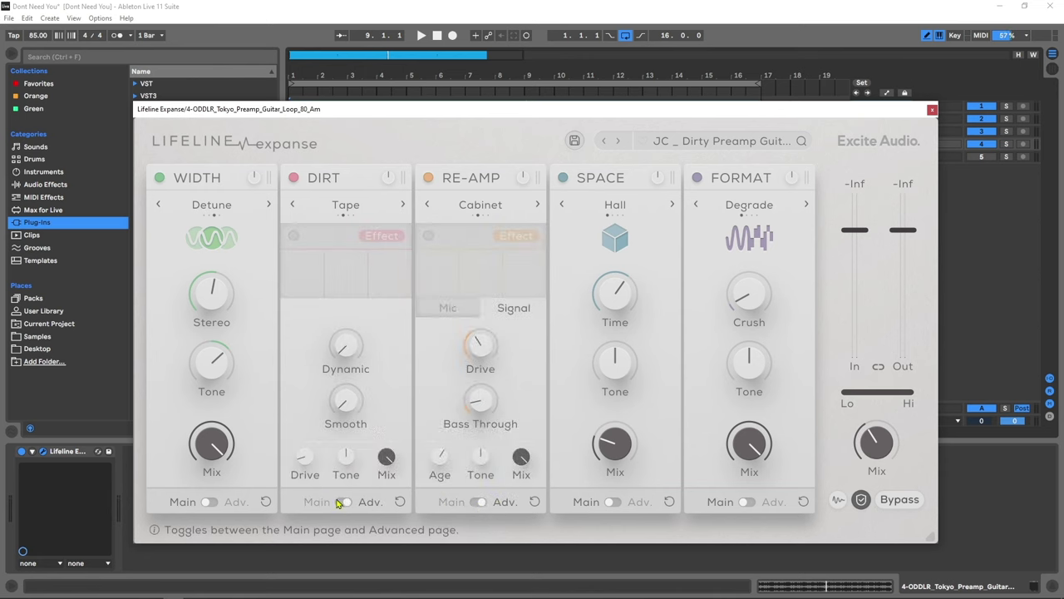
{"action": "left_click", "coordinate": [208, 502]}
{"action": "left_click", "coordinate": [611, 503]}
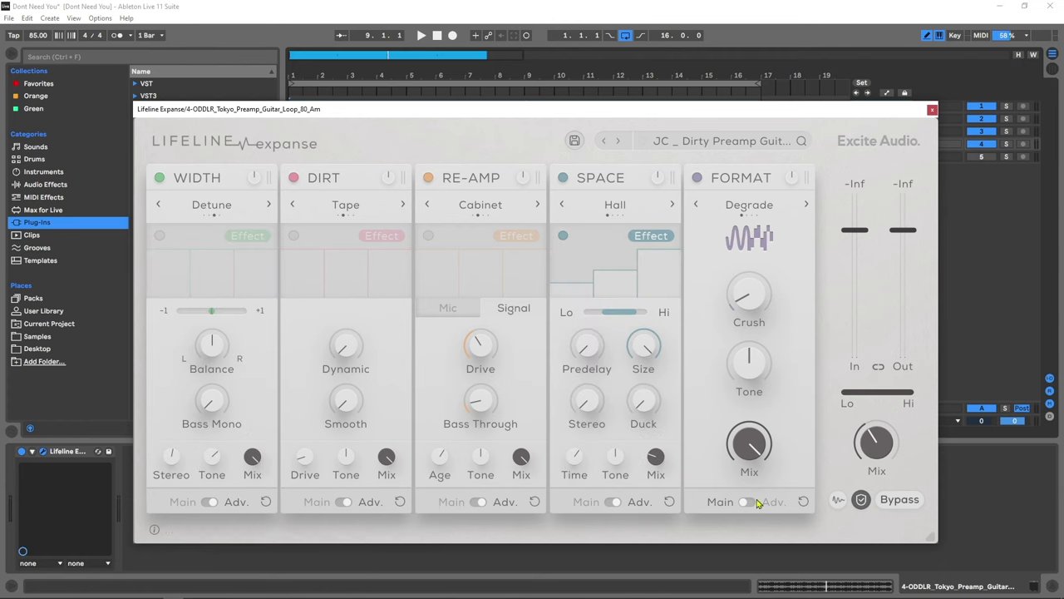
{"action": "left_click", "coordinate": [746, 503]}
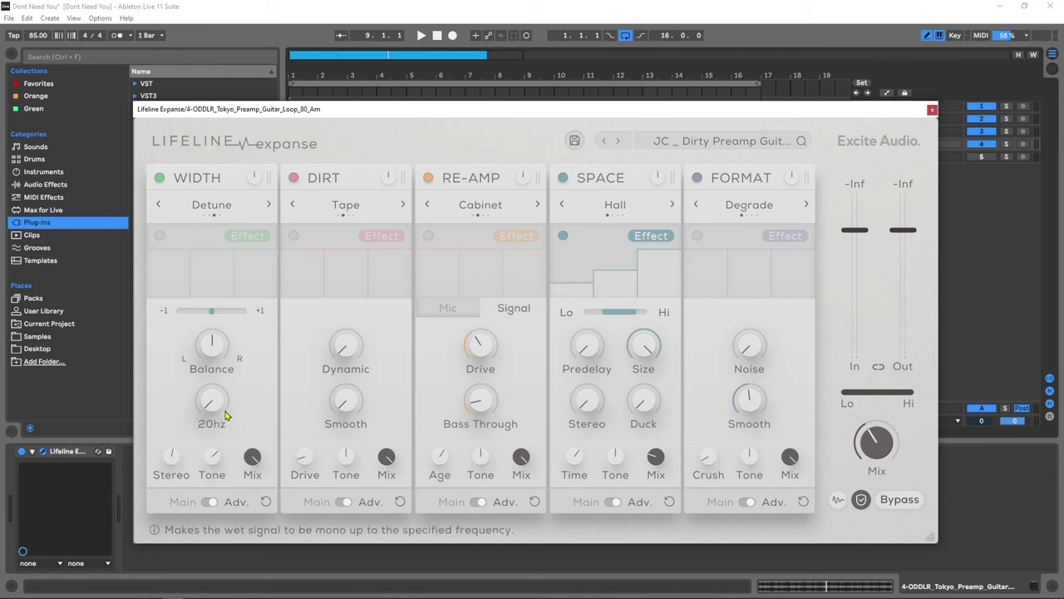
Step: Raise the Dirt module's Dynamic slightly and its Smooth amount to just under halfway
{"action": "left_click_drag", "start_coordinate": [226, 409], "coordinate": [237, 438]}
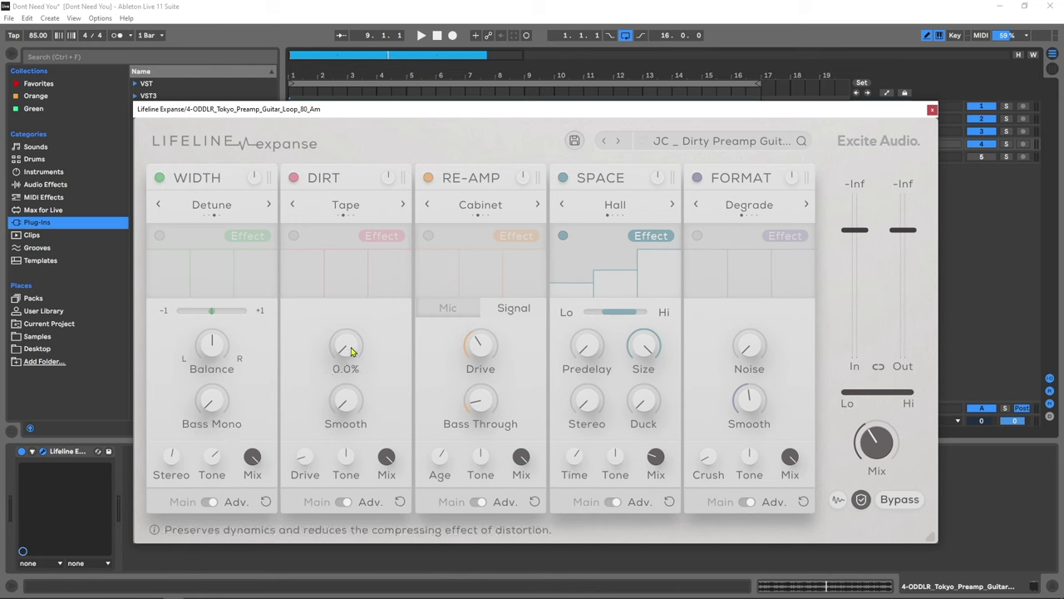
{"action": "mouse_move", "coordinate": [355, 348]}
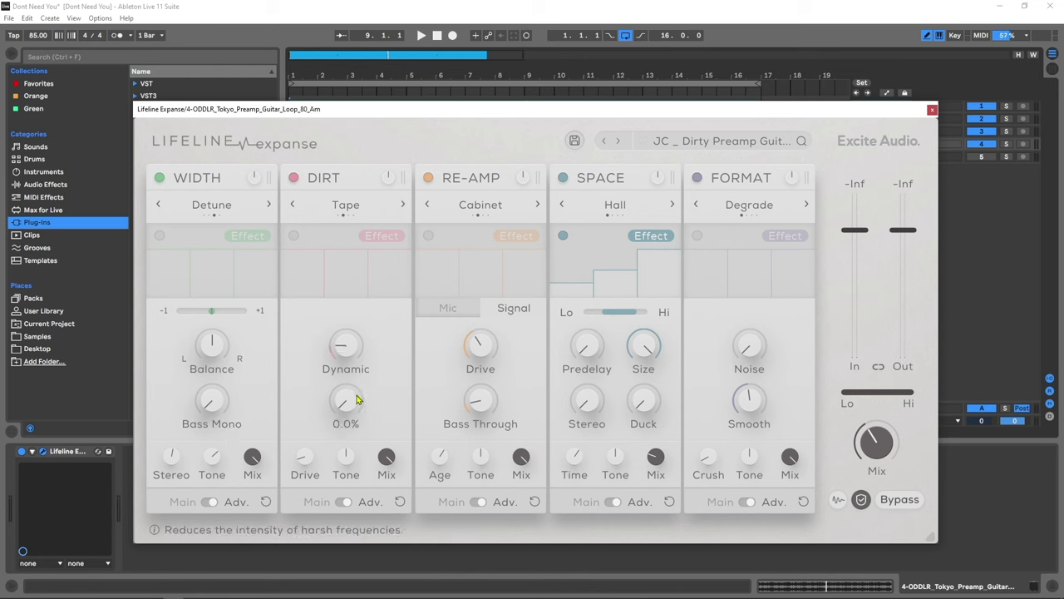
{"action": "left_click_drag", "start_coordinate": [347, 406], "coordinate": [349, 390]}
{"action": "left_click_drag", "start_coordinate": [349, 349], "coordinate": [359, 331]}
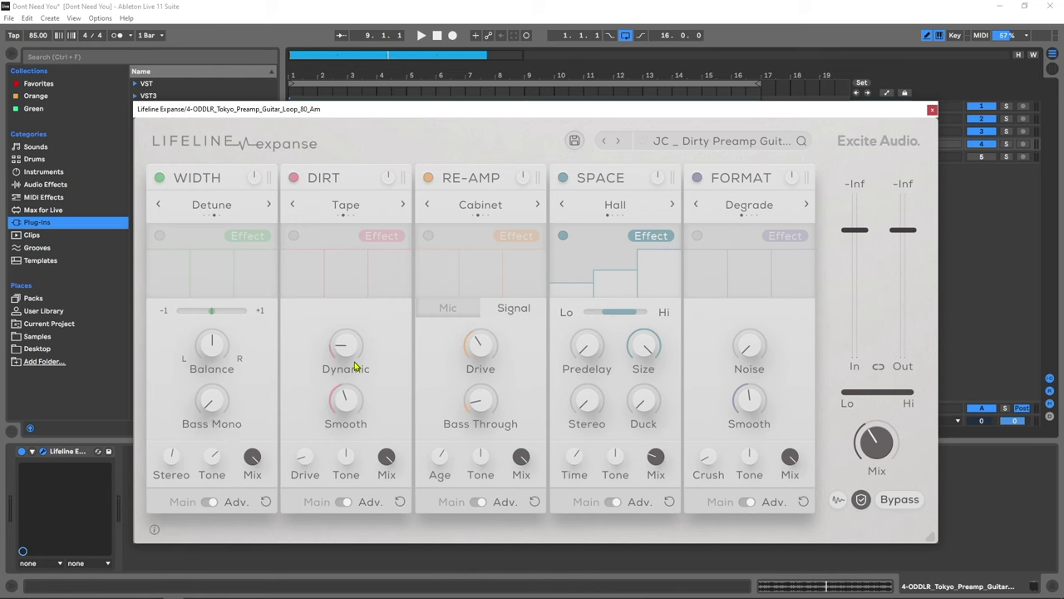
Step: In Re-Amp's Mic settings, move the close mic slightly, set the room mic to 10.7 m, and try speaker 1 before returning to speaker 2
{"action": "left_click", "coordinate": [449, 308]}
{"action": "mouse_move", "coordinate": [443, 399]}
{"action": "left_click_drag", "start_coordinate": [443, 399], "coordinate": [442, 395]}
{"action": "mouse_move", "coordinate": [525, 390]}
{"action": "left_click_drag", "start_coordinate": [525, 391], "coordinate": [533, 368]}
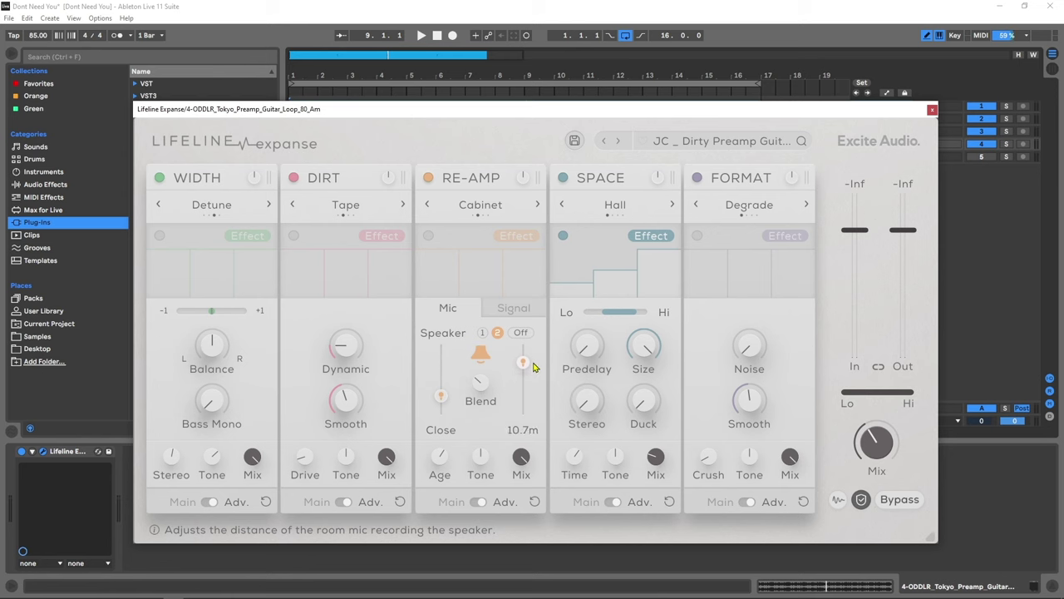
{"action": "left_click", "coordinate": [483, 333]}
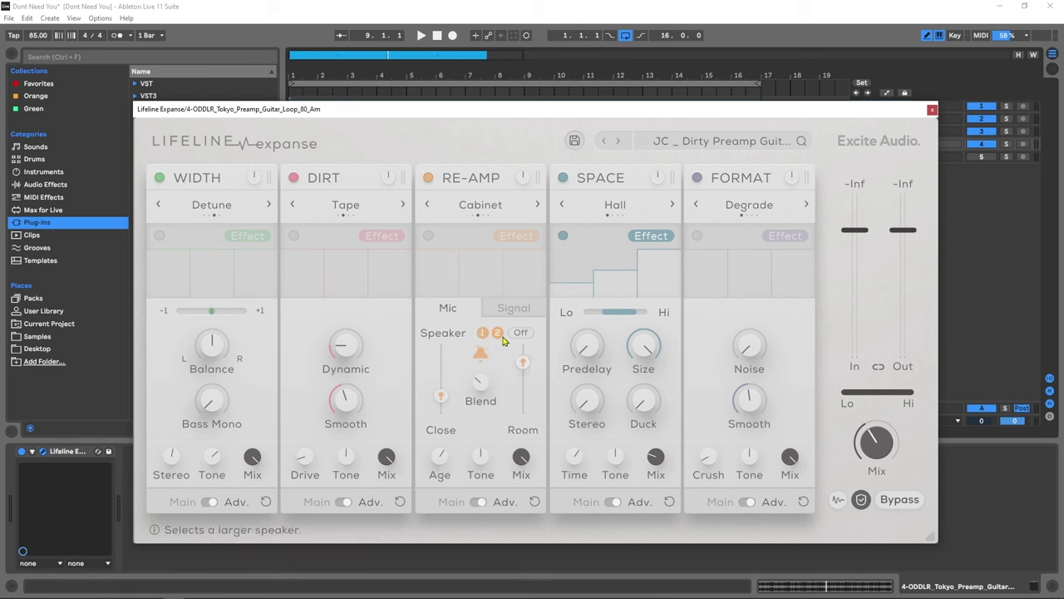
{"action": "left_click", "coordinate": [497, 333]}
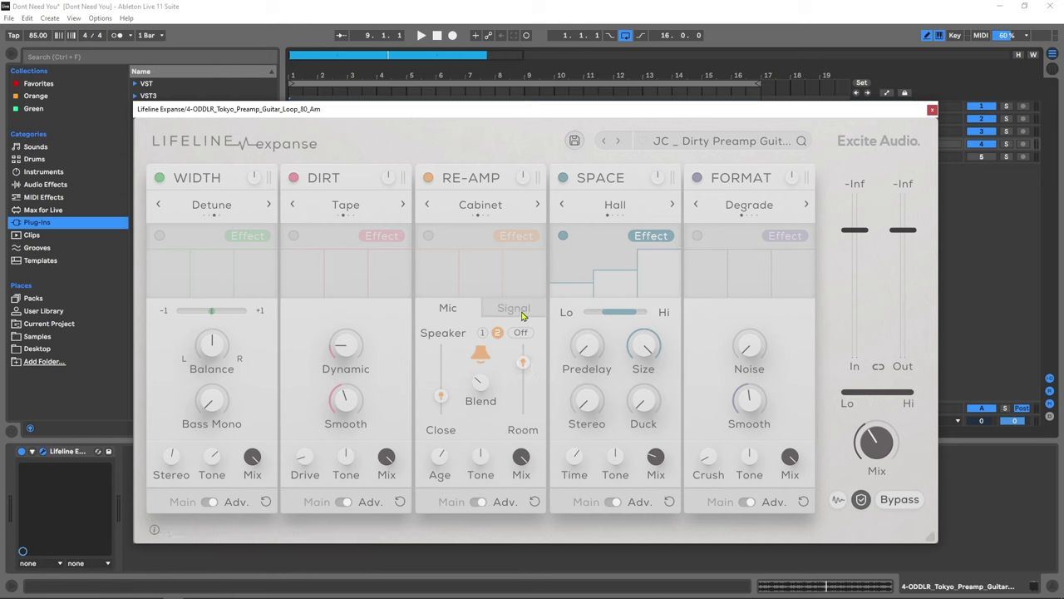
Step: In Re-Amp's Signal settings, set Drive to about 40.4% and raise the Bass Through frequency slightly
{"action": "left_click", "coordinate": [522, 313]}
{"action": "mouse_move", "coordinate": [502, 352]}
{"action": "left_mouse_down"}
{"action": "mouse_move", "coordinate": [507, 314]}
{"action": "mouse_move", "coordinate": [495, 353]}
{"action": "left_mouse_up"}
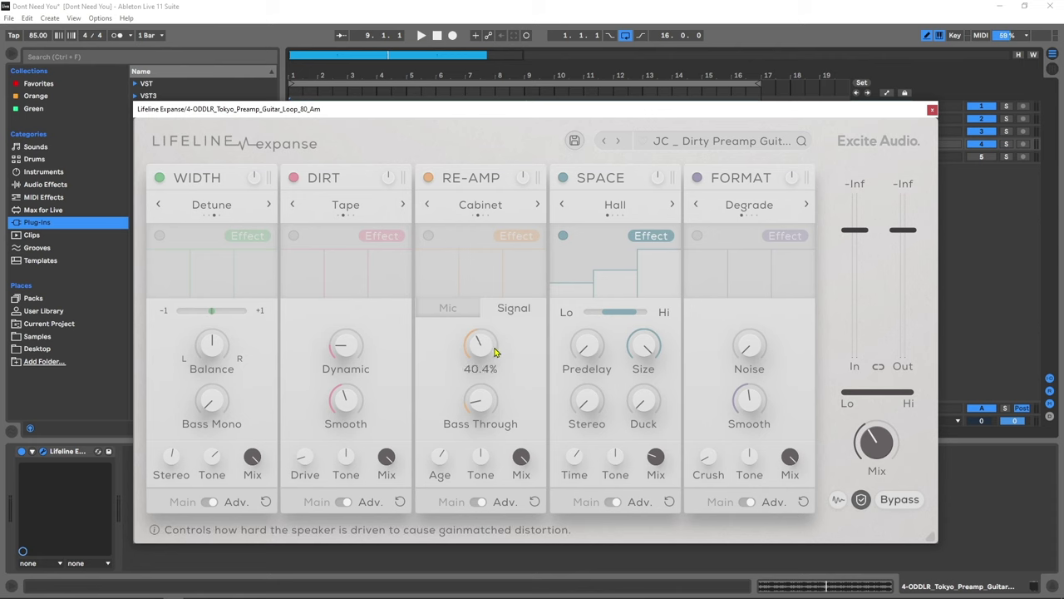
{"action": "left_click_drag", "start_coordinate": [495, 351], "coordinate": [488, 389]}
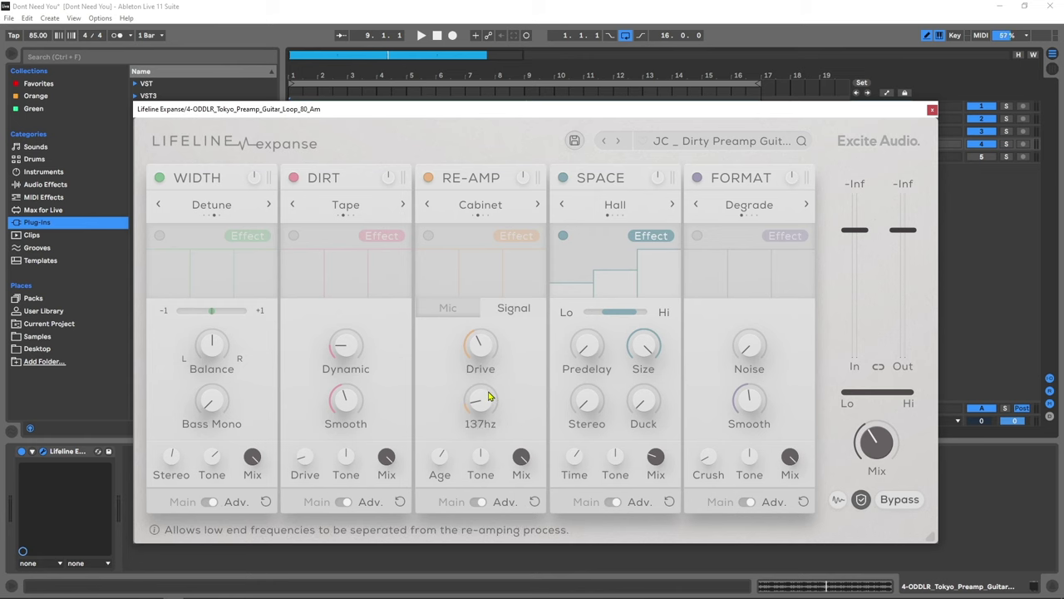
{"action": "mouse_move", "coordinate": [486, 395]}
{"action": "left_click", "coordinate": [481, 208]}
{"action": "left_click", "coordinate": [480, 209]}
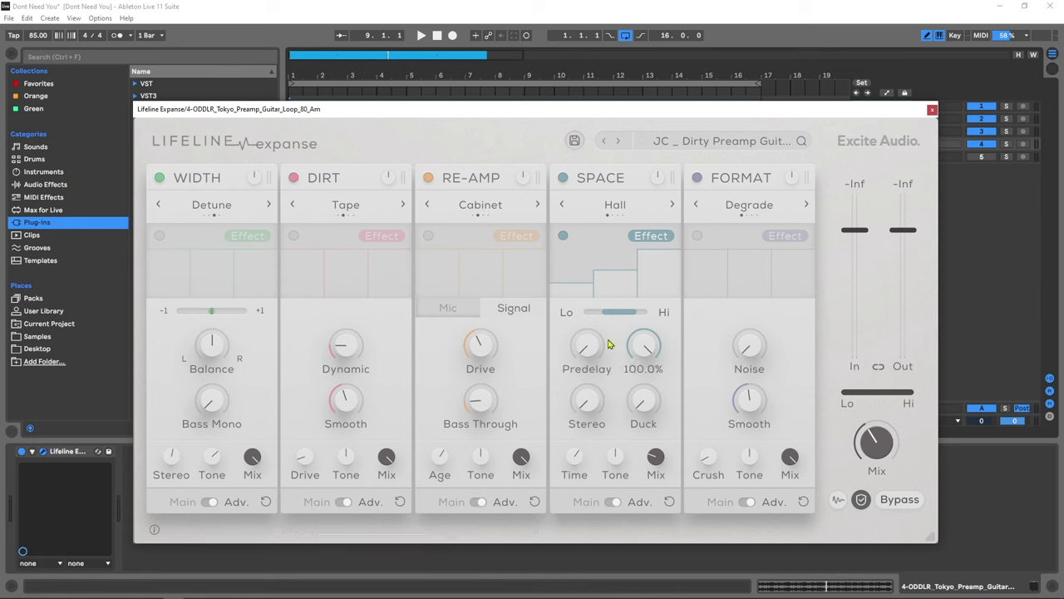
{"action": "mouse_move", "coordinate": [592, 351]}
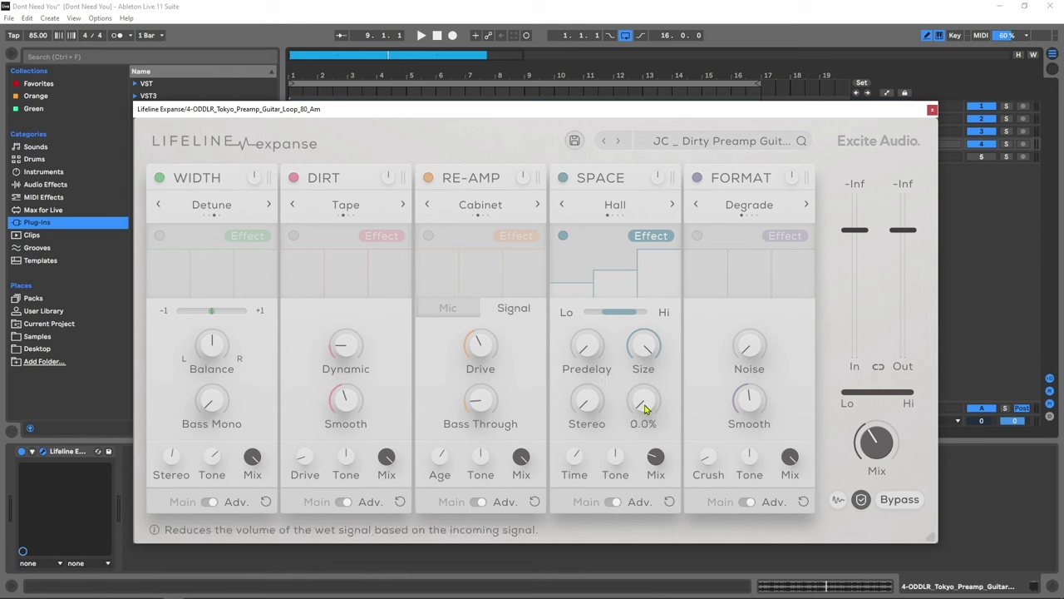
{"action": "mouse_move", "coordinate": [618, 305]}
{"action": "mouse_move", "coordinate": [605, 286]}
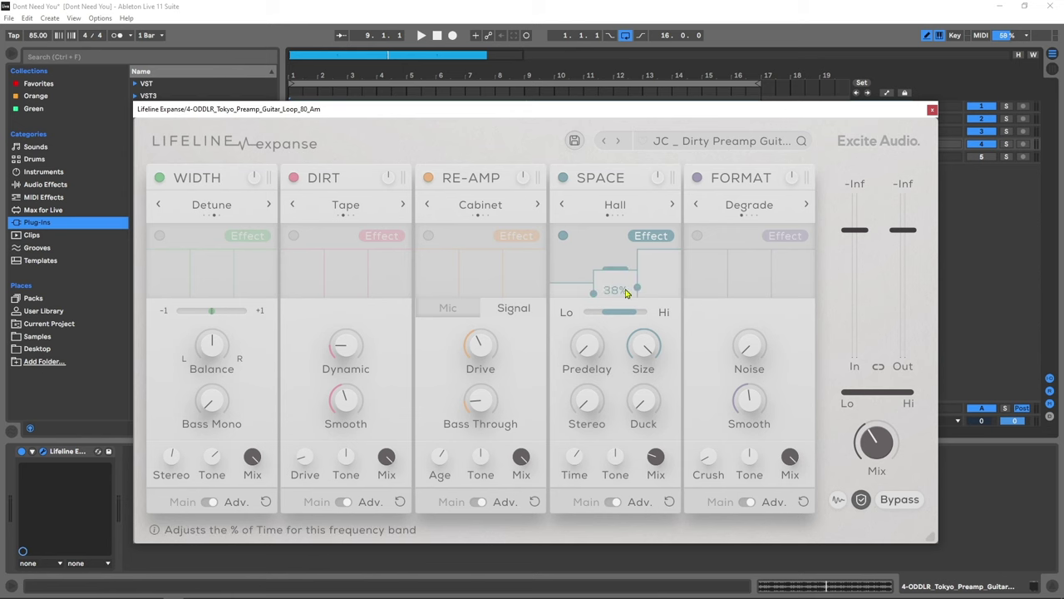
Step: Raise the Format module's Noise a little and lower its Smooth amount
{"action": "mouse_move", "coordinate": [744, 346]}
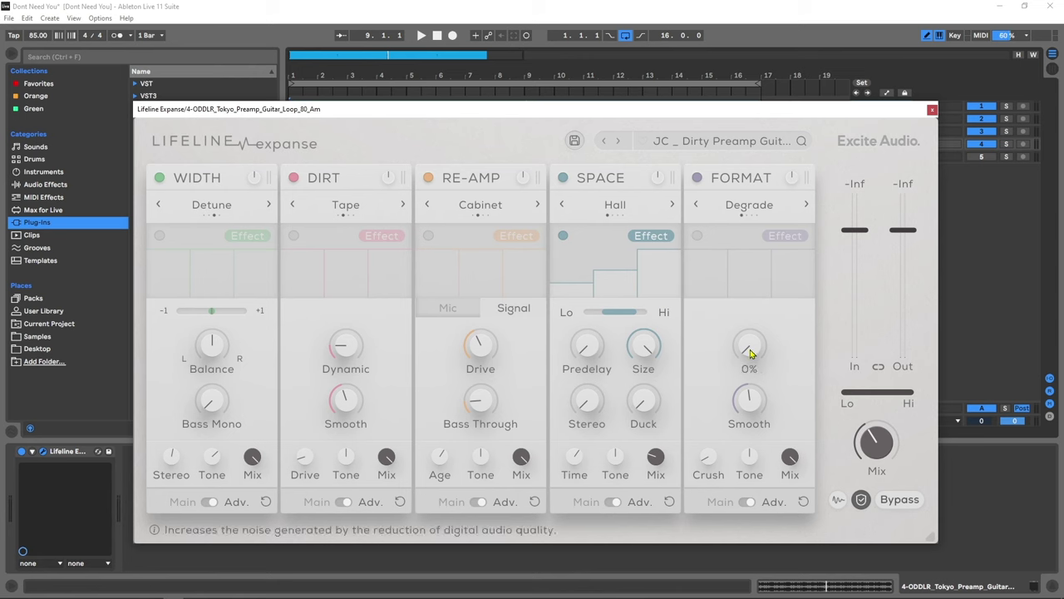
{"action": "mouse_move", "coordinate": [750, 347]}
{"action": "left_mouse_down"}
{"action": "mouse_move", "coordinate": [757, 274]}
{"action": "mouse_move", "coordinate": [751, 357]}
{"action": "left_mouse_up"}
{"action": "mouse_move", "coordinate": [748, 397]}
{"action": "left_click_drag", "start_coordinate": [744, 403], "coordinate": [733, 425]}
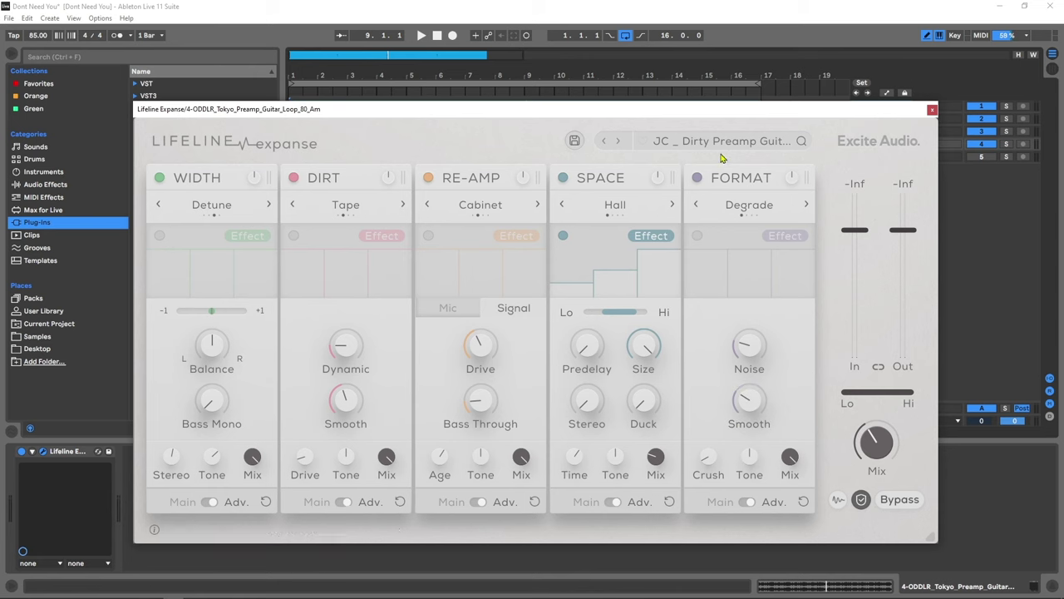
Step: Enable multi-band processing on Format, shift its crossovers slightly, and set the low band's Crush to 39%
{"action": "left_click", "coordinate": [696, 237]}
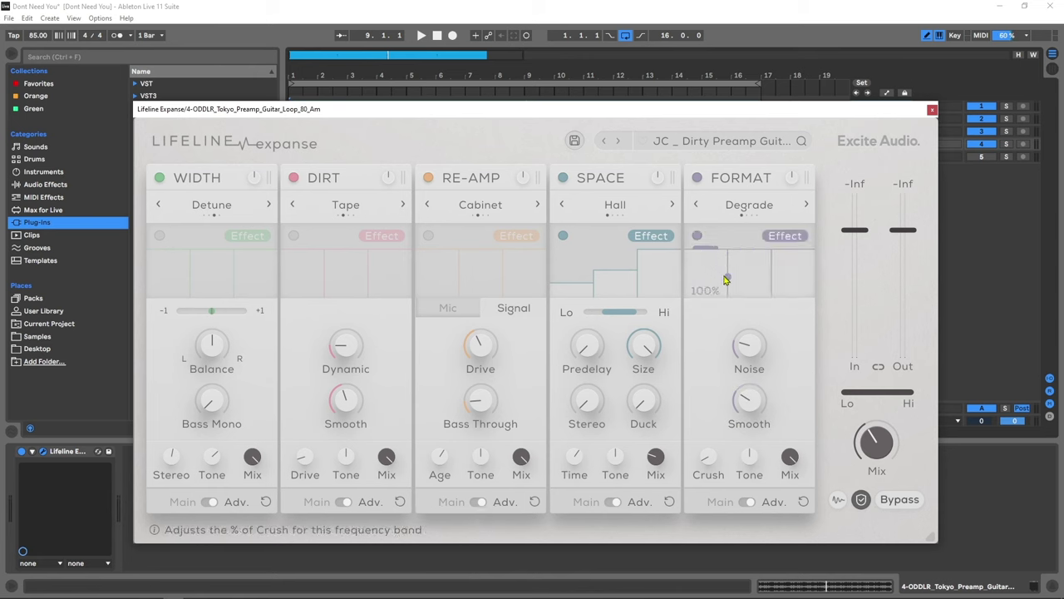
{"action": "left_click_drag", "start_coordinate": [731, 285], "coordinate": [769, 286]}
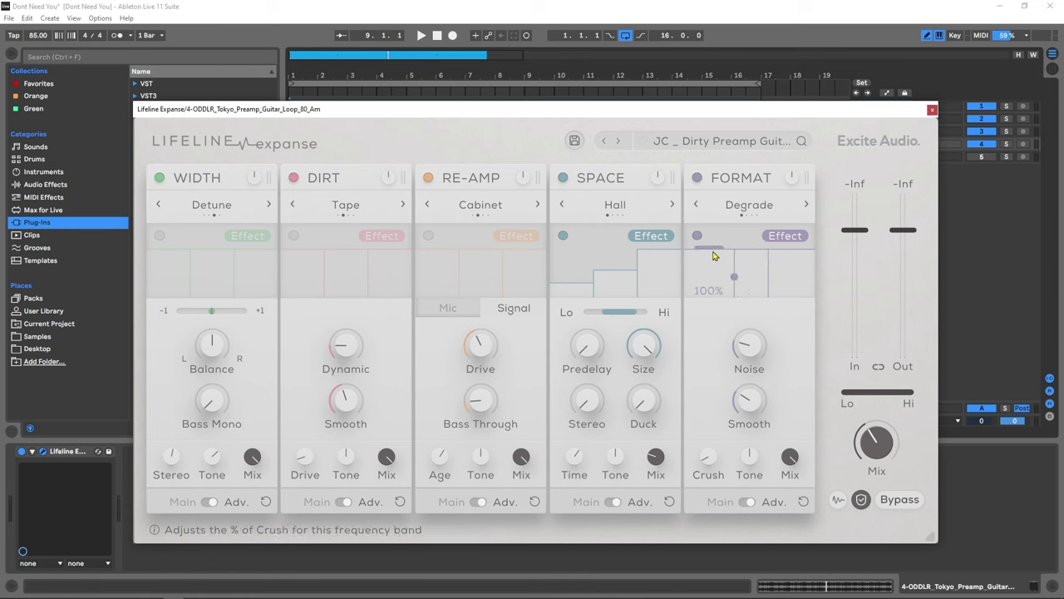
{"action": "left_click_drag", "start_coordinate": [714, 255], "coordinate": [710, 275]}
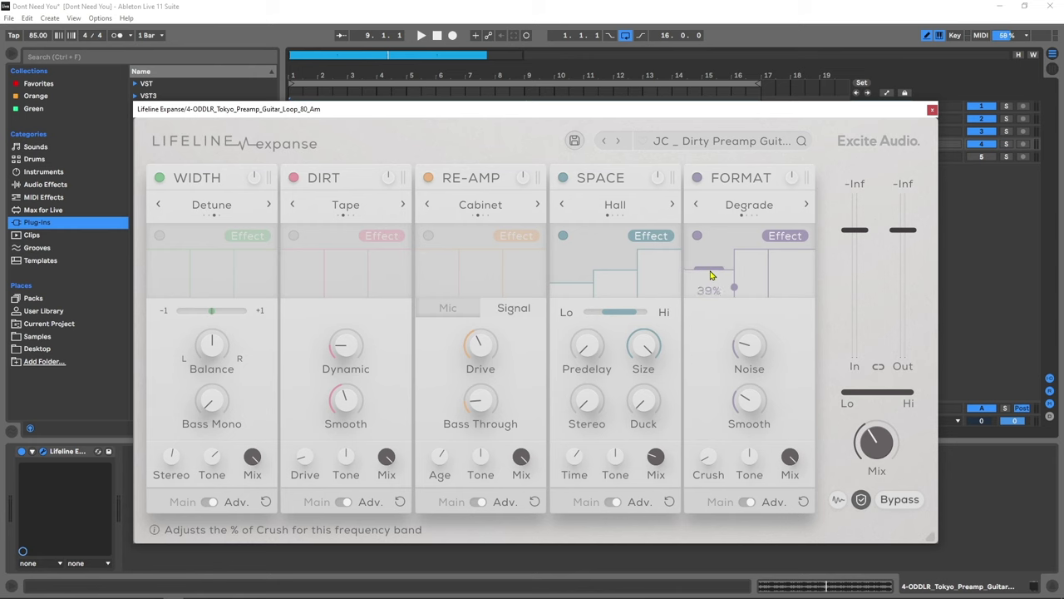
Step: Lower the gain of Format's high band slightly and return the band display to Effect
{"action": "left_click", "coordinate": [783, 239]}
{"action": "left_click_drag", "start_coordinate": [783, 266], "coordinate": [792, 275]}
{"action": "left_click", "coordinate": [780, 239]}
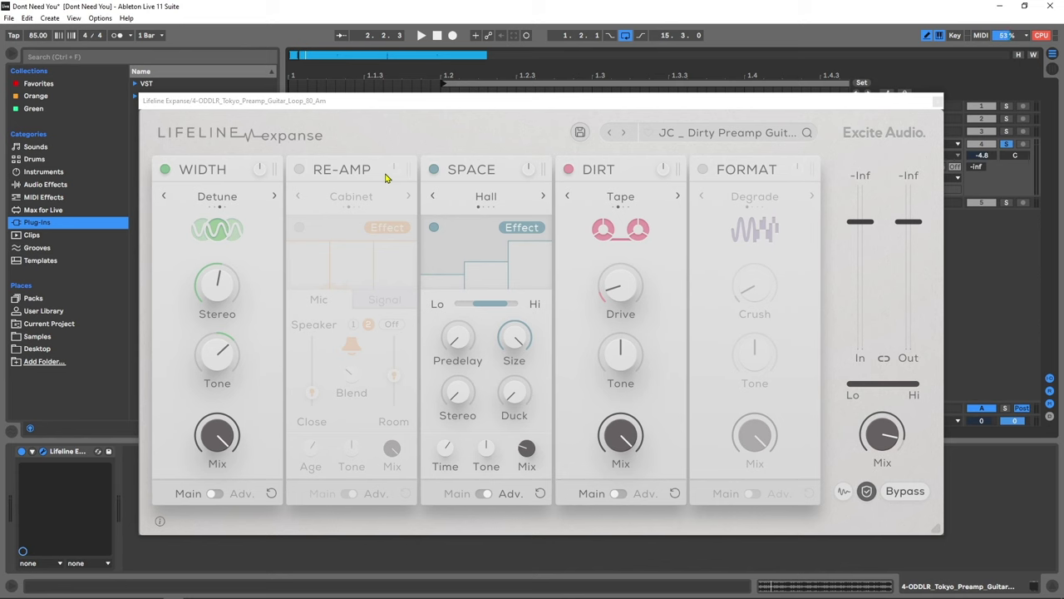
Step: Play the loop briefly, enable the Re-Amp module and show its Main page
{"action": "key", "text": "space"}
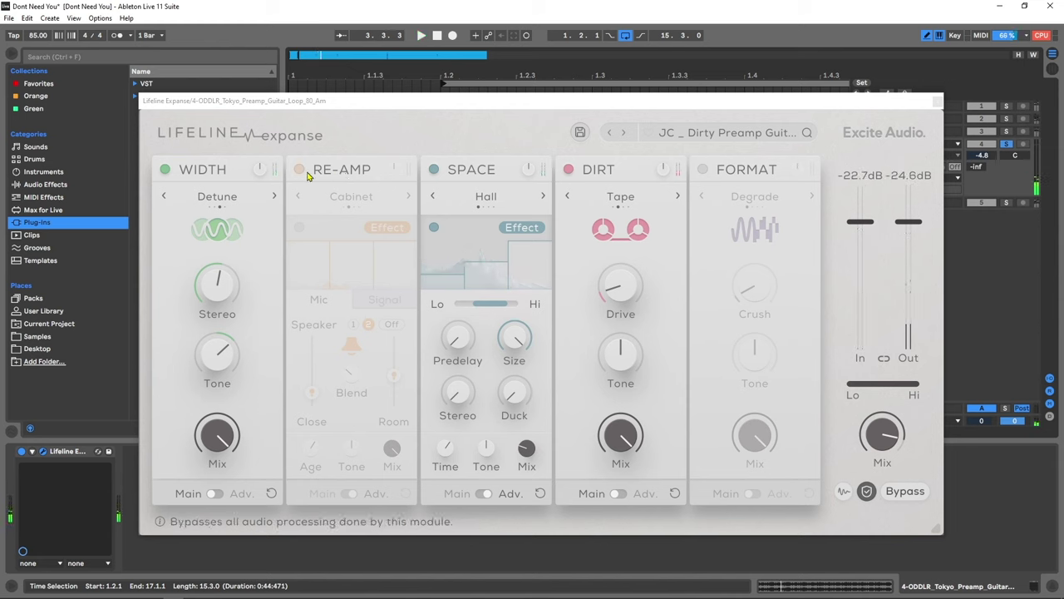
{"action": "left_click", "coordinate": [300, 170]}
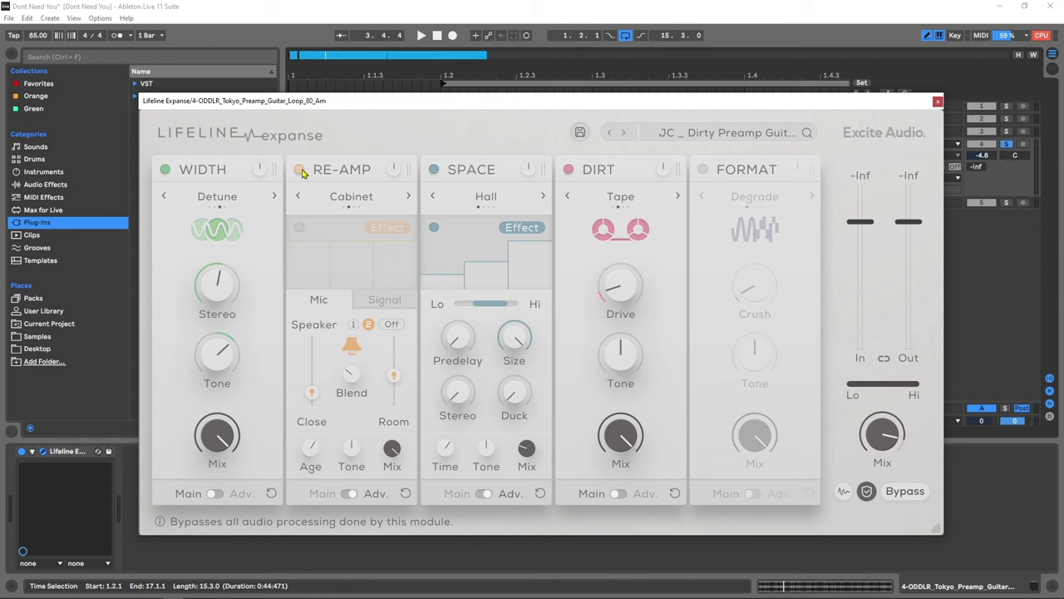
{"action": "left_click", "coordinate": [347, 492]}
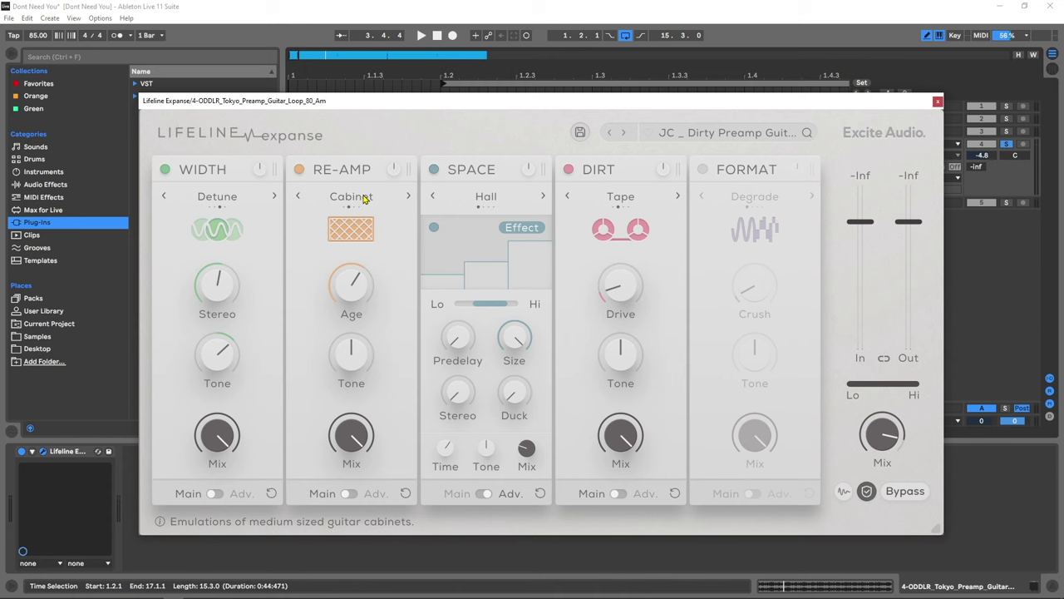
Step: Step Re-Amp through the Monitors and Vintage modes to Device, and lower its Age to 0%
{"action": "left_click", "coordinate": [407, 196]}
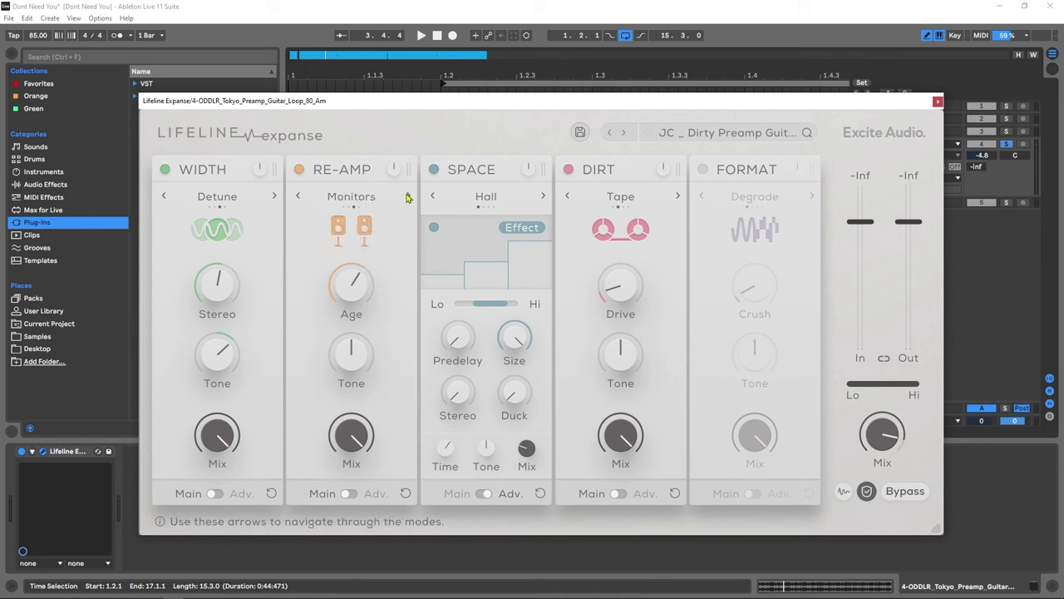
{"action": "left_click", "coordinate": [408, 196]}
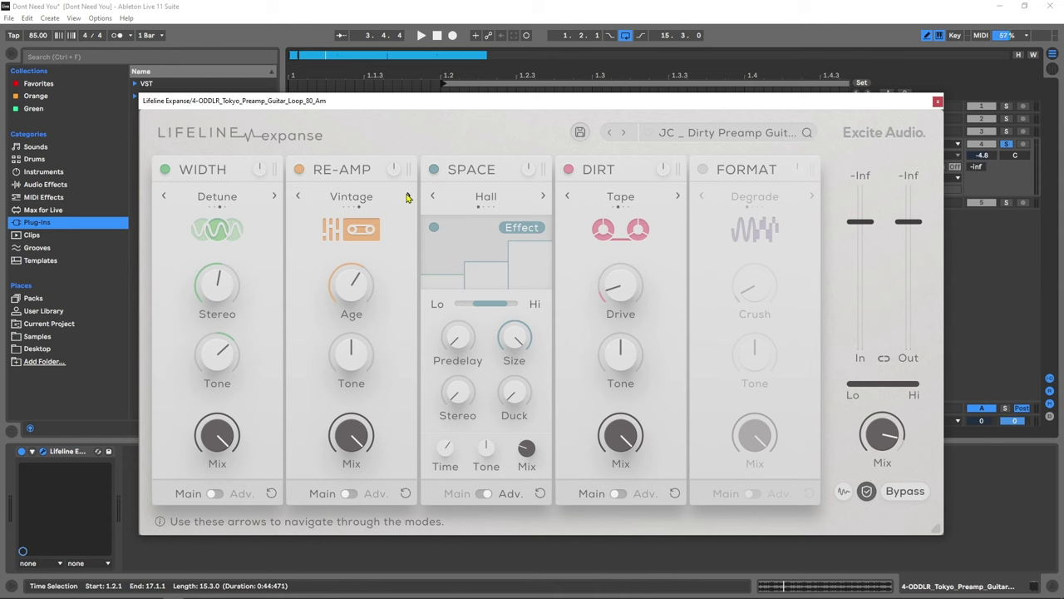
{"action": "left_click", "coordinate": [407, 196]}
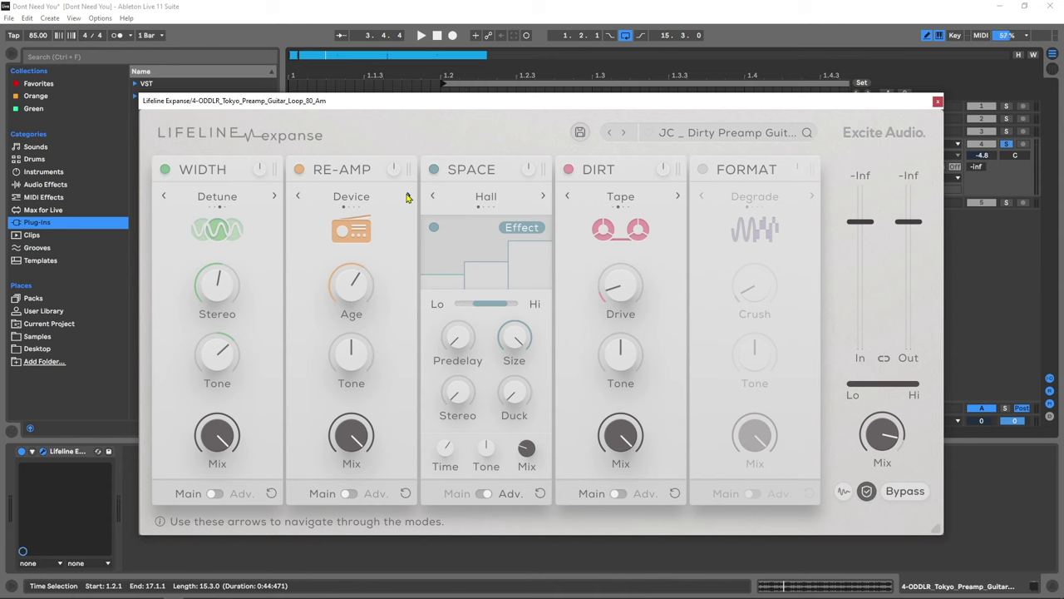
{"action": "mouse_move", "coordinate": [350, 283]}
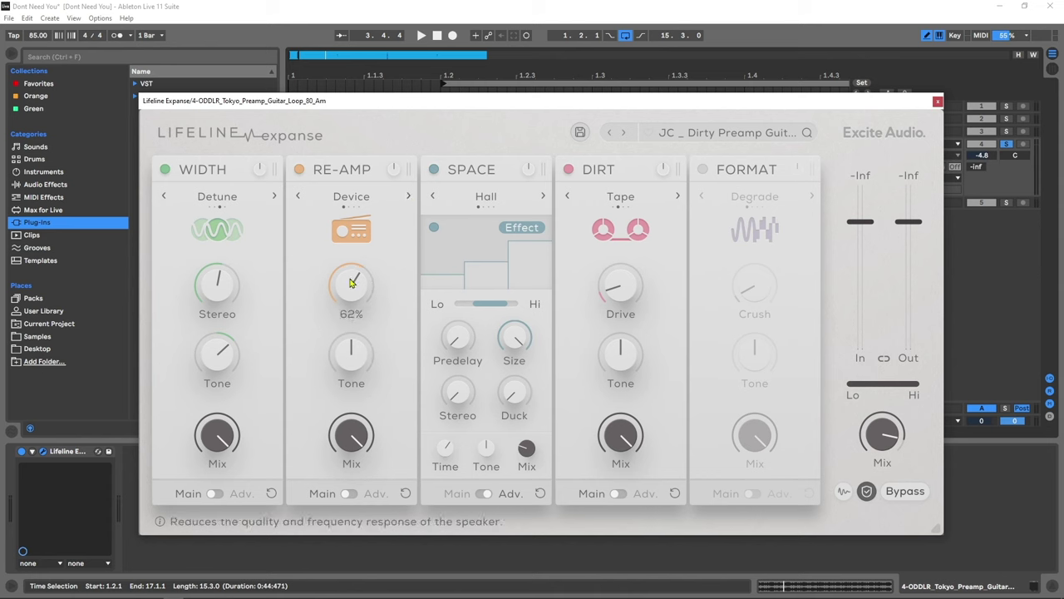
{"action": "left_click_drag", "start_coordinate": [351, 284], "coordinate": [353, 377]}
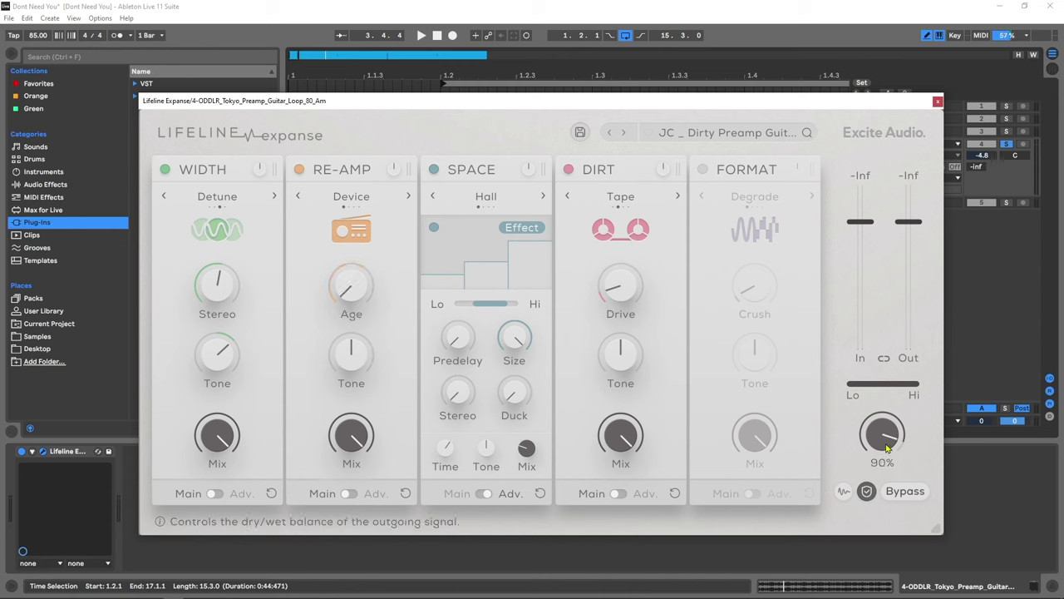
Step: Play the loop and audition Re-Amp's Cabinet, Monitors and Vintage modes in turn
{"action": "mouse_move", "coordinate": [517, 253]}
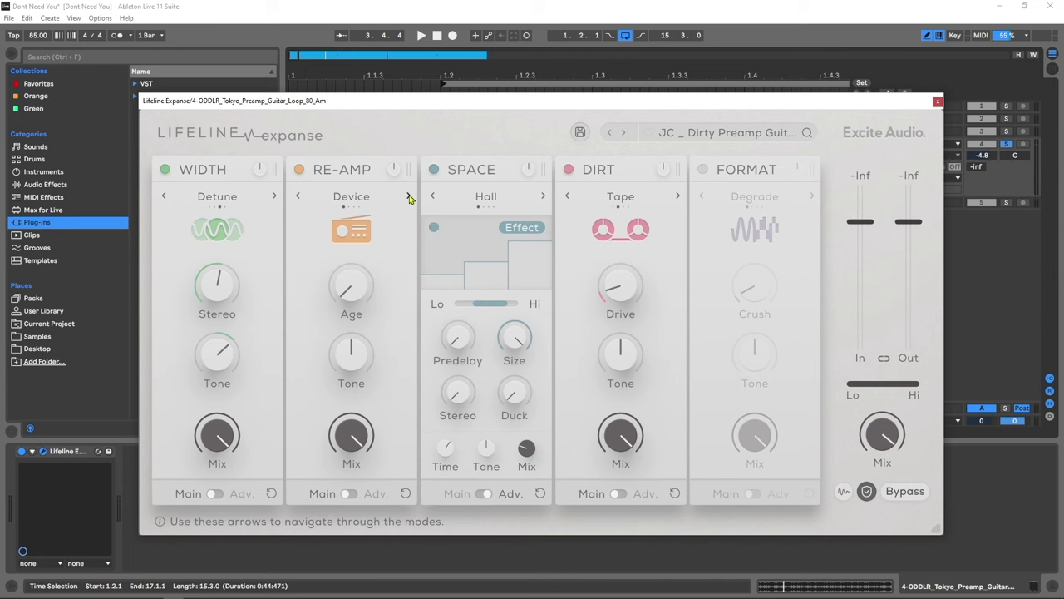
{"action": "key", "text": "space"}
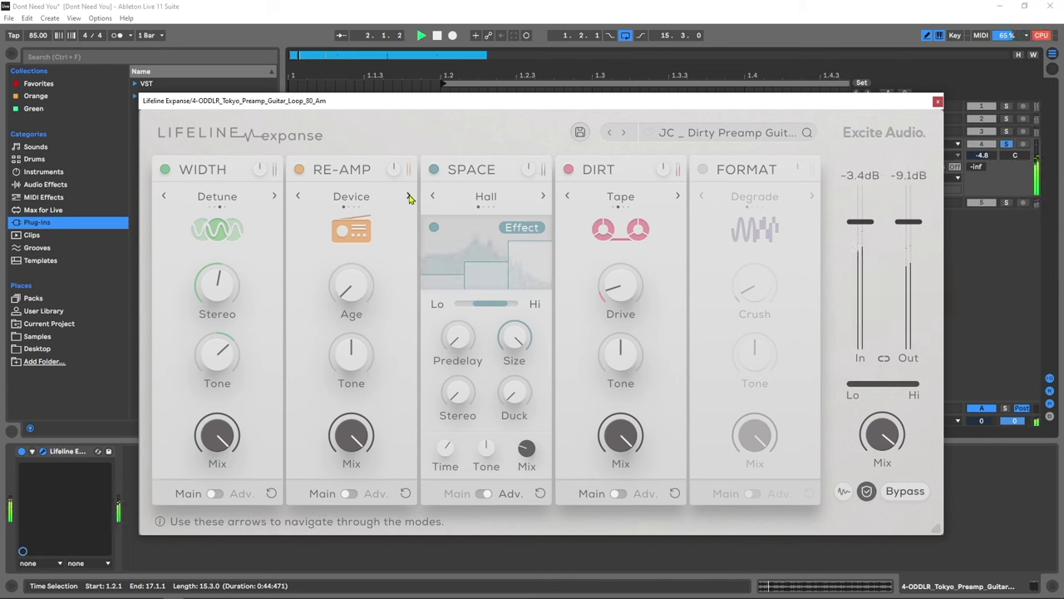
{"action": "left_click", "coordinate": [408, 197]}
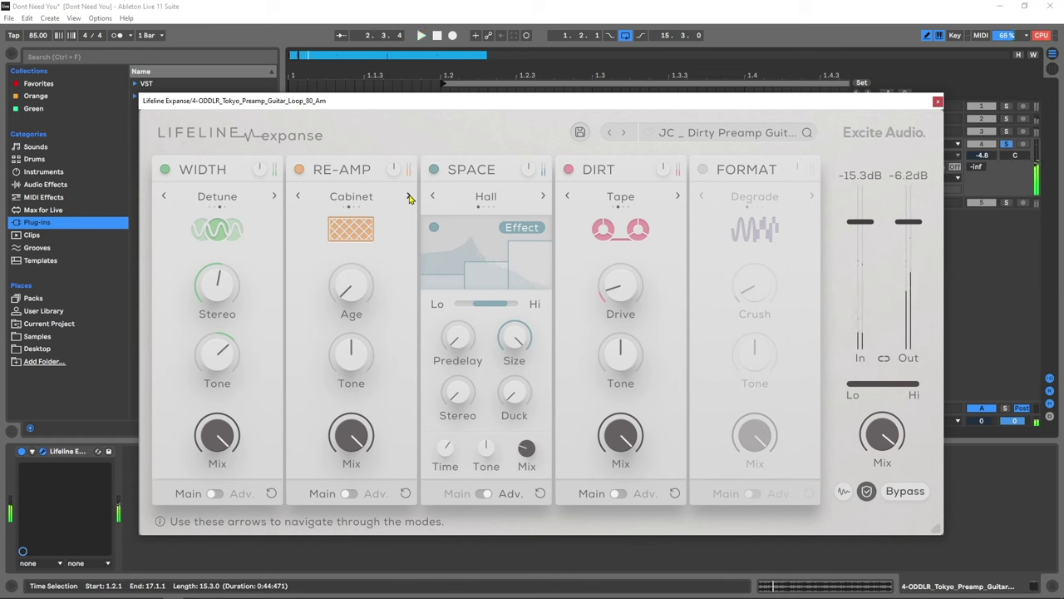
{"action": "left_click", "coordinate": [408, 197]}
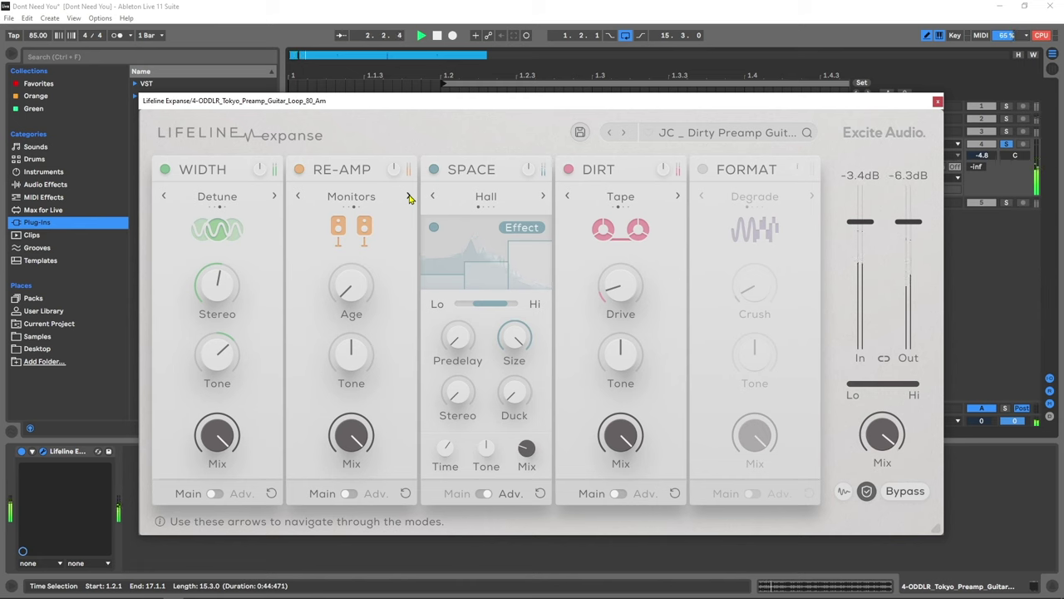
{"action": "left_click", "coordinate": [408, 197]}
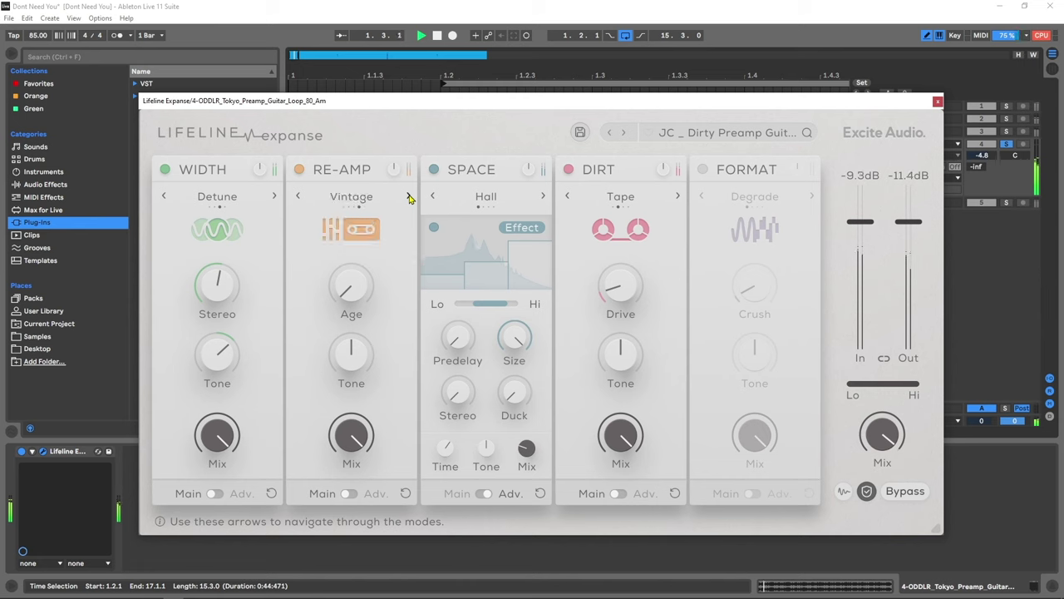
Step: Raise Re-Amp's Age to roughly two-thirds and change its mode through Device to Cabinet
{"action": "mouse_move", "coordinate": [366, 277]}
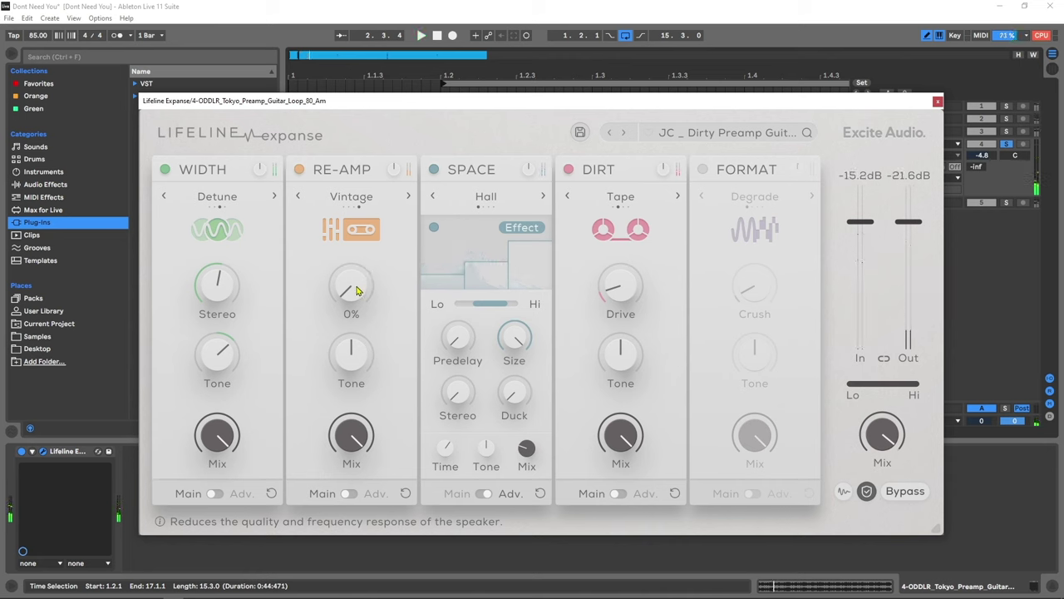
{"action": "left_click_drag", "start_coordinate": [356, 290], "coordinate": [375, 200]}
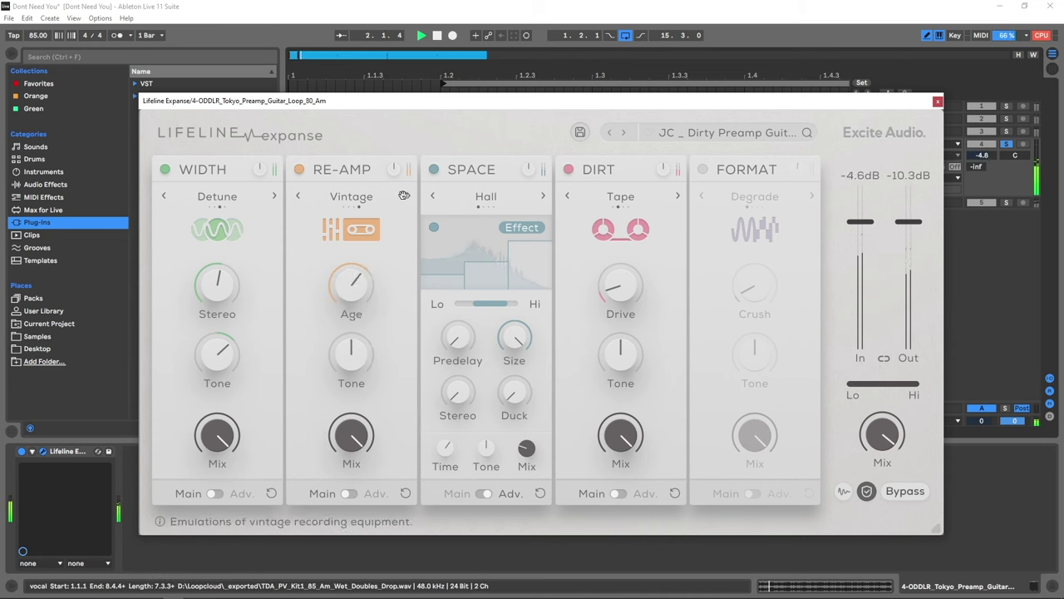
{"action": "left_click", "coordinate": [407, 196]}
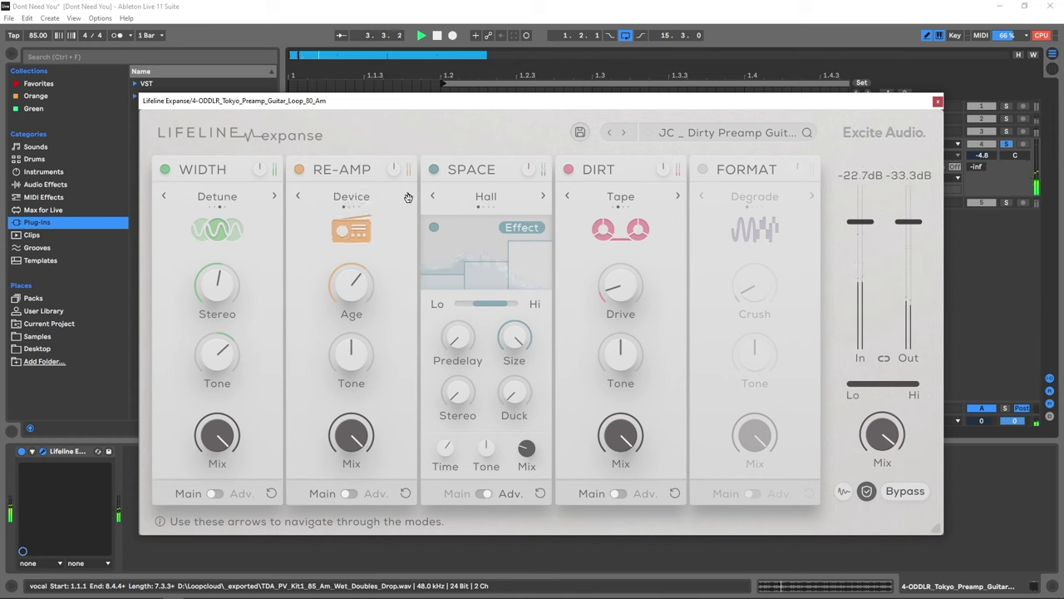
{"action": "left_click", "coordinate": [408, 196]}
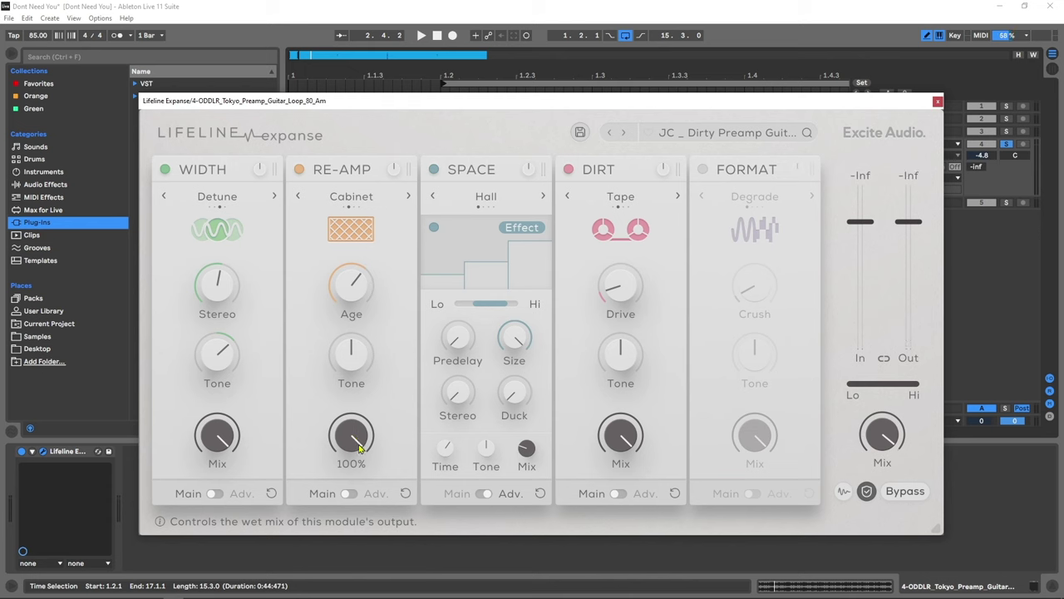
Step: On Re-Amp's Advanced page, try multi-band processing, set the band display to Gain, and turn multi-band off again
{"action": "left_click", "coordinate": [352, 493]}
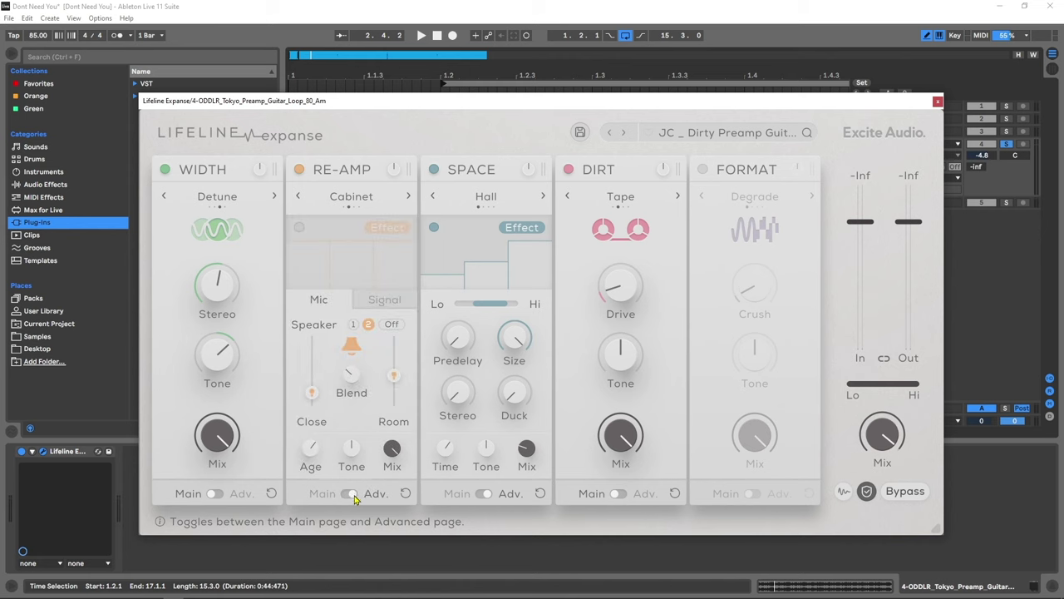
{"action": "left_click", "coordinate": [301, 229]}
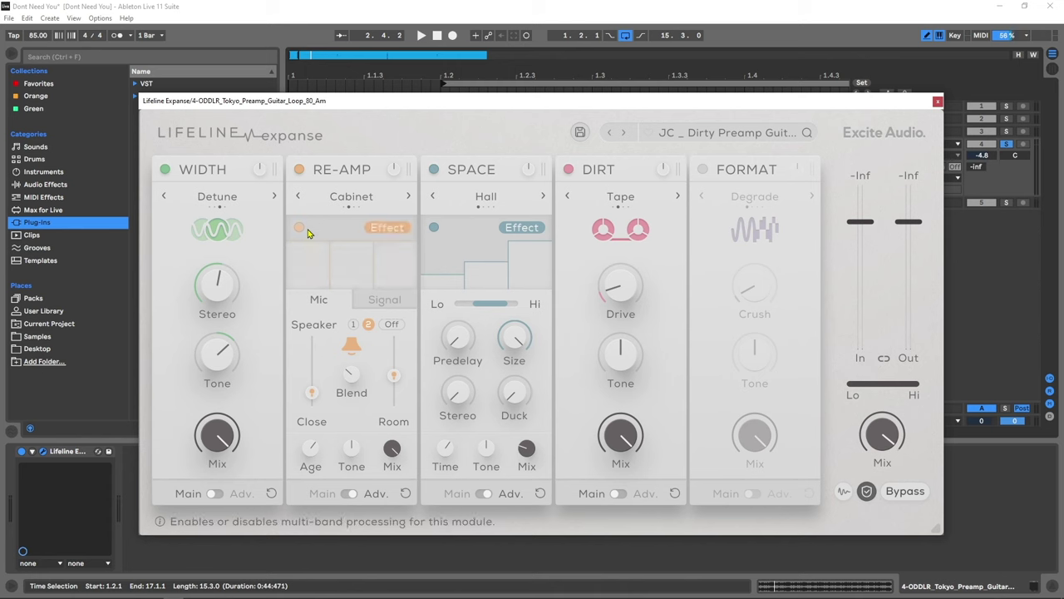
{"action": "left_click", "coordinate": [385, 228]}
{"action": "left_click", "coordinate": [300, 229]}
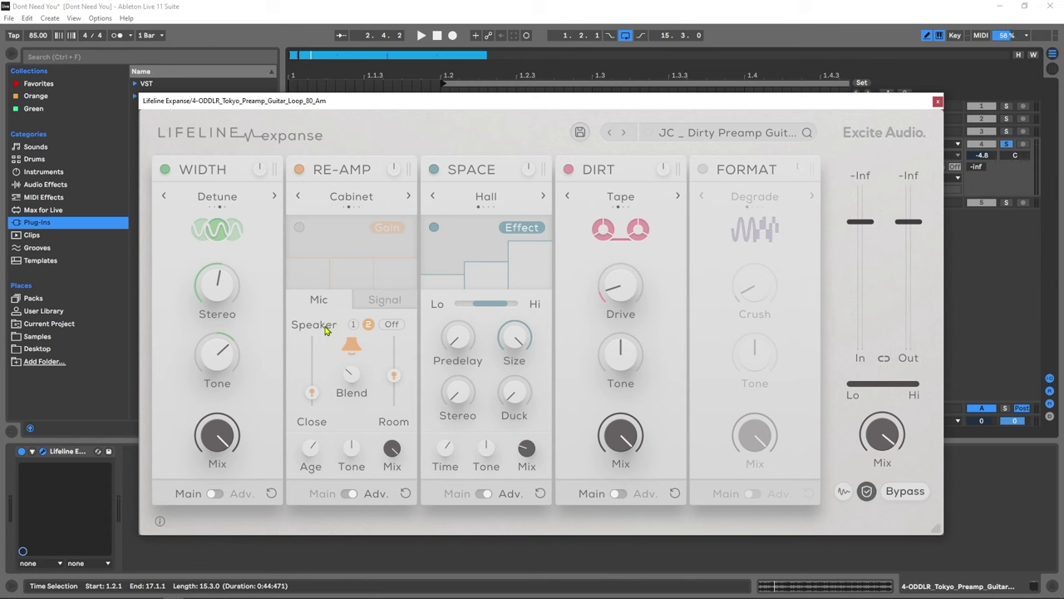
Step: Set Re-Amp's mic Blend to 0/100, try the room mic at 3.0 m, and move it to its farthest distance
{"action": "mouse_move", "coordinate": [314, 395]}
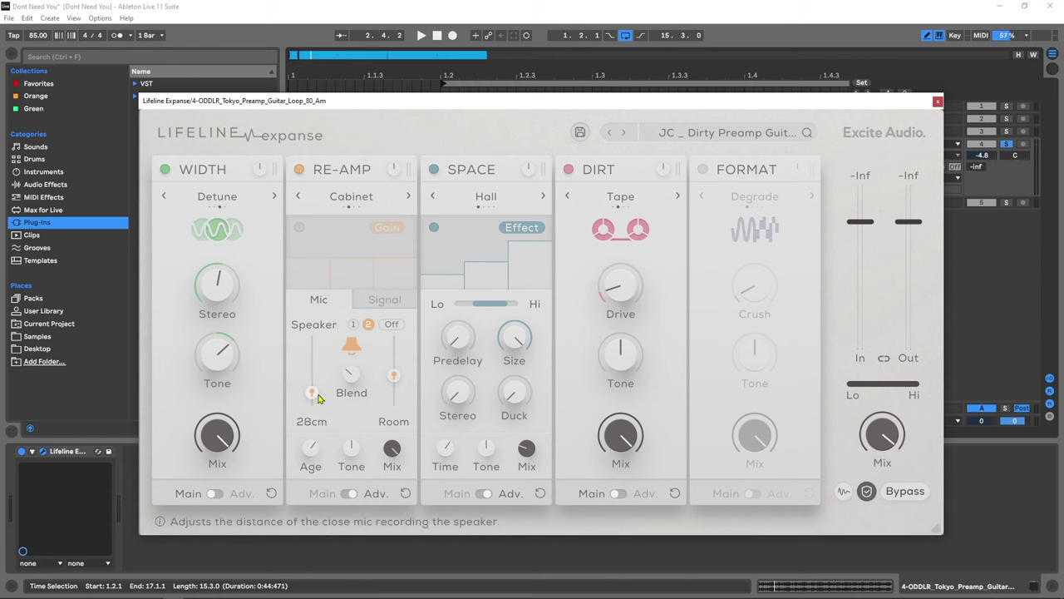
{"action": "mouse_move", "coordinate": [396, 384]}
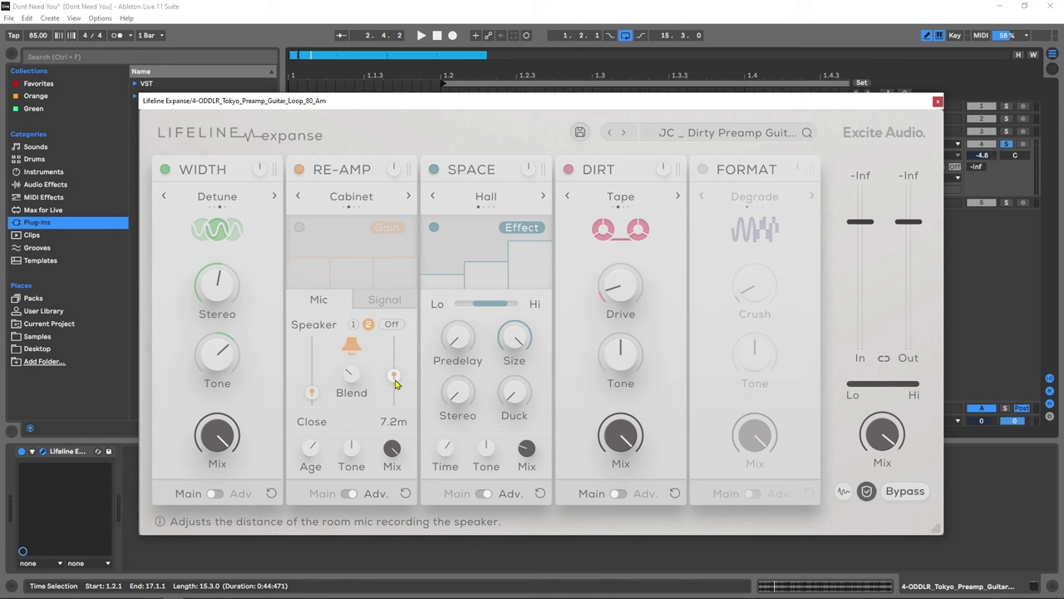
{"action": "mouse_move", "coordinate": [348, 192]}
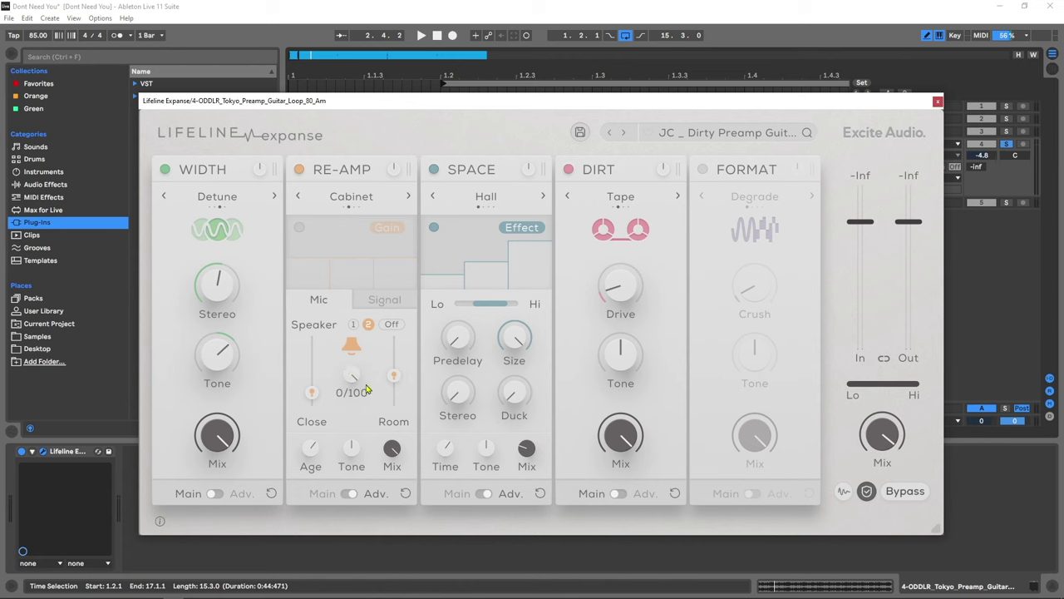
{"action": "left_click_drag", "start_coordinate": [397, 383], "coordinate": [401, 420]}
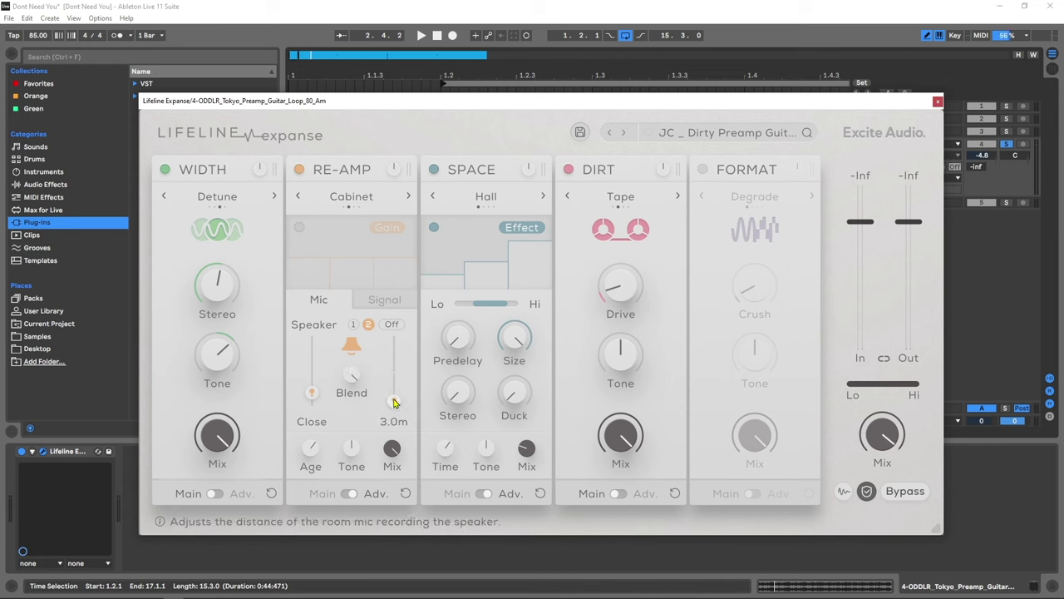
{"action": "left_click_drag", "start_coordinate": [394, 403], "coordinate": [402, 330]}
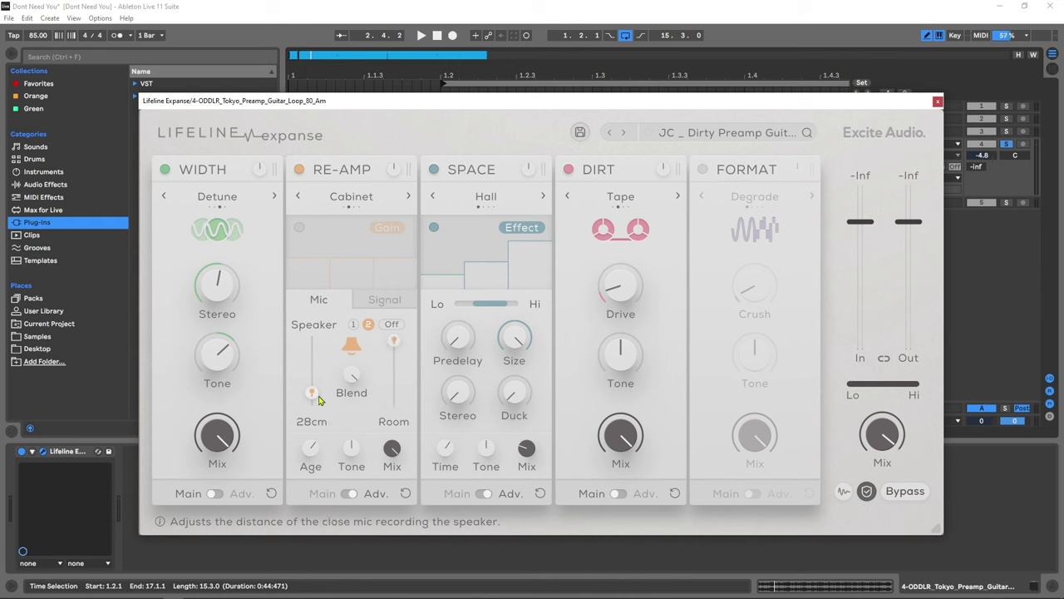
Step: Move Re-Amp's close mic between its nearest and farthest distances, set Blend to about 97/3, and place the close mic at 0 cm
{"action": "left_click_drag", "start_coordinate": [311, 392], "coordinate": [313, 413]}
{"action": "left_click_drag", "start_coordinate": [314, 404], "coordinate": [313, 324]}
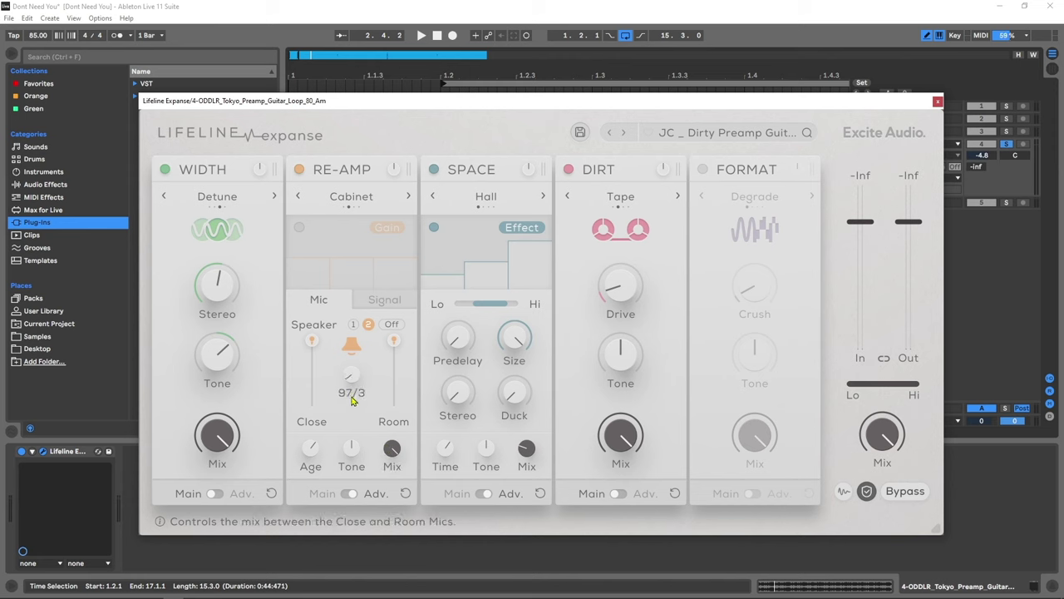
{"action": "left_click_drag", "start_coordinate": [312, 345], "coordinate": [324, 422]}
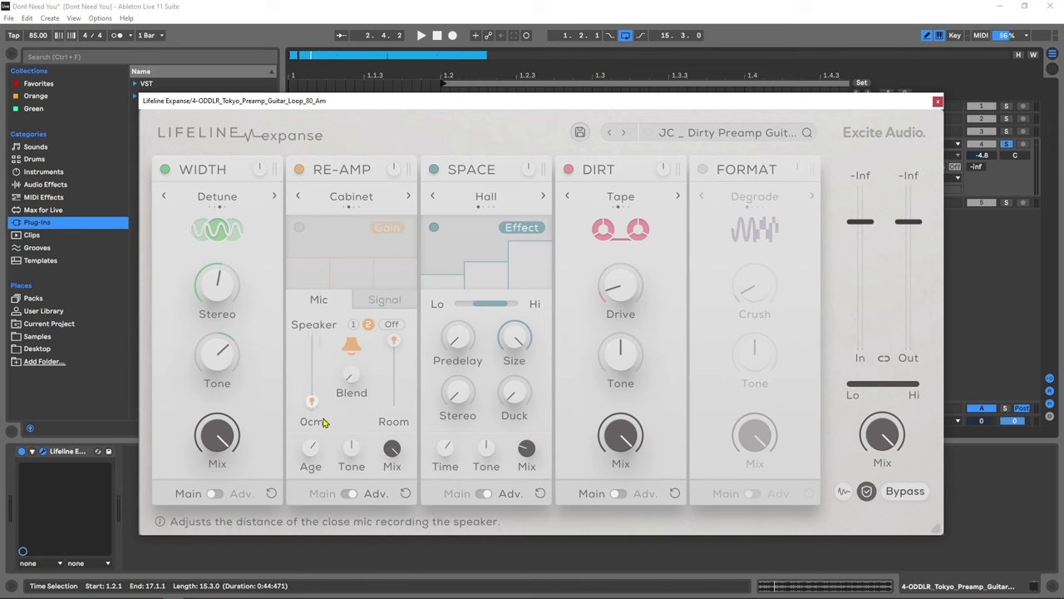
Step: With the loop playing, move the close mic to 53 cm and out to 2.00 m, and turn off the Space module
{"action": "key", "text": "space"}
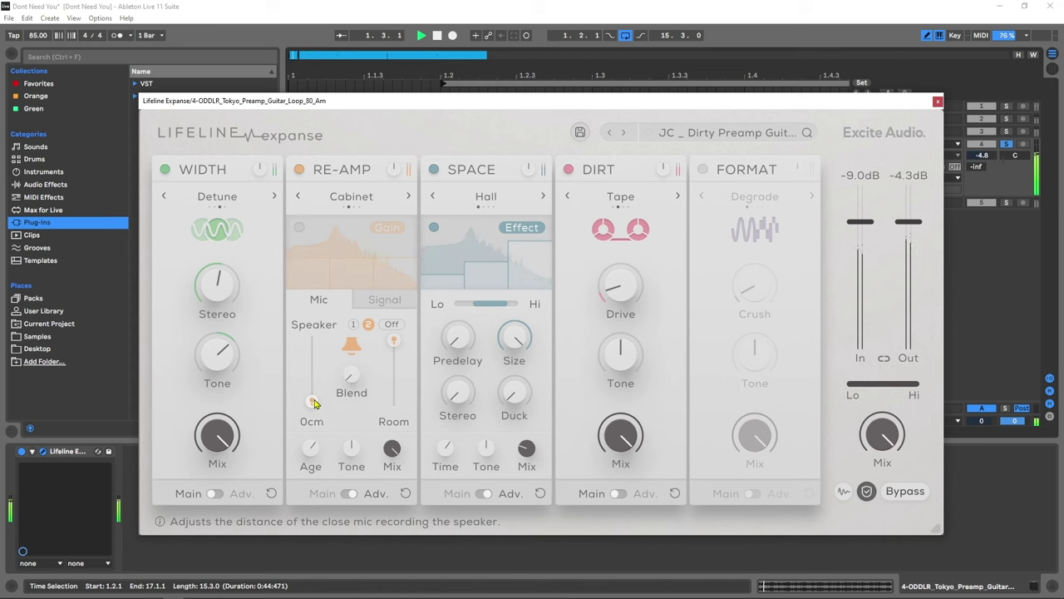
{"action": "left_click_drag", "start_coordinate": [314, 404], "coordinate": [316, 386]}
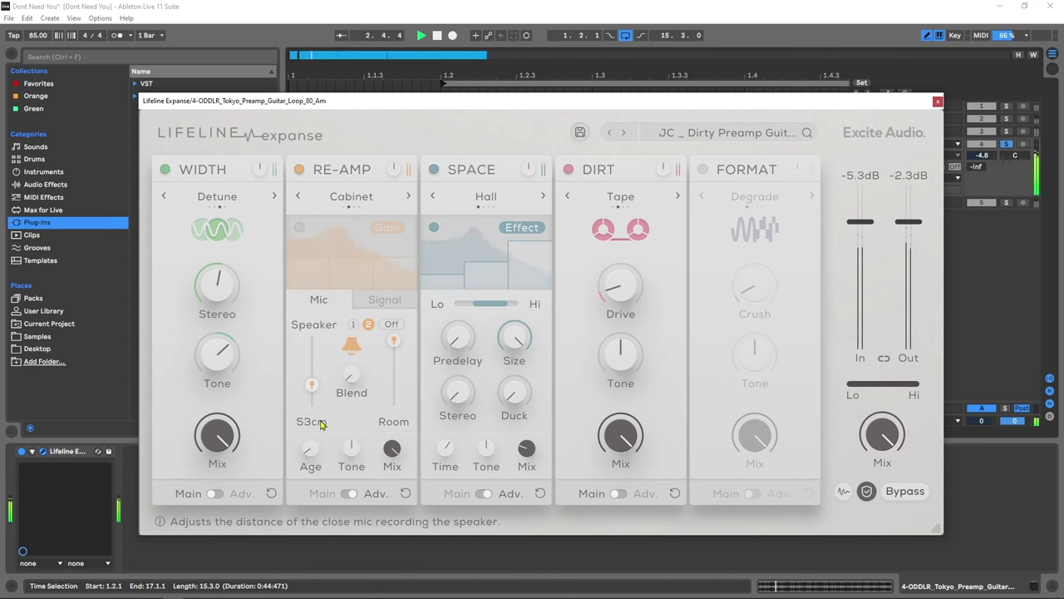
{"action": "left_click_drag", "start_coordinate": [313, 384], "coordinate": [315, 328]}
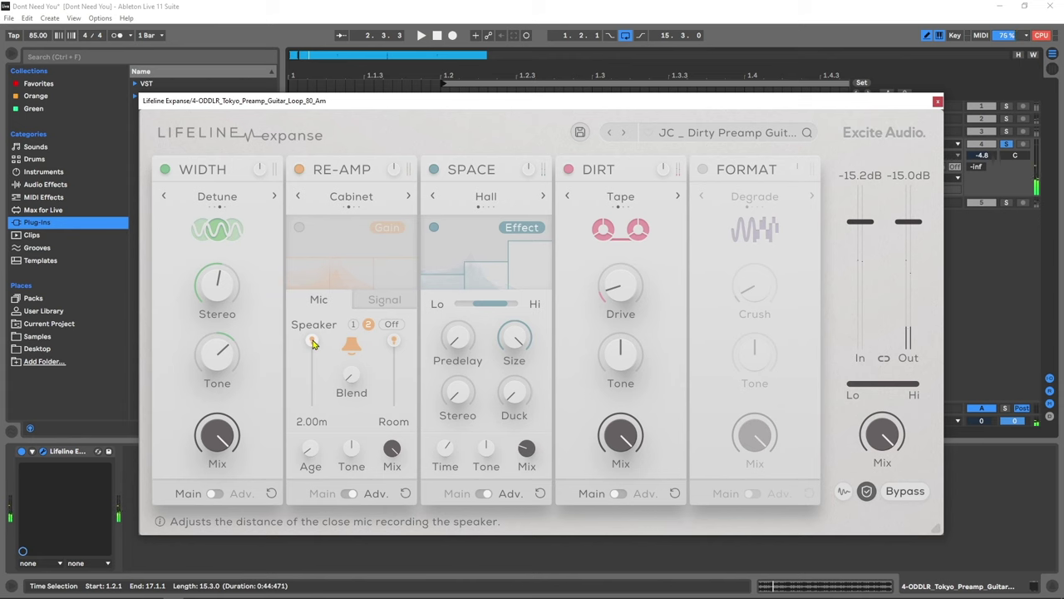
{"action": "left_click", "coordinate": [433, 168]}
{"action": "mouse_move", "coordinate": [315, 349]}
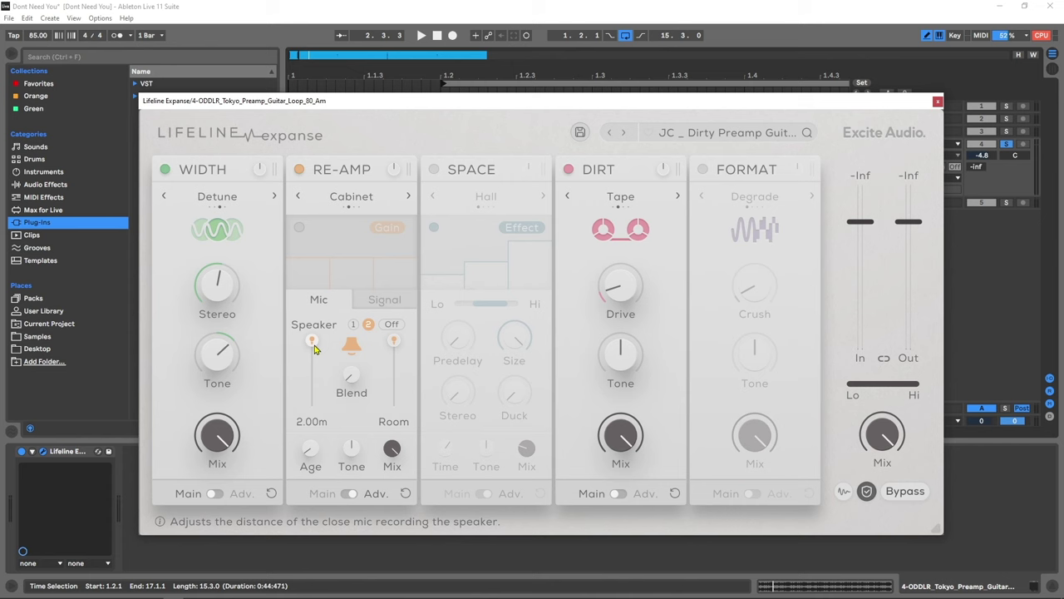
Step: With the loop playing, try Re-Amp's room mic at its nearest distance of 3.0 m and at 9.3 m
{"action": "key", "text": "space"}
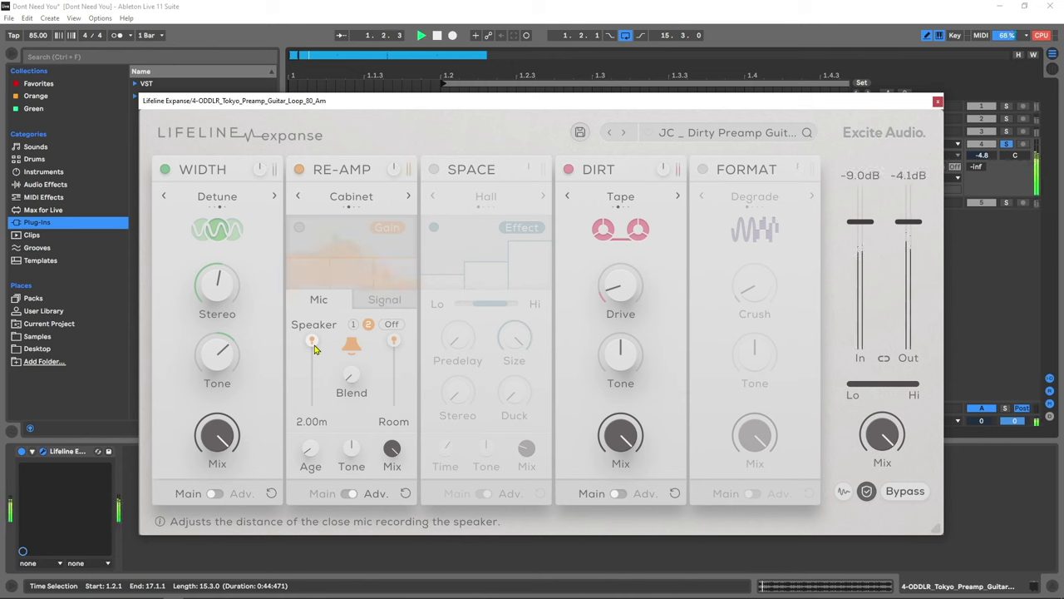
{"action": "mouse_move", "coordinate": [315, 348]}
{"action": "left_mouse_down"}
{"action": "mouse_move", "coordinate": [316, 405]}
{"action": "mouse_move", "coordinate": [314, 332]}
{"action": "left_mouse_up"}
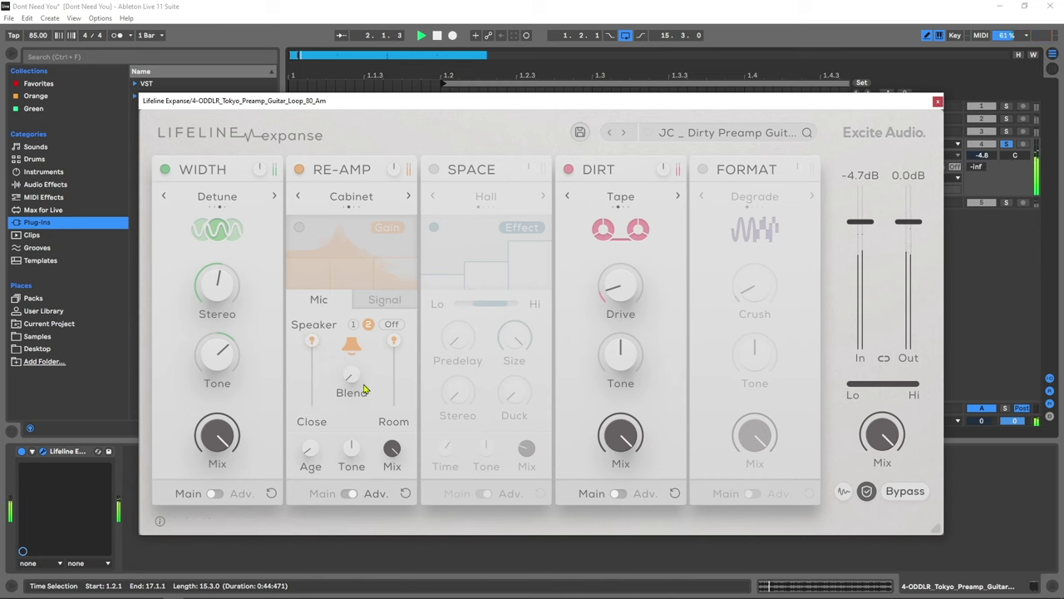
{"action": "left_click_drag", "start_coordinate": [393, 340], "coordinate": [394, 401]}
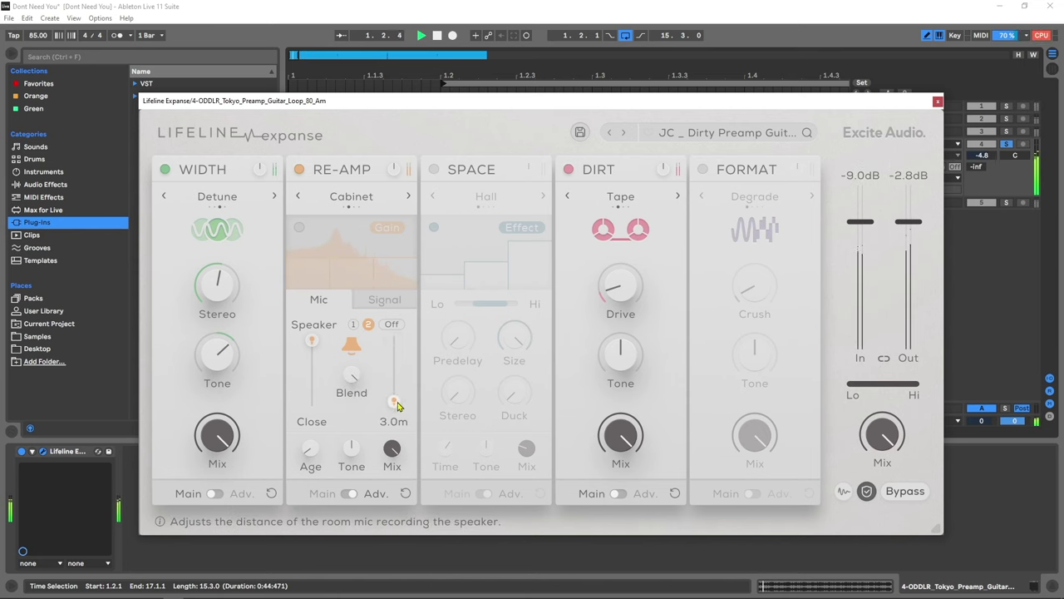
{"action": "left_click_drag", "start_coordinate": [396, 405], "coordinate": [397, 366]}
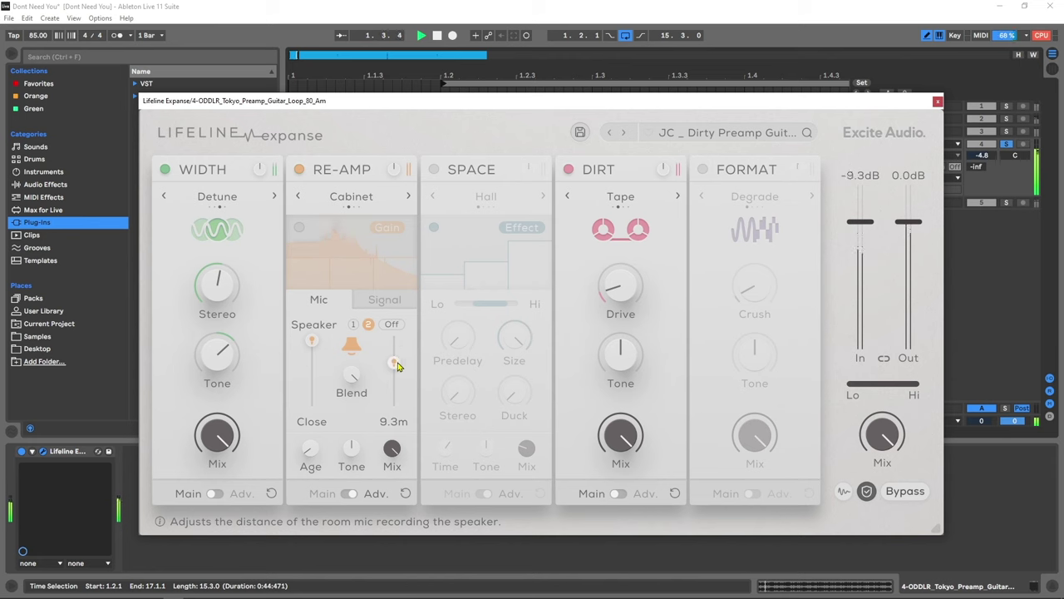
Step: Move Re-Amp's room mic back to 11.0 m, raise the module's Tone, and take the room mic out to 13.0 m
{"action": "left_click_drag", "start_coordinate": [398, 366], "coordinate": [398, 353]}
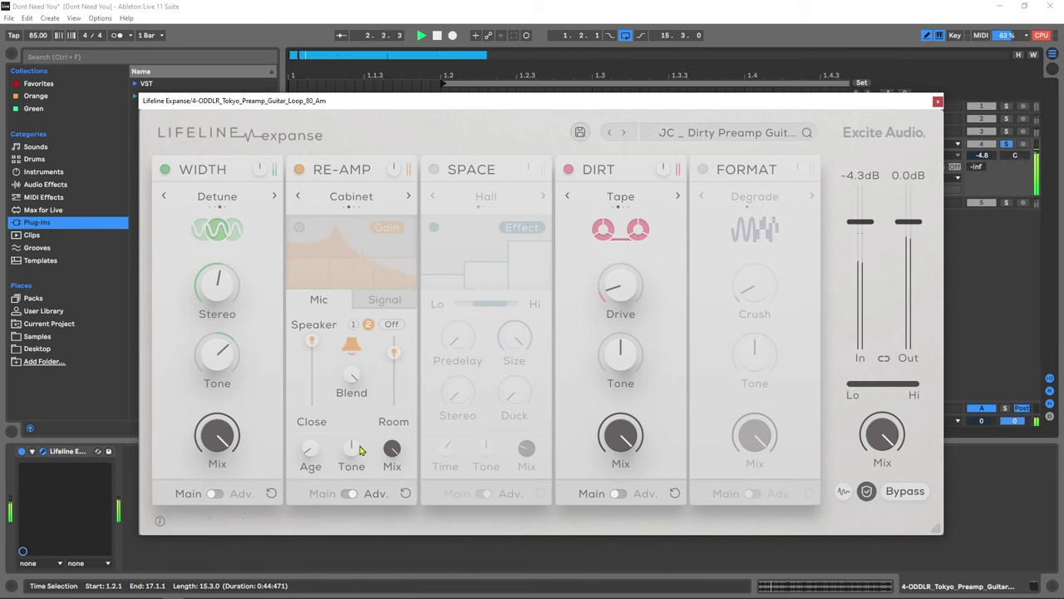
{"action": "left_click_drag", "start_coordinate": [360, 448], "coordinate": [355, 424]}
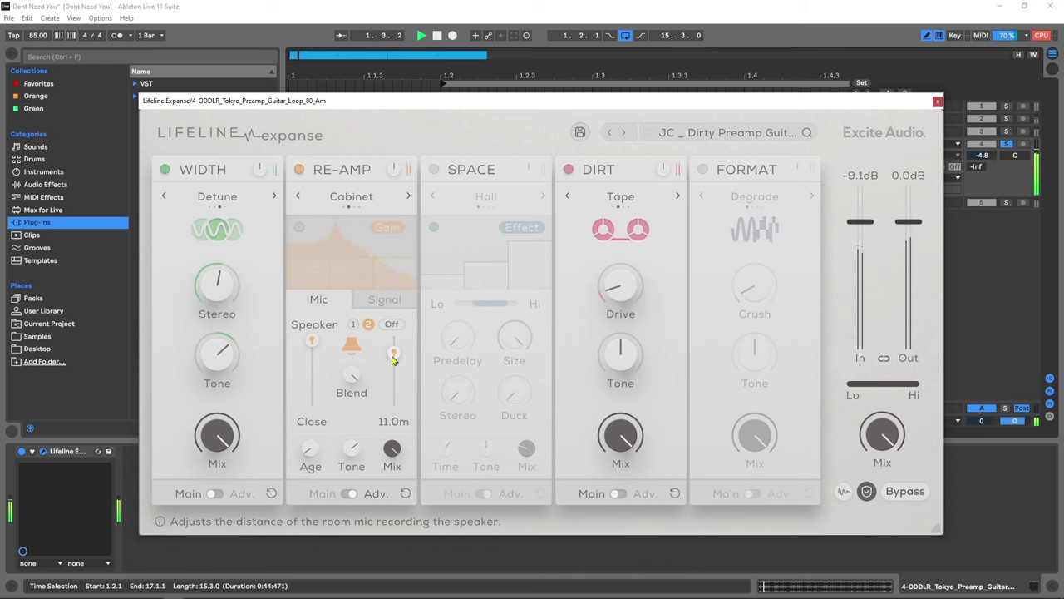
{"action": "left_click_drag", "start_coordinate": [393, 359], "coordinate": [396, 346]}
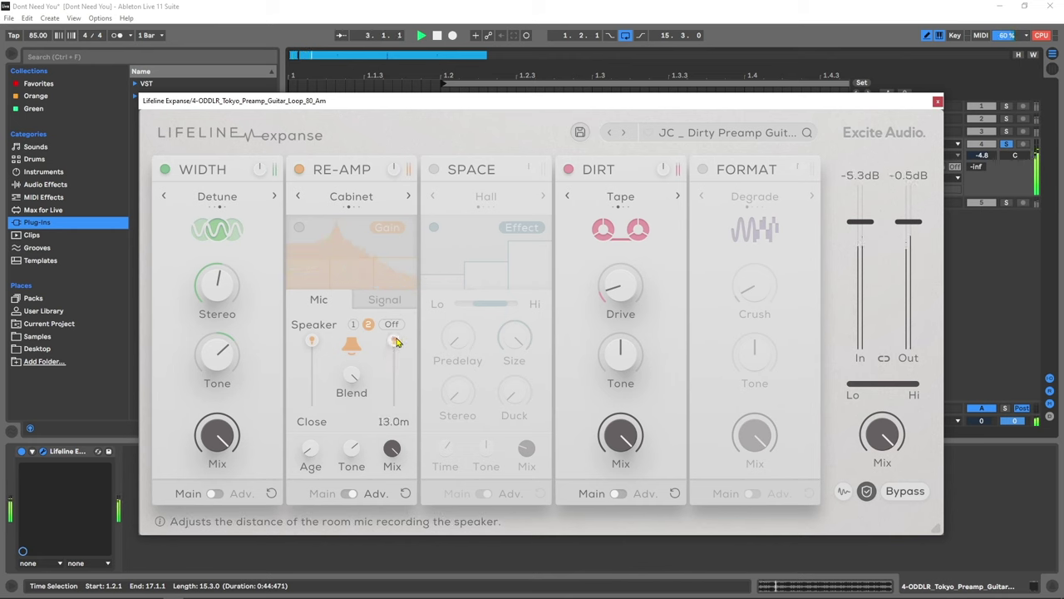
Step: Rebalance Re-Amp's mic Blend in favour of the close mic and place the room mic at 9.6 m
{"action": "left_click_drag", "start_coordinate": [395, 341], "coordinate": [394, 393]}
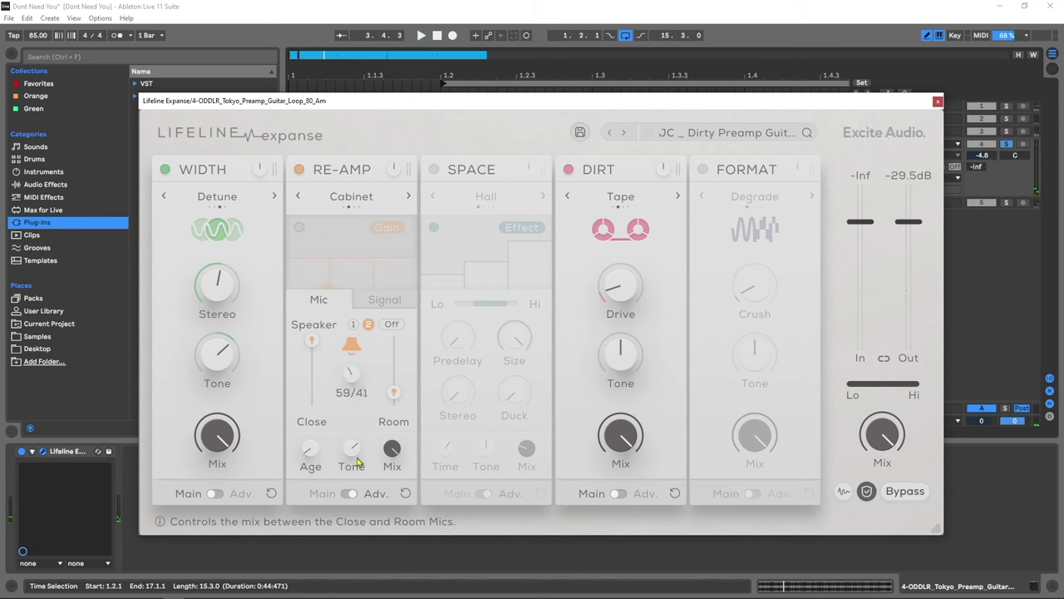
{"action": "mouse_move", "coordinate": [402, 406]}
{"action": "left_click_drag", "start_coordinate": [394, 392], "coordinate": [394, 361]}
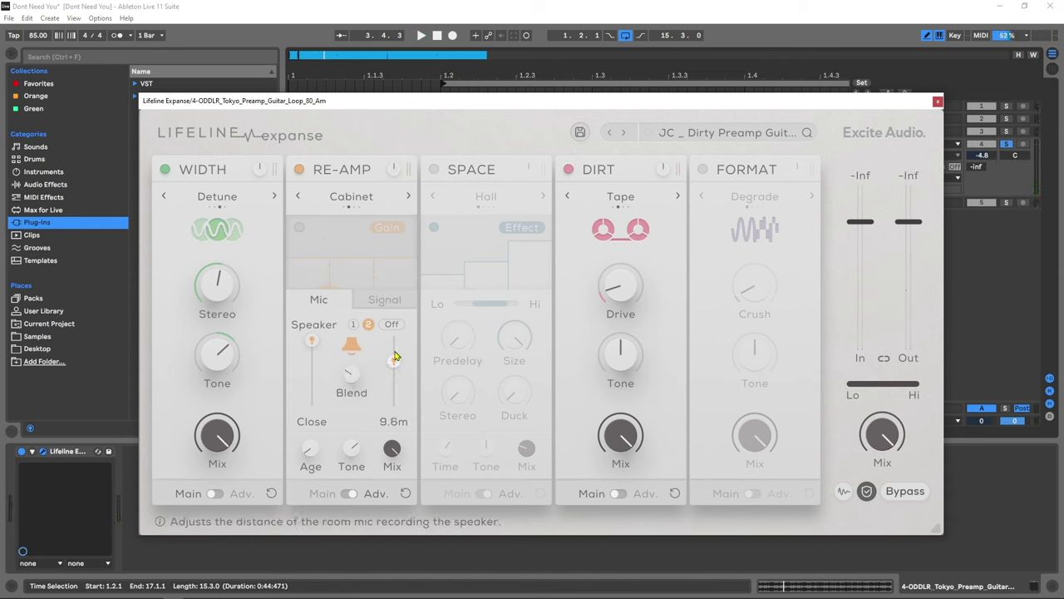
Step: Move Re-Amp's close mic nearer to the speaker and play a short stretch of the loop
{"action": "left_click_drag", "start_coordinate": [313, 341], "coordinate": [314, 402]}
{"action": "key", "text": "space"}
{"action": "mouse_move", "coordinate": [401, 347]}
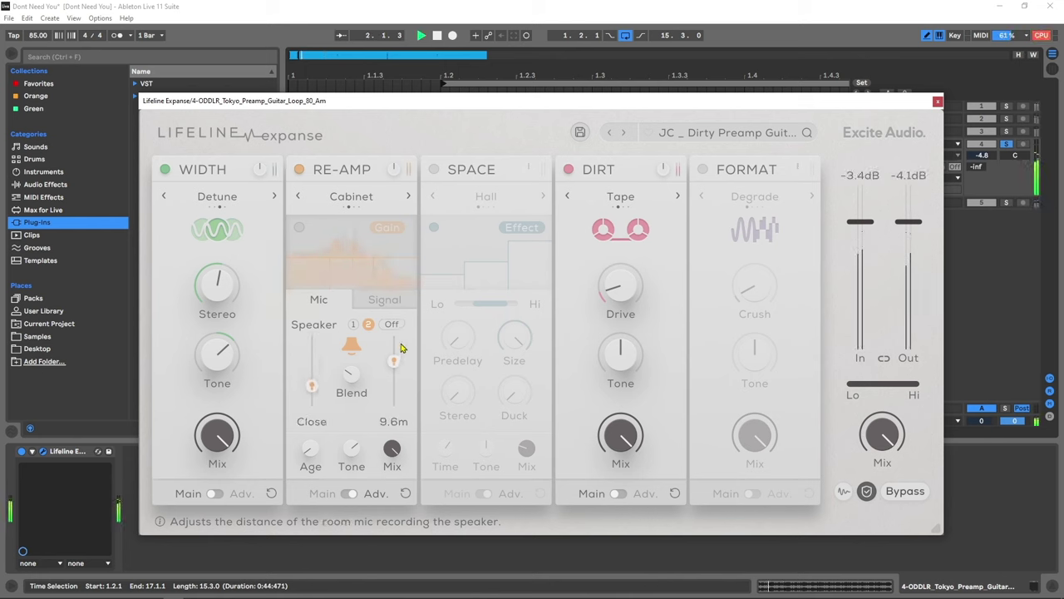
{"action": "key", "text": "space"}
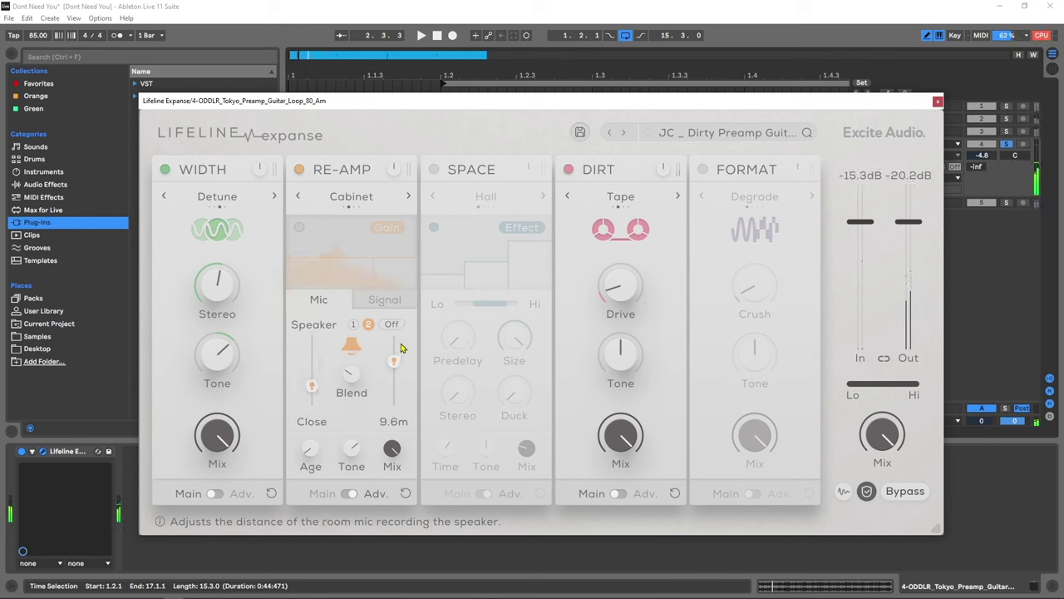
Step: Show Re-Amp's signal settings and raise its Drive to a high level while the loop plays
{"action": "left_click", "coordinate": [370, 301]}
{"action": "mouse_move", "coordinate": [355, 337]}
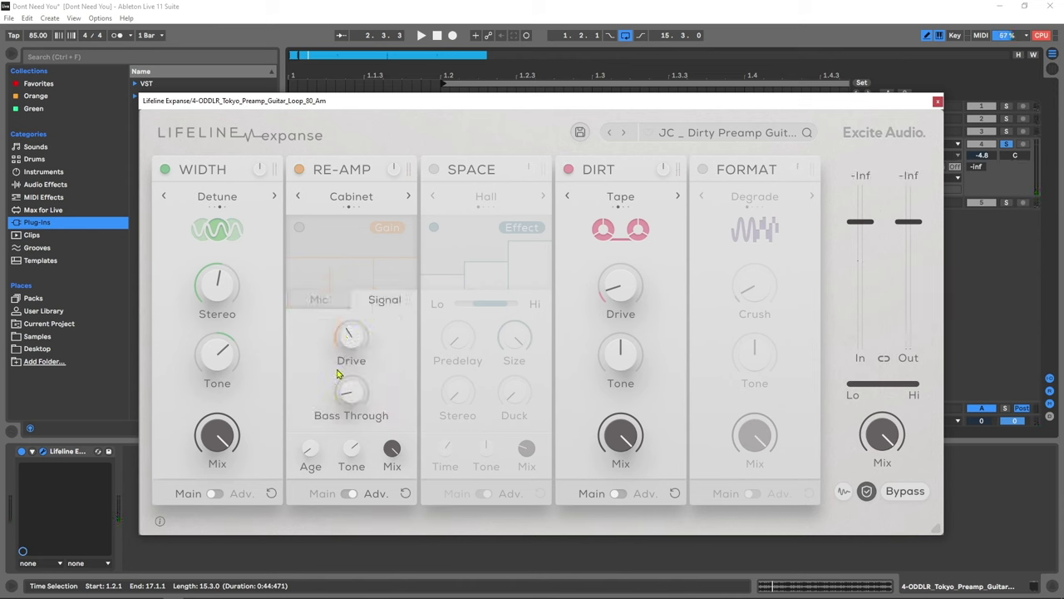
{"action": "key", "text": "space"}
{"action": "left_click_drag", "start_coordinate": [355, 341], "coordinate": [397, 268]}
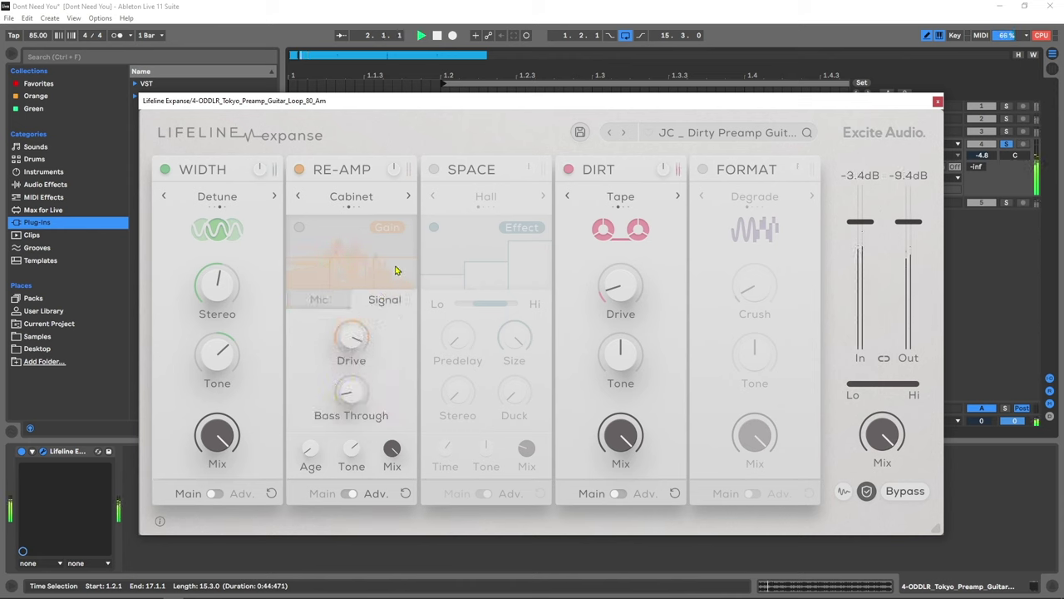
Step: Audition Re-Amp's Monitors and Vintage modes, settle on Device, and raise Bass Through above 137 Hz
{"action": "left_click", "coordinate": [409, 197]}
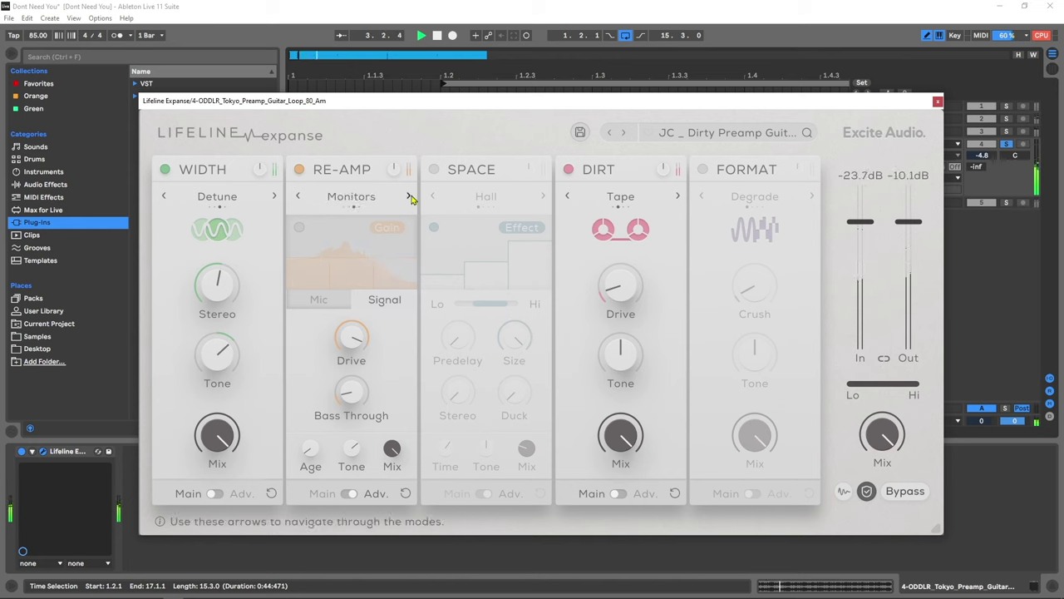
{"action": "left_click", "coordinate": [409, 197]}
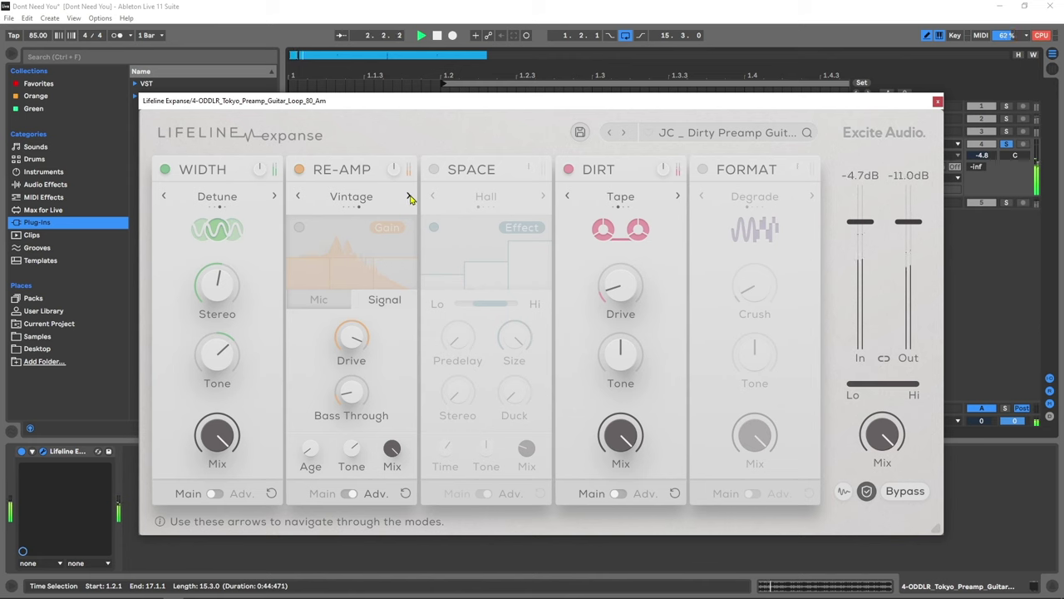
{"action": "left_click", "coordinate": [409, 197]}
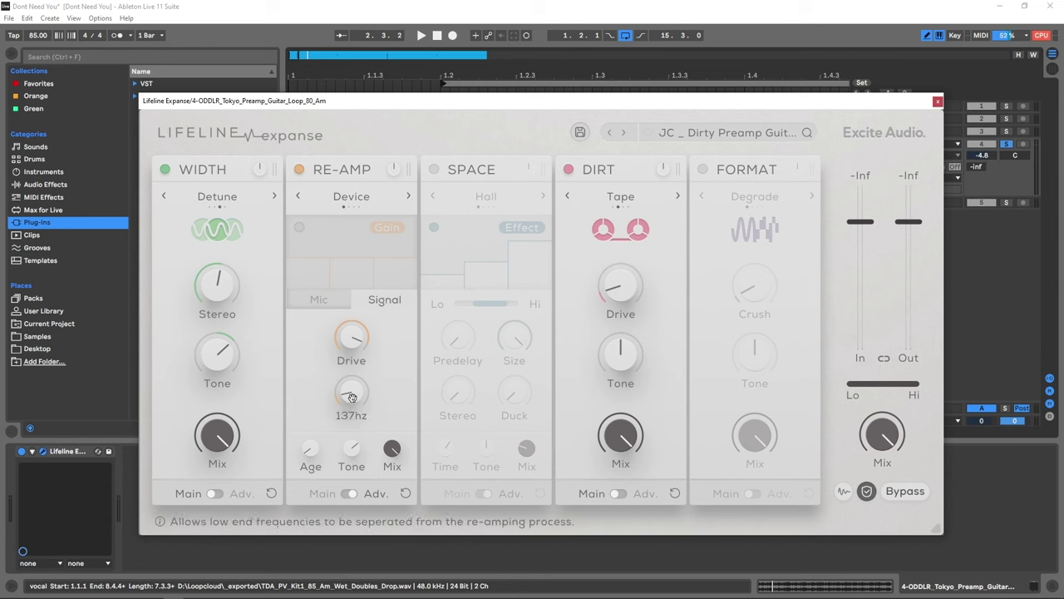
{"action": "left_click_drag", "start_coordinate": [350, 396], "coordinate": [381, 381]}
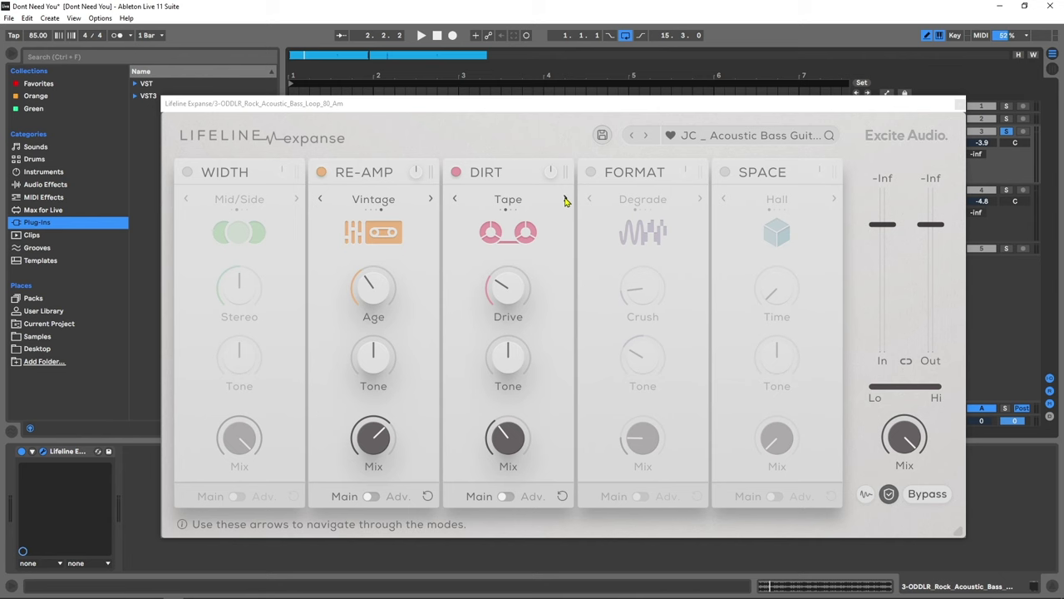
Step: On the acoustic bass preset, step Dirt through Tube and Fuzz to Rectify, and audition the loop with the plug-in bypassed
{"action": "left_click", "coordinate": [455, 201]}
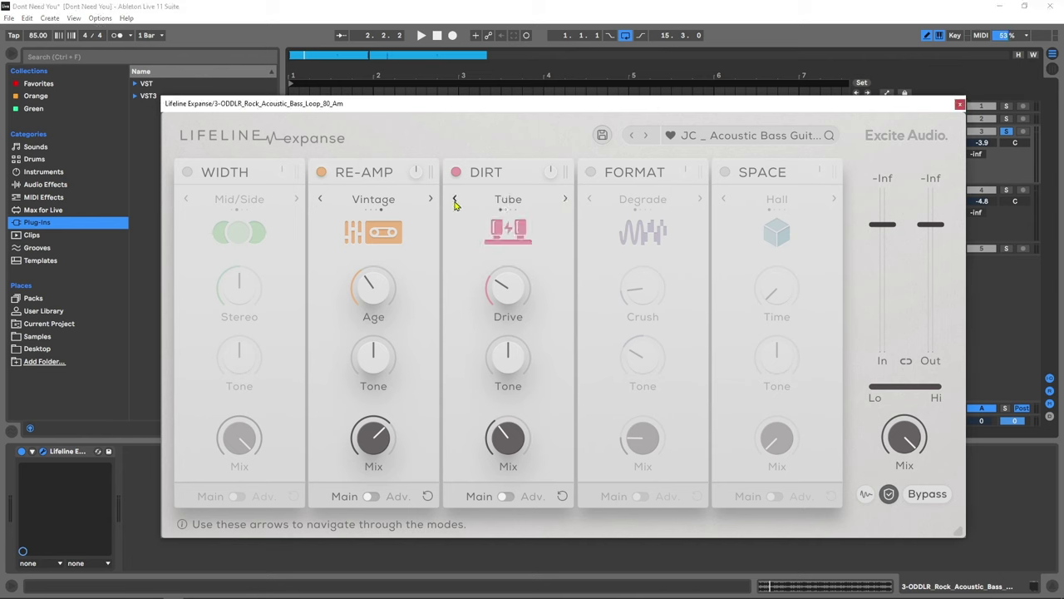
{"action": "left_click", "coordinate": [454, 201]}
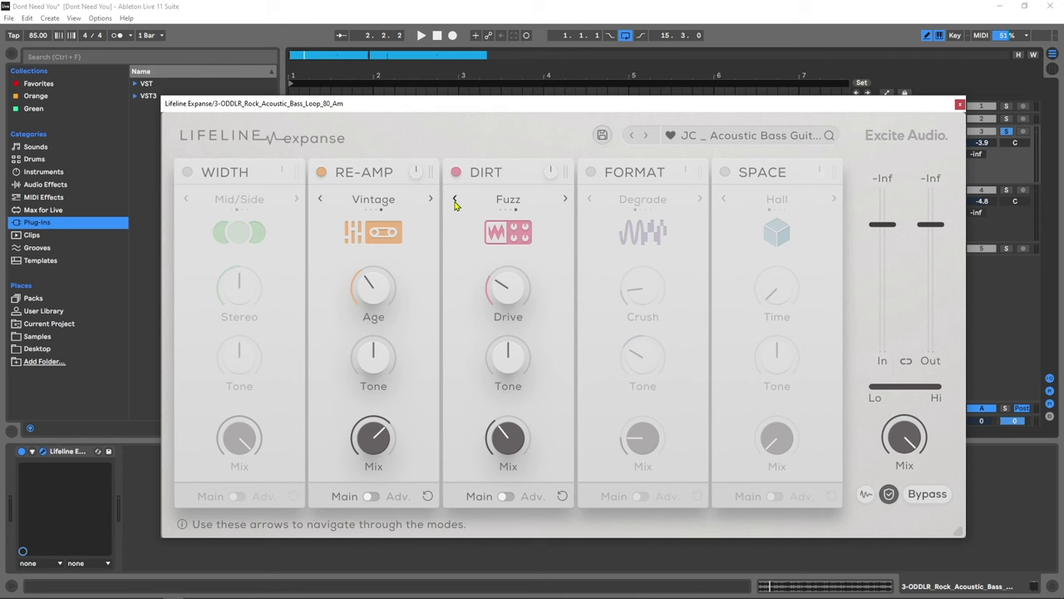
{"action": "left_click", "coordinate": [455, 201]}
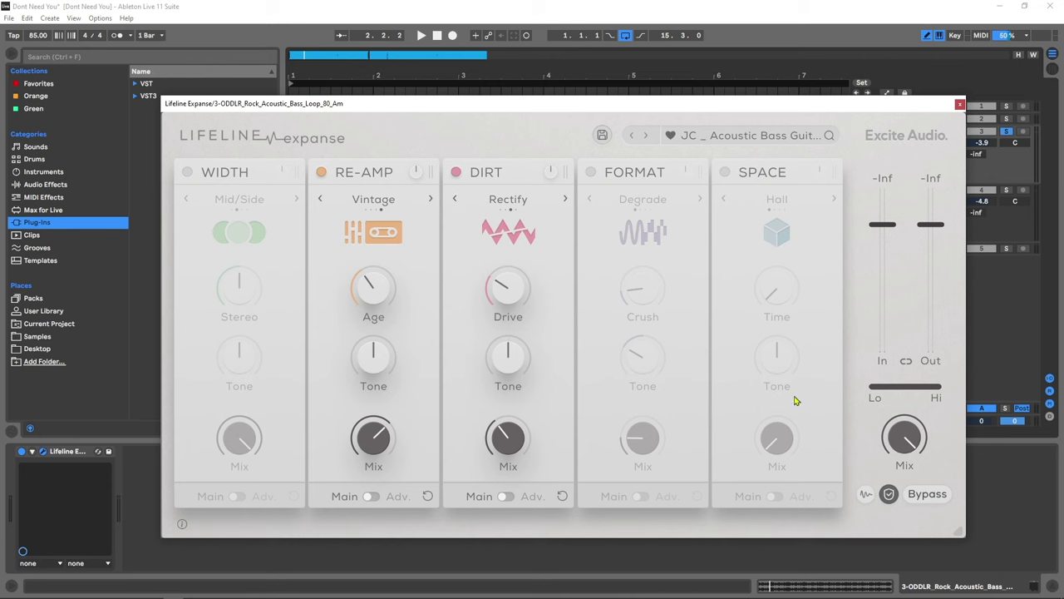
{"action": "key", "text": "space"}
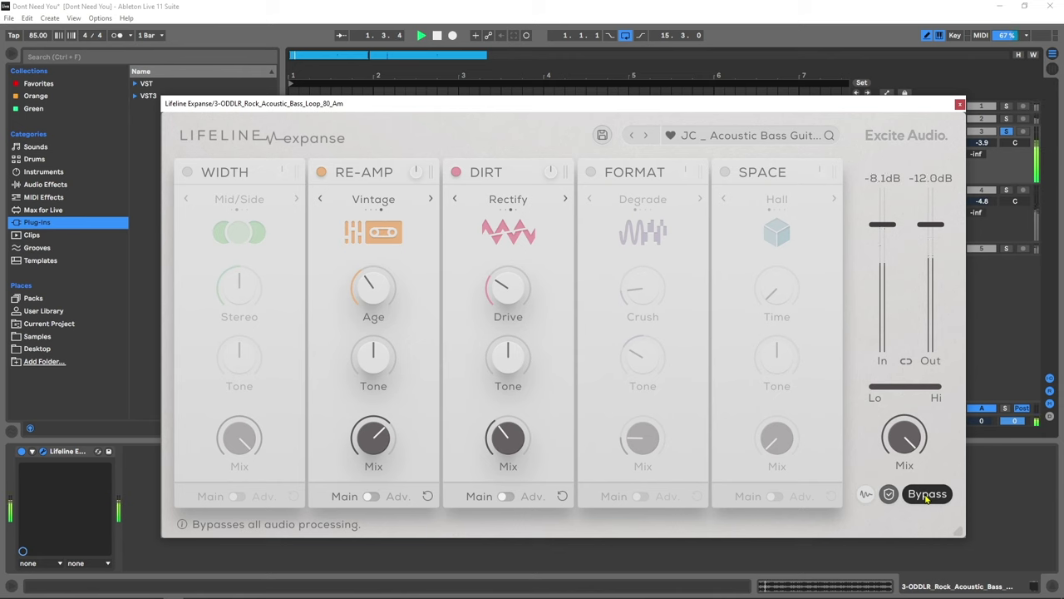
{"action": "key", "text": "space"}
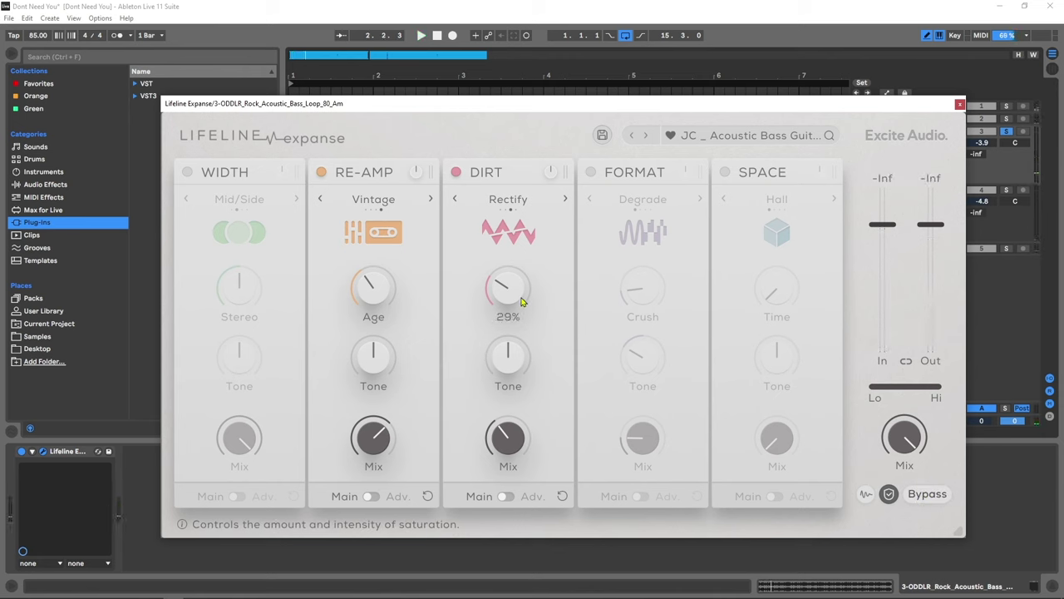
Step: With the bass loop playing, try Dirt's Rectify mode with a high Drive and the Mix at 76%
{"action": "key", "text": "space"}
{"action": "left_click_drag", "start_coordinate": [527, 302], "coordinate": [525, 239]}
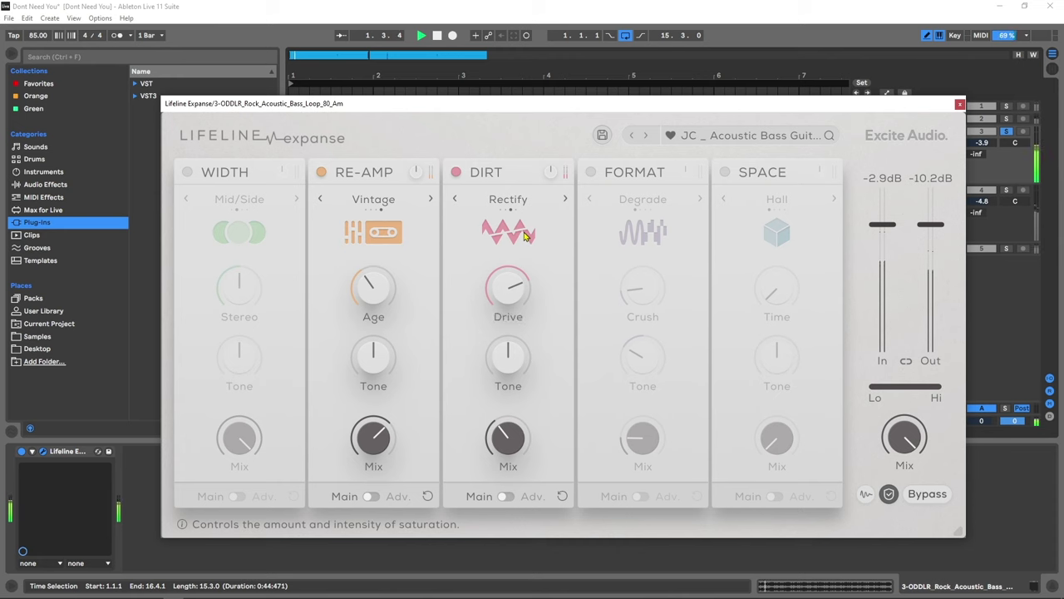
{"action": "left_click_drag", "start_coordinate": [510, 438], "coordinate": [513, 411]}
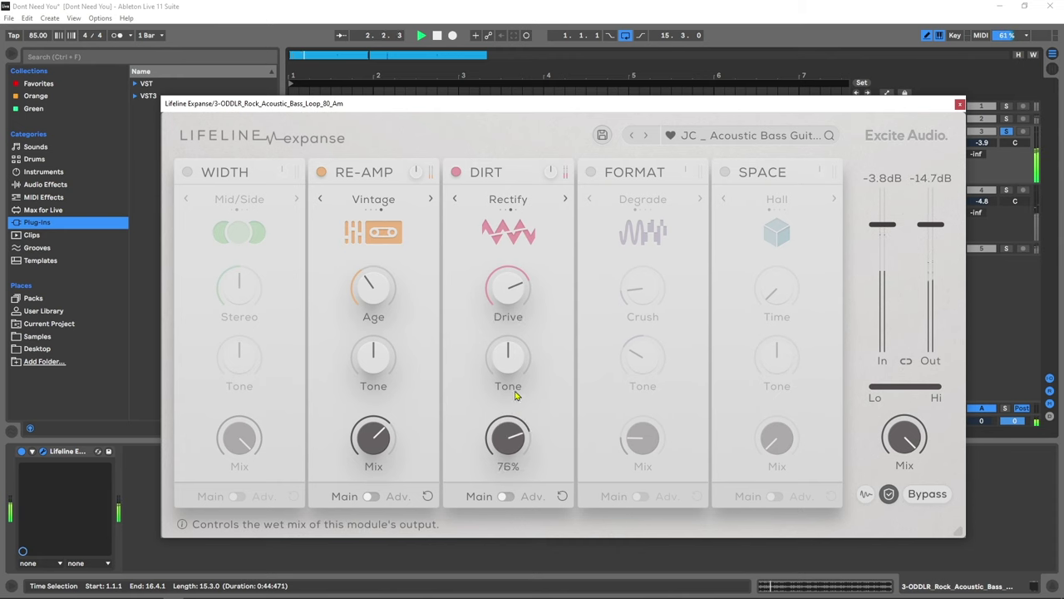
Step: Try Dirt's Fuzz mode with Mix at 36% and Drive at 38%, comparing the sound with the module off and on
{"action": "left_click", "coordinate": [565, 201]}
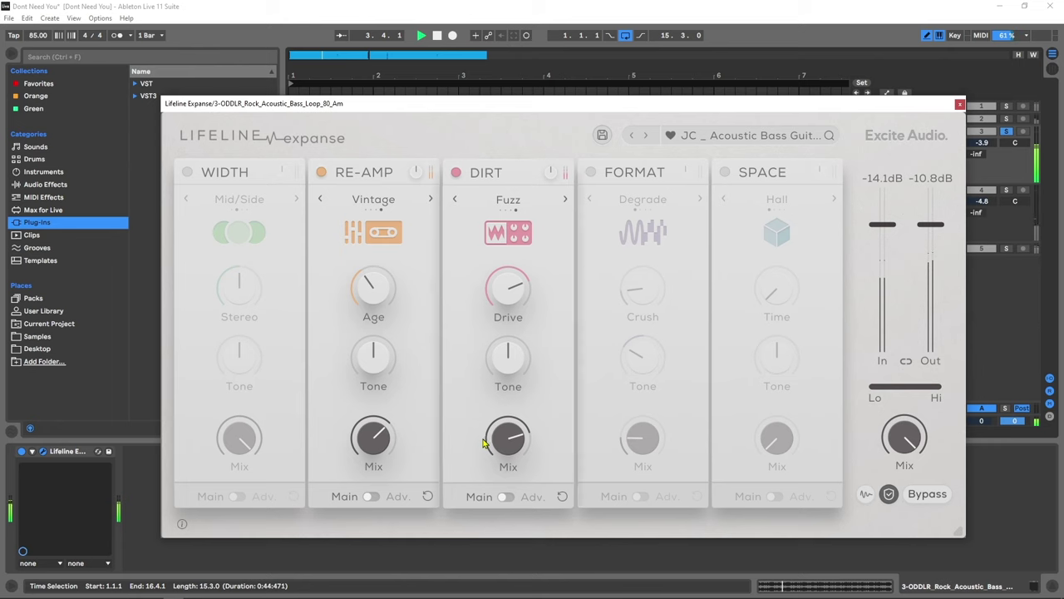
{"action": "left_click_drag", "start_coordinate": [493, 431], "coordinate": [503, 491]}
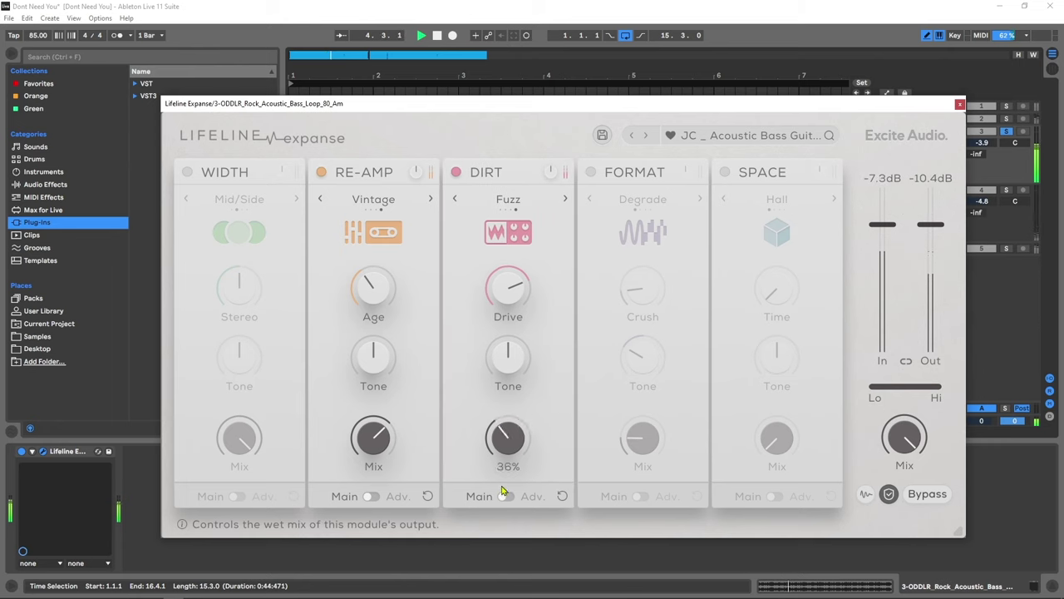
{"action": "left_click_drag", "start_coordinate": [505, 293], "coordinate": [504, 285]}
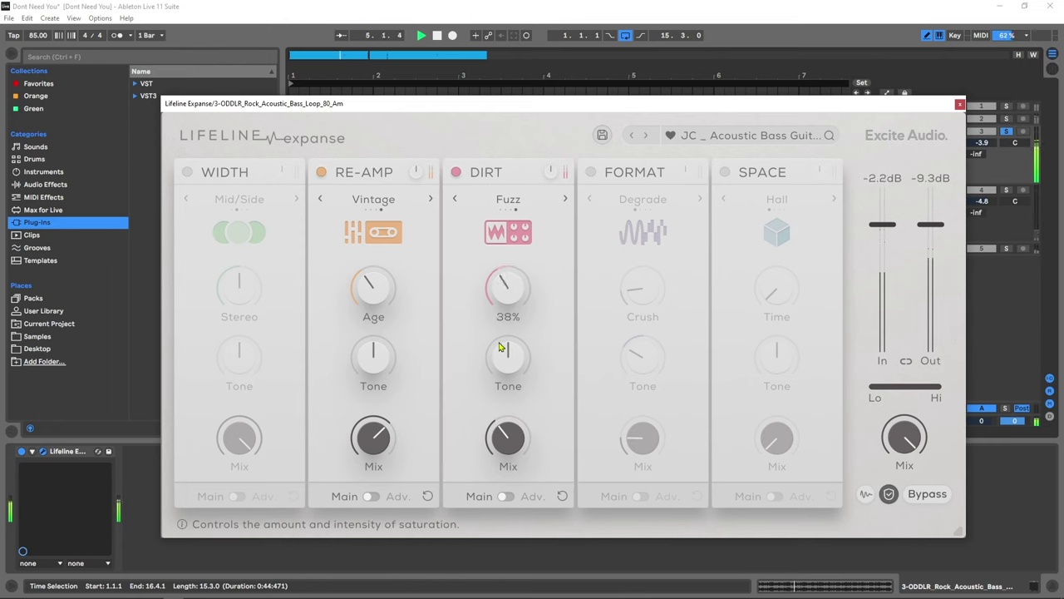
{"action": "left_click", "coordinate": [458, 173]}
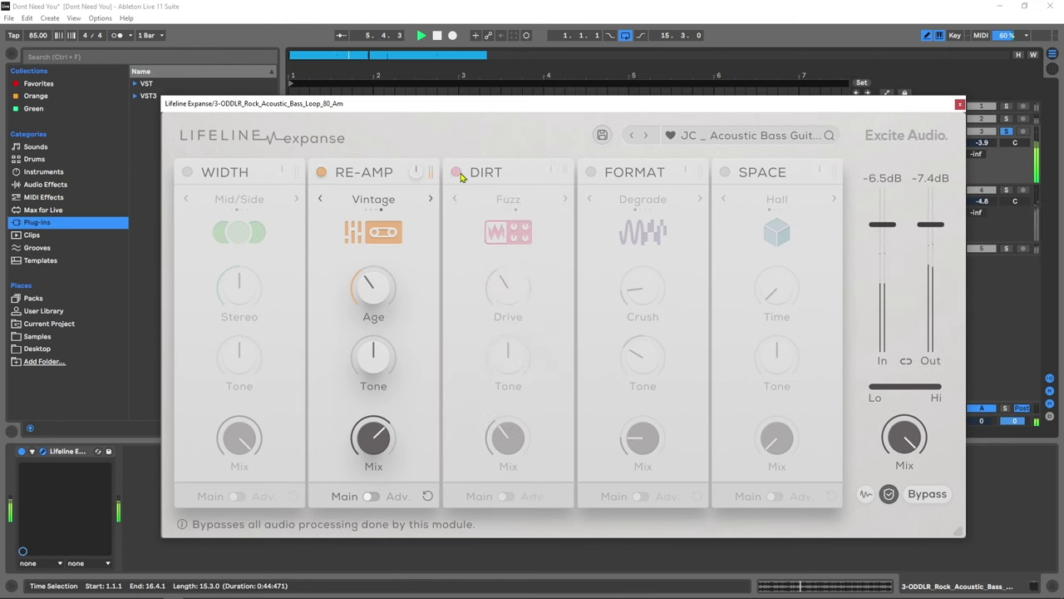
{"action": "left_click", "coordinate": [460, 173]}
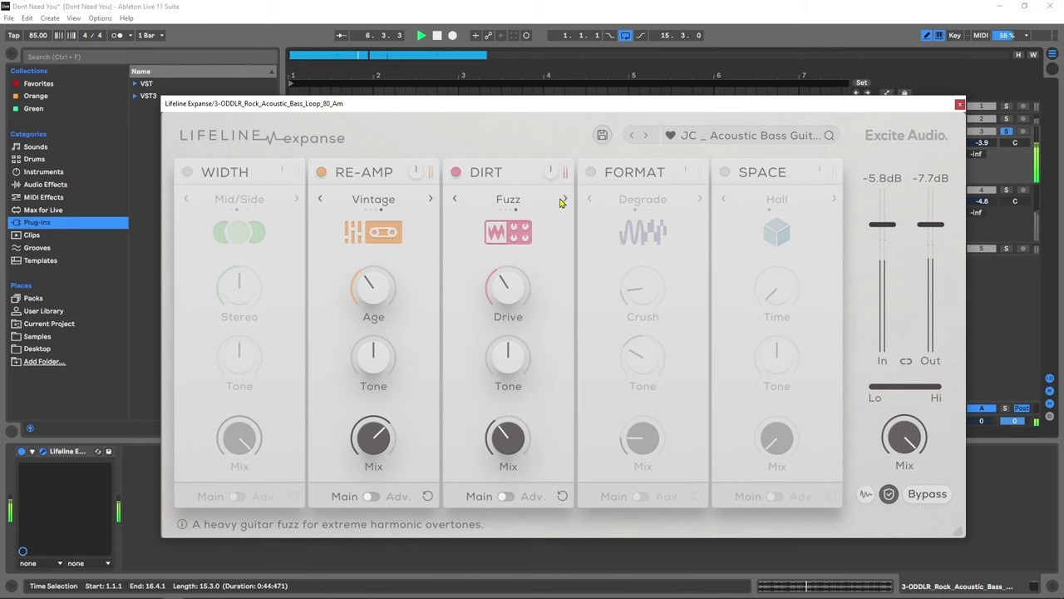
Step: Switch Dirt to Tube, raise its Mix, lower Tone to about -34%, and try Drive at 87% and 38%
{"action": "left_click", "coordinate": [564, 200]}
{"action": "left_click_drag", "start_coordinate": [505, 301], "coordinate": [517, 252]}
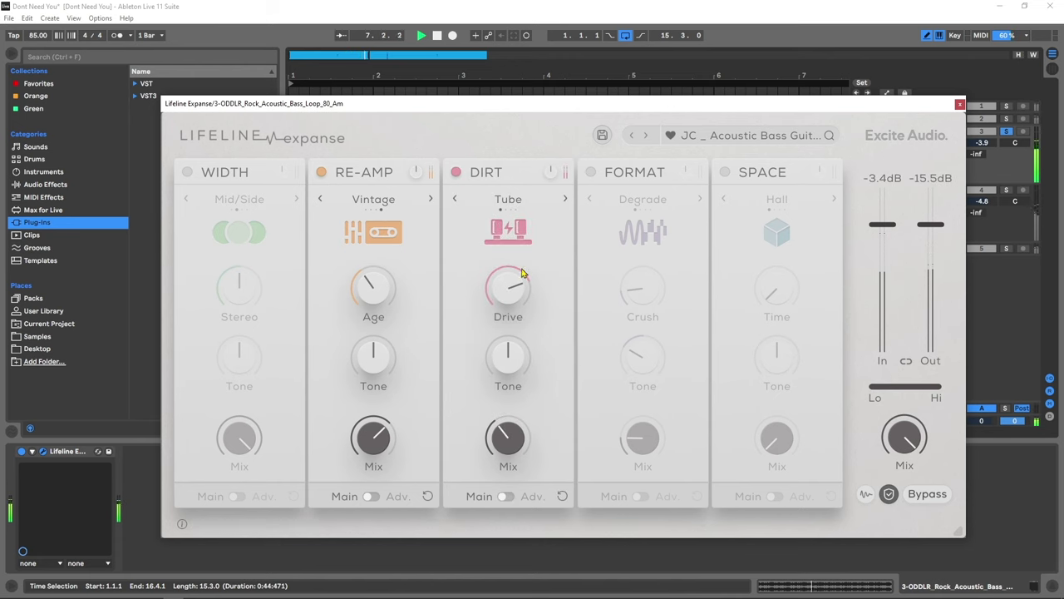
{"action": "left_click_drag", "start_coordinate": [522, 420], "coordinate": [524, 380]}
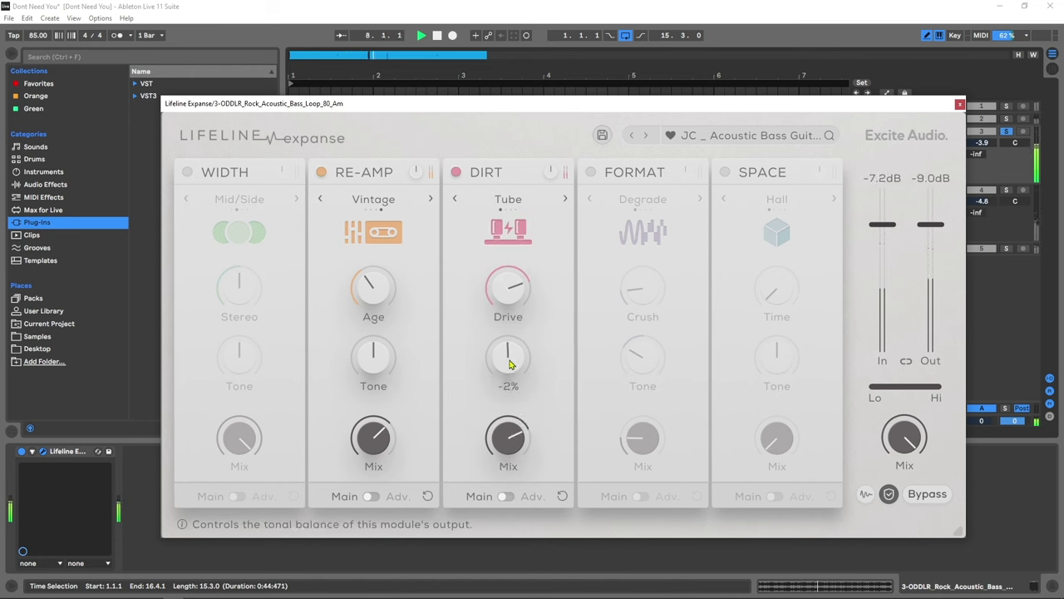
{"action": "scroll", "coordinate": [503, 384], "scroll_direction": "down", "scroll_amount": 5}
{"action": "scroll", "coordinate": [505, 291], "scroll_direction": "up", "scroll_amount": 3}
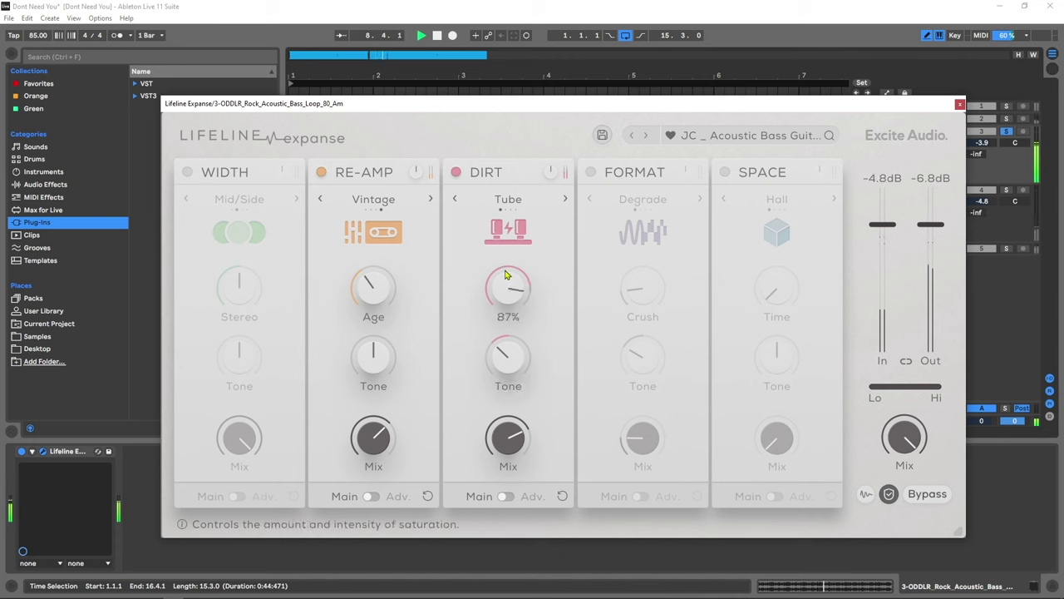
{"action": "scroll", "coordinate": [505, 291], "scroll_direction": "down", "scroll_amount": 10}
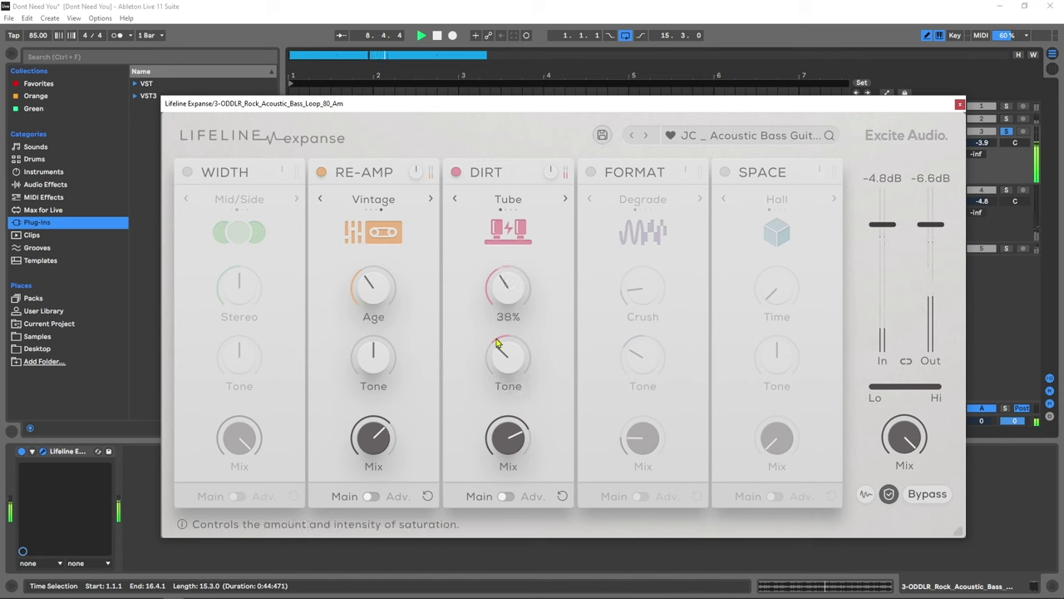
Step: Switch Dirt to Tape, raise its Drive, and darken its Tone to about -69%
{"action": "left_click", "coordinate": [565, 199]}
{"action": "scroll", "coordinate": [524, 293], "scroll_direction": "up", "scroll_amount": 10}
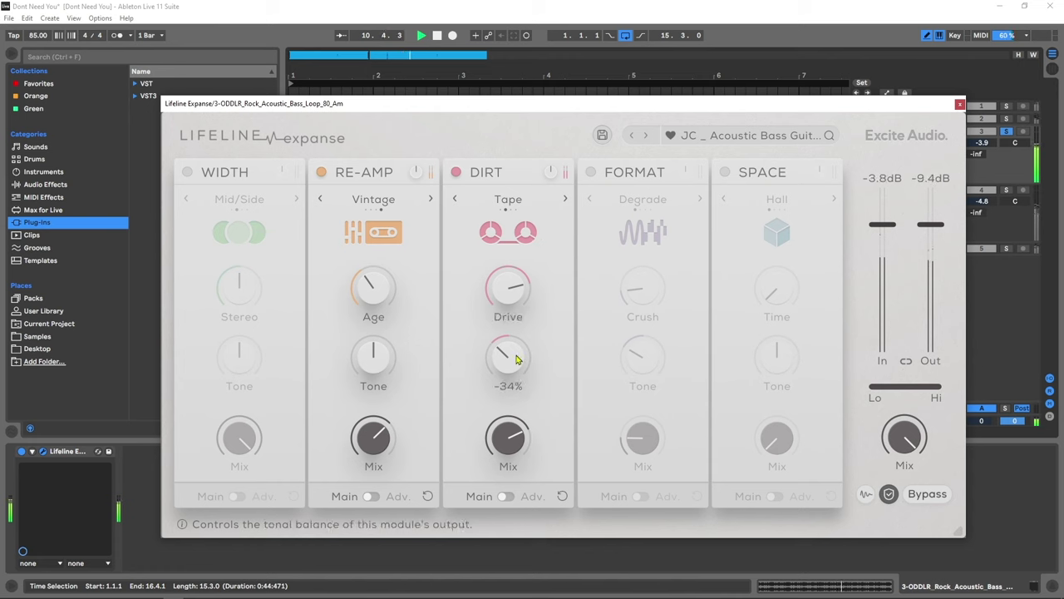
{"action": "left_click_drag", "start_coordinate": [520, 358], "coordinate": [499, 382]}
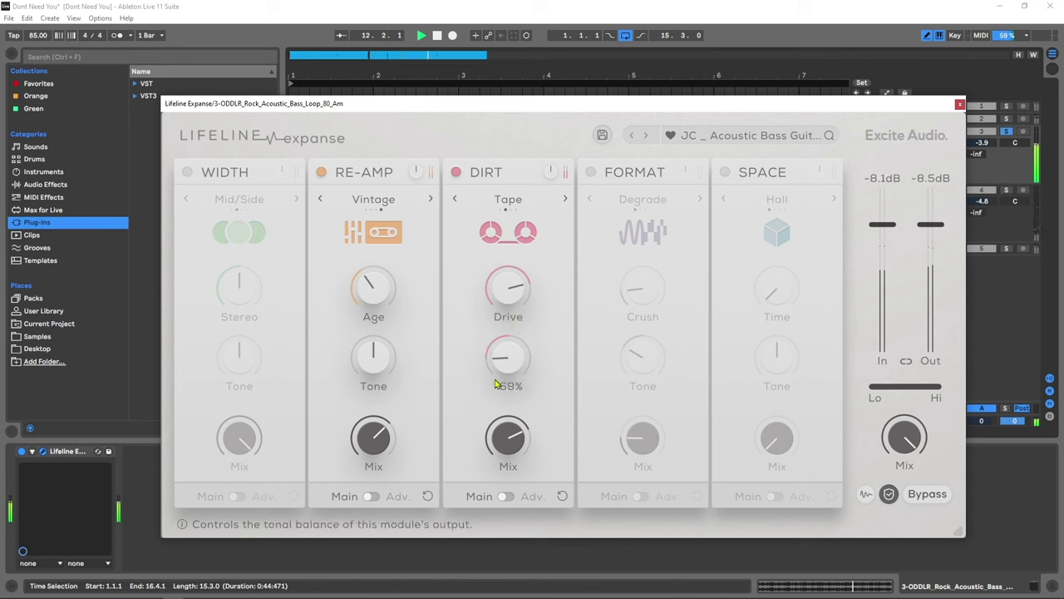
Step: Lower Dirt's Mix to just under halfway and ease its Drive to 75%, comparing the sound with the module off and on
{"action": "left_click_drag", "start_coordinate": [497, 442], "coordinate": [504, 480]}
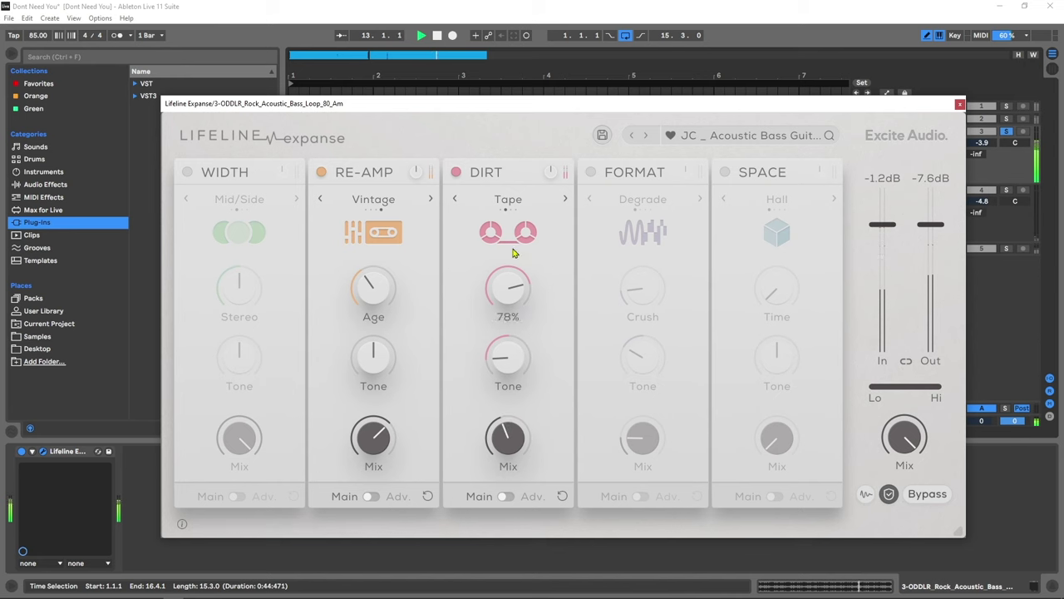
{"action": "left_click", "coordinate": [456, 173]}
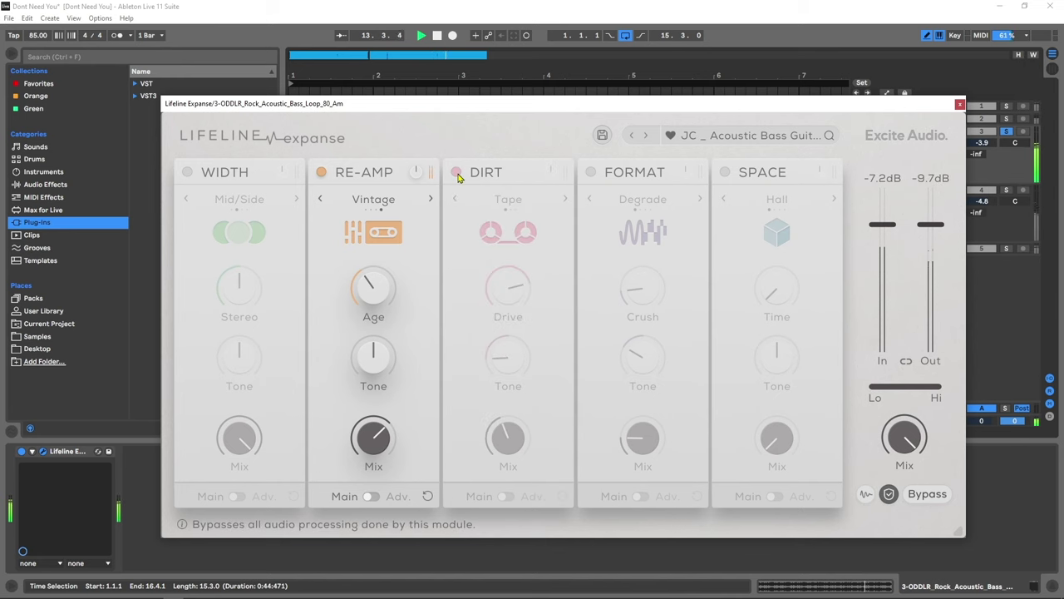
{"action": "left_click", "coordinate": [457, 173]}
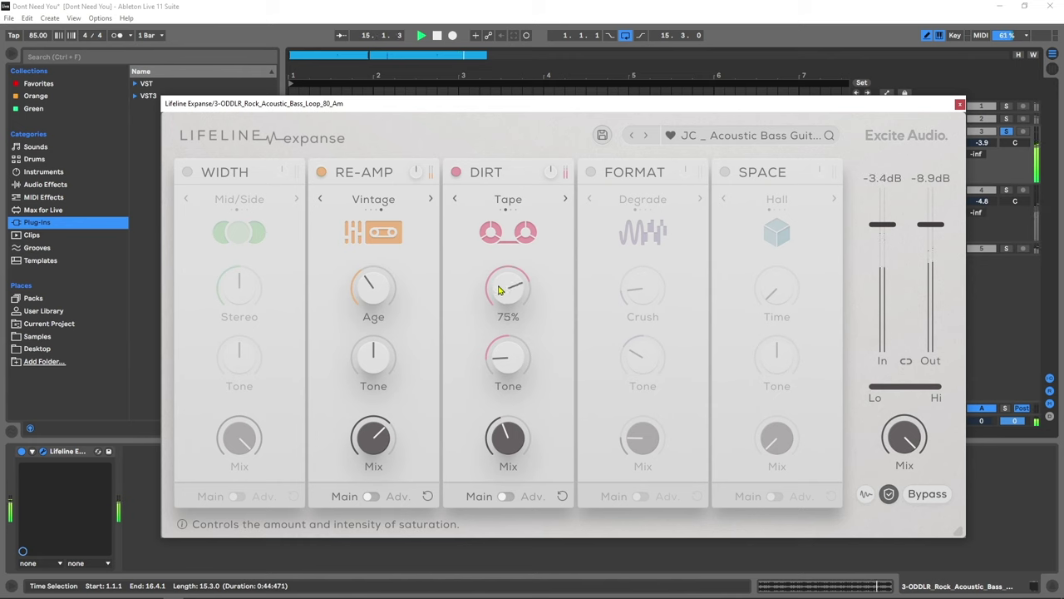
Step: Lower the overall plug-in Mix and slightly raise Dirt's output gain, comparing Dirt off and on before stopping playback
{"action": "left_click_drag", "start_coordinate": [904, 439], "coordinate": [903, 457]}
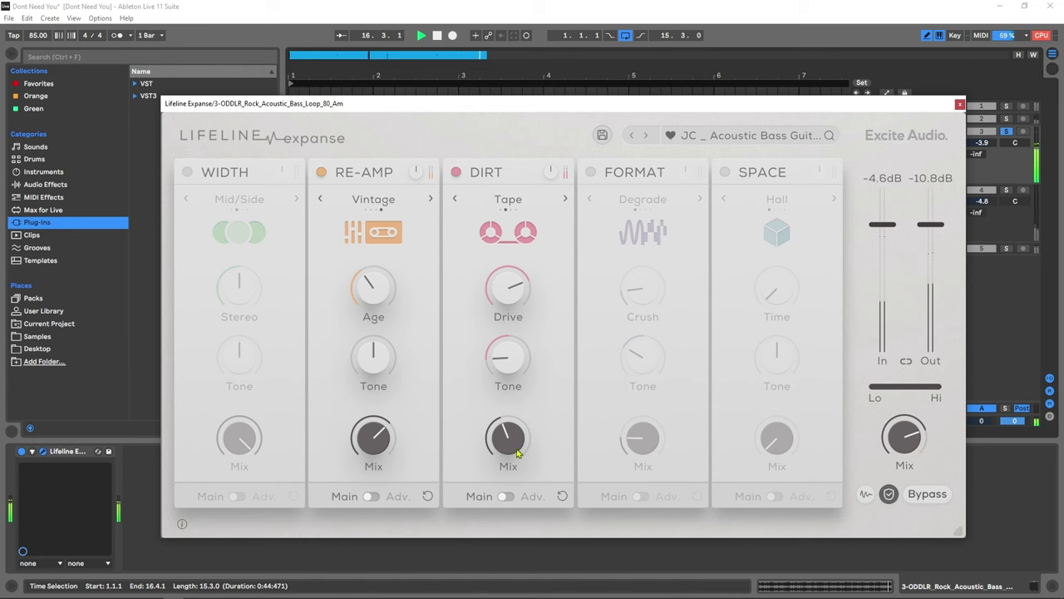
{"action": "left_click", "coordinate": [456, 172]}
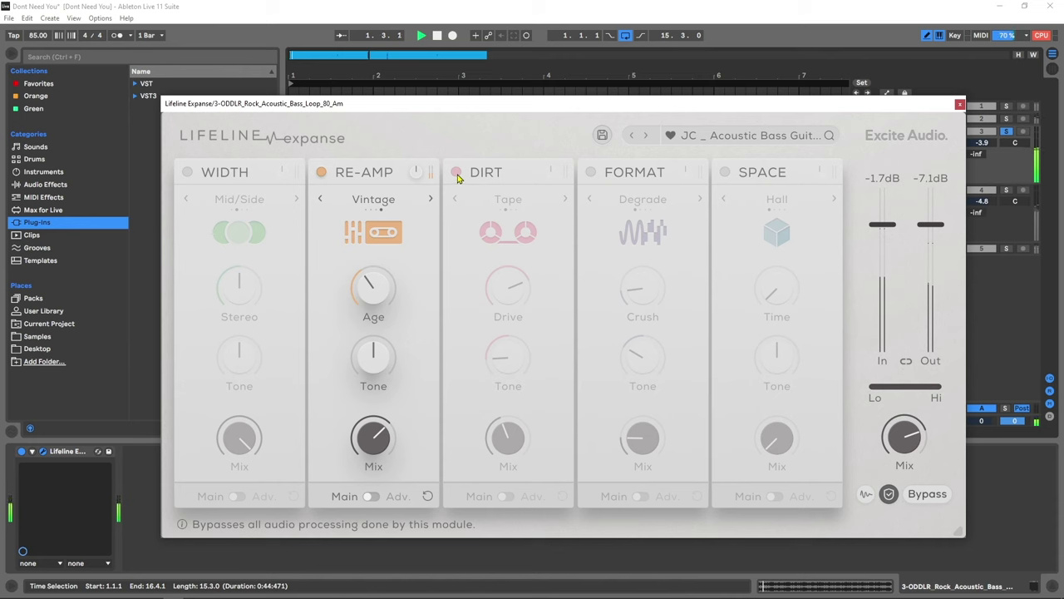
{"action": "left_click", "coordinate": [457, 175]}
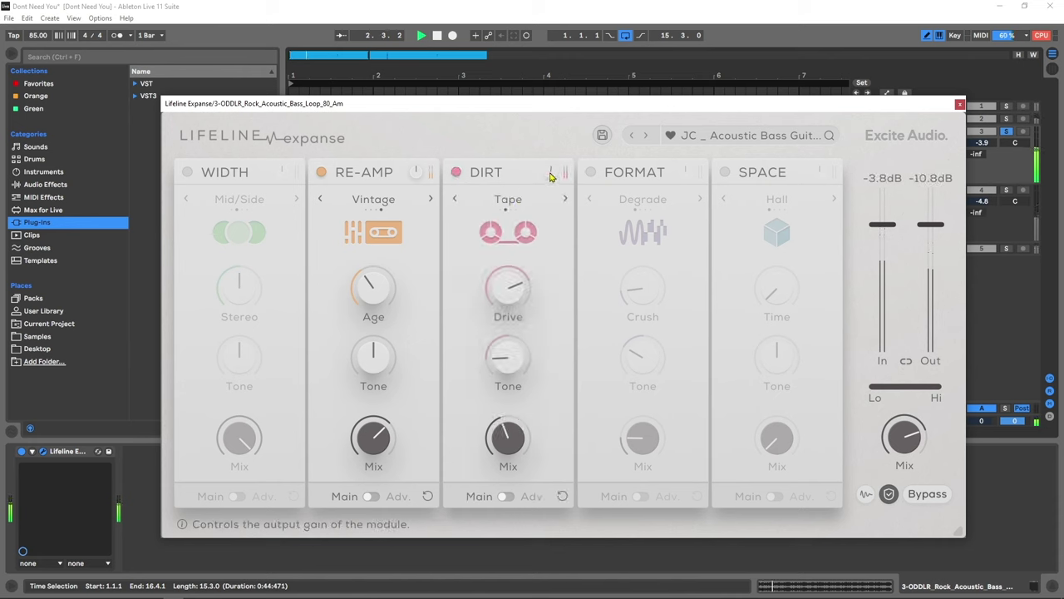
{"action": "left_click", "coordinate": [457, 172]}
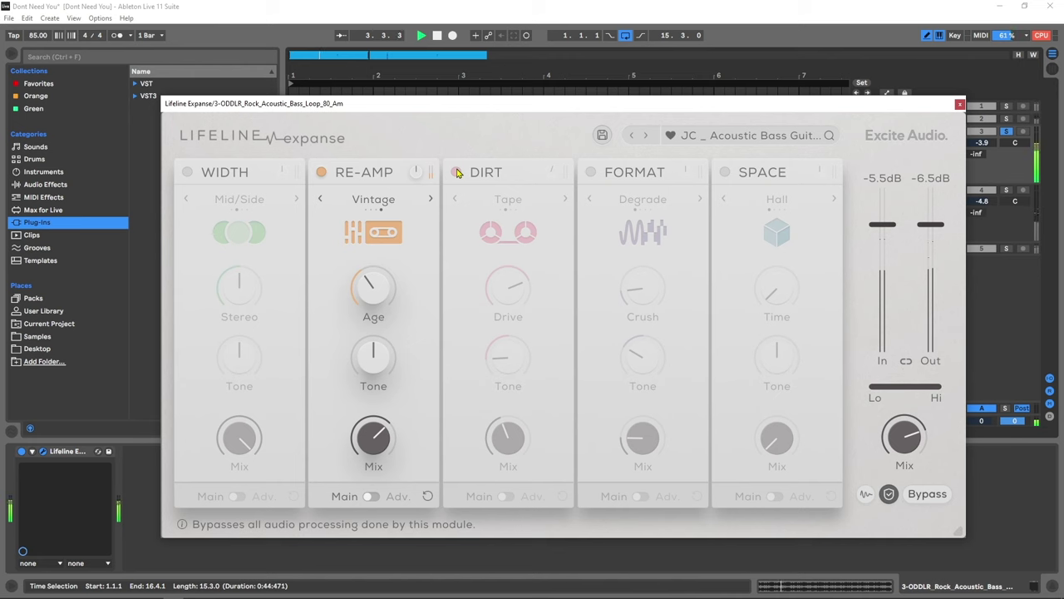
{"action": "left_click", "coordinate": [456, 172]}
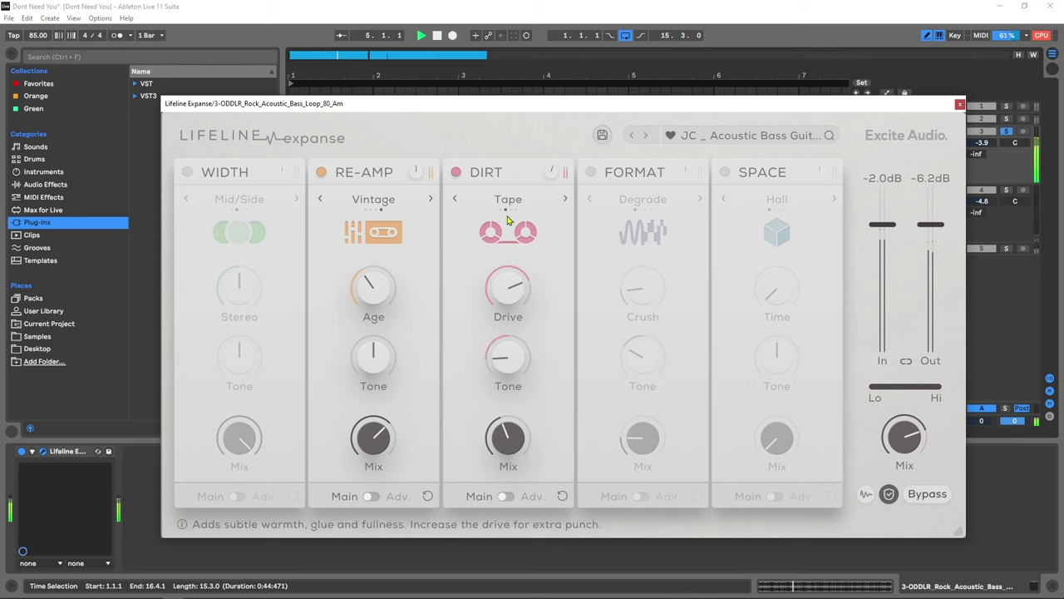
{"action": "key", "text": "space"}
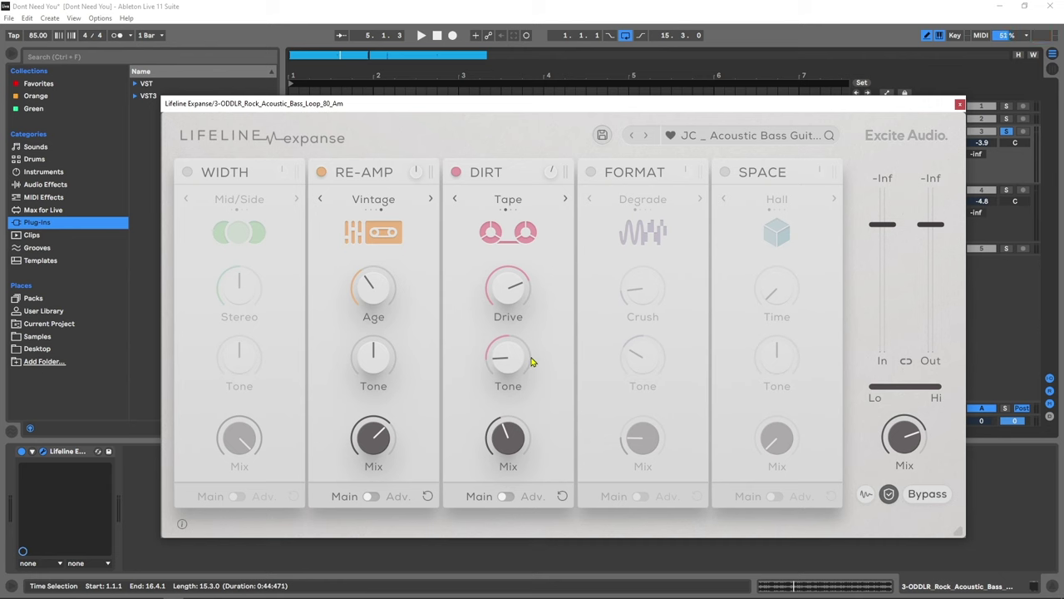
Step: In Dirt's advanced settings, try the multiband with reduced low-band Drive and a 210 Hz crossover, switch it to Gain, and disable it
{"action": "left_click", "coordinate": [508, 496]}
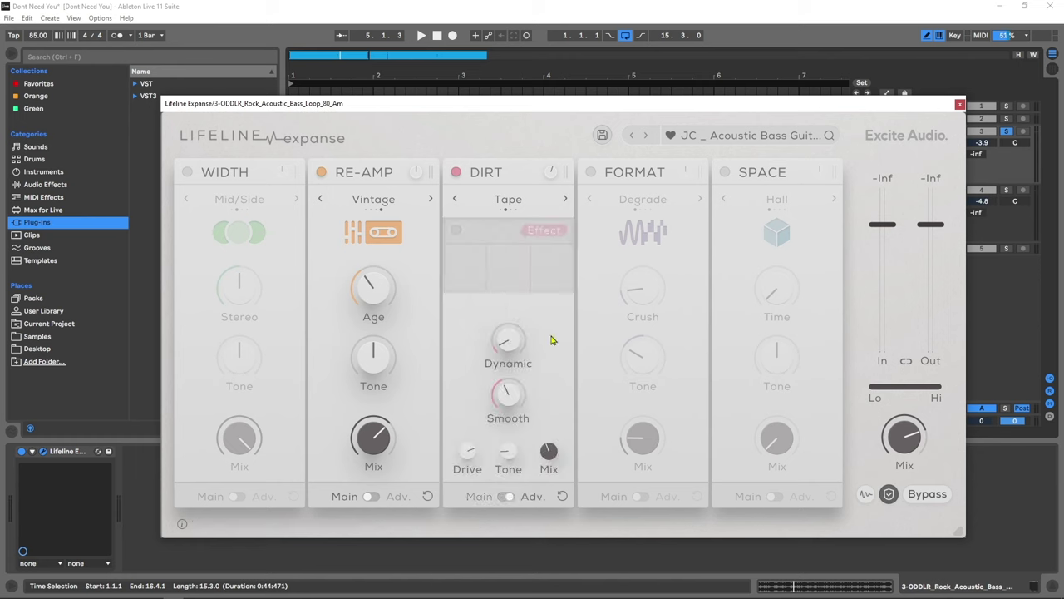
{"action": "left_click", "coordinate": [453, 232]}
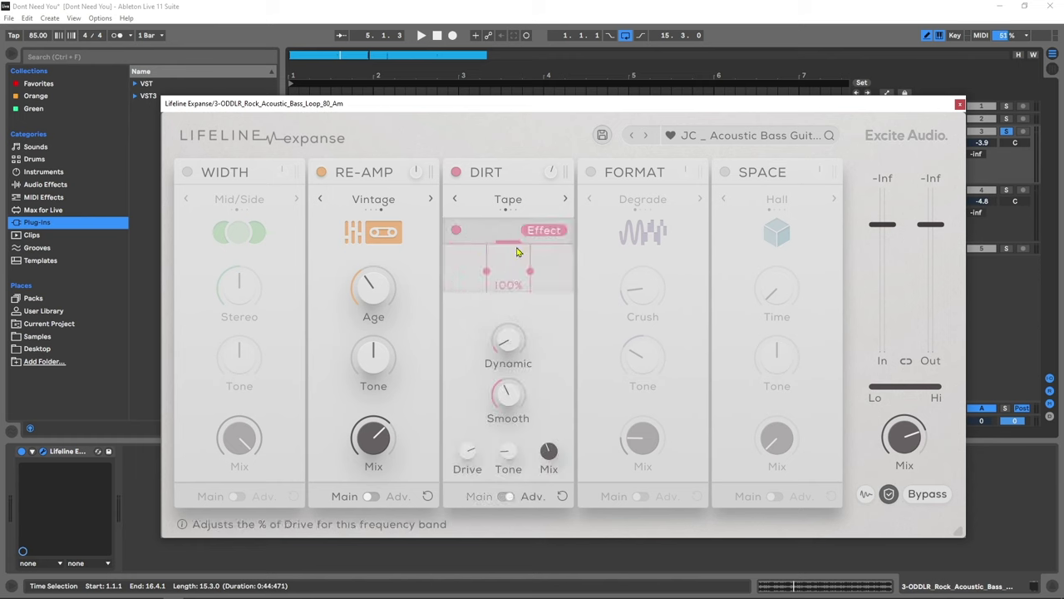
{"action": "left_click_drag", "start_coordinate": [489, 272], "coordinate": [496, 271]}
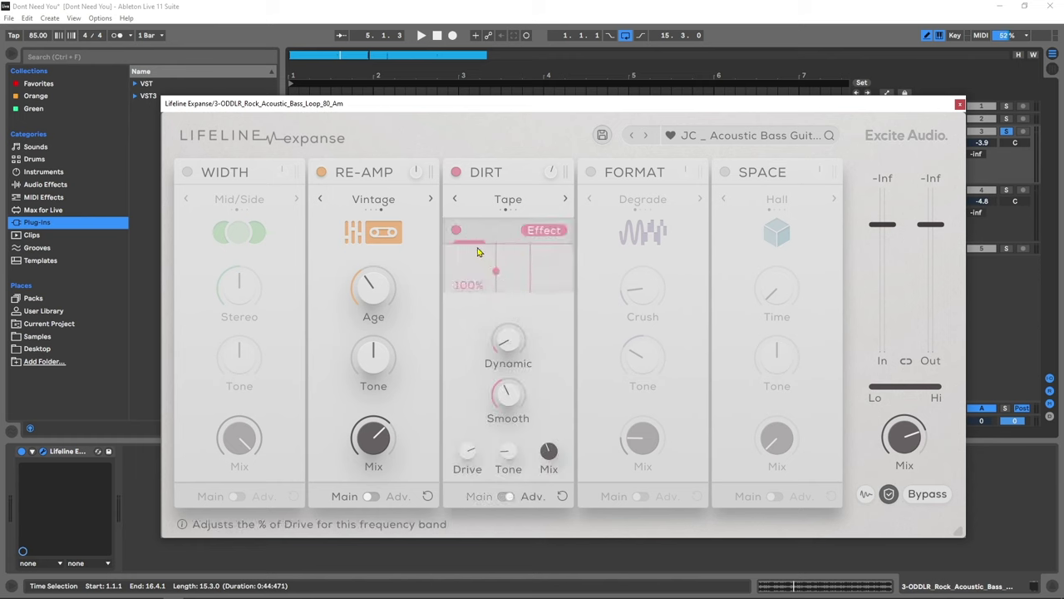
{"action": "left_click_drag", "start_coordinate": [497, 284], "coordinate": [490, 287]}
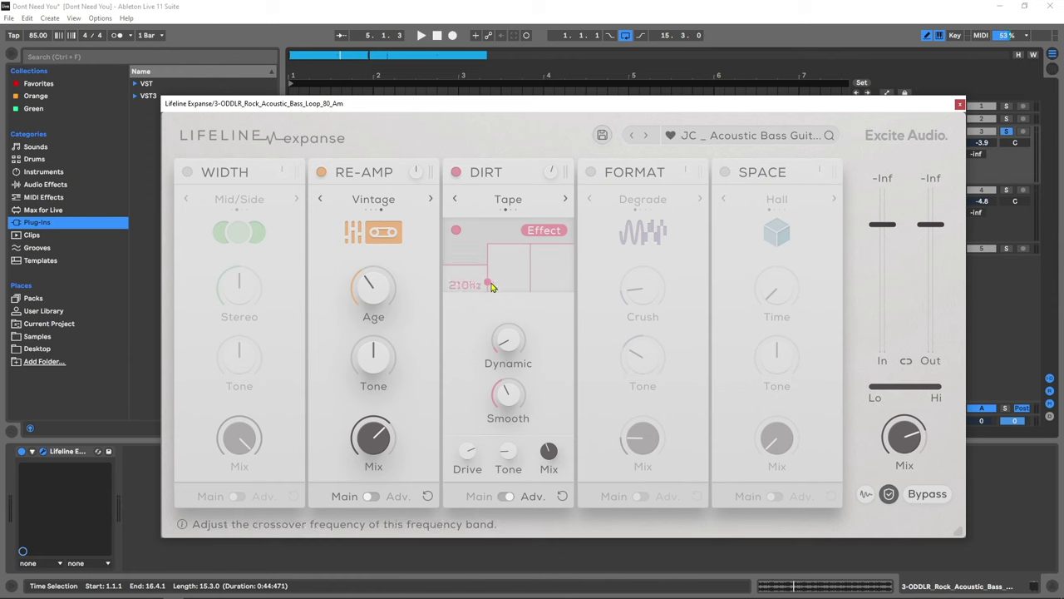
{"action": "left_click", "coordinate": [544, 230]}
{"action": "left_click", "coordinate": [455, 231]}
Step: With the bass loop playing and Dirt's Drive at maximum, try Dynamic high, near zero, and high again
{"action": "mouse_move", "coordinate": [516, 349]}
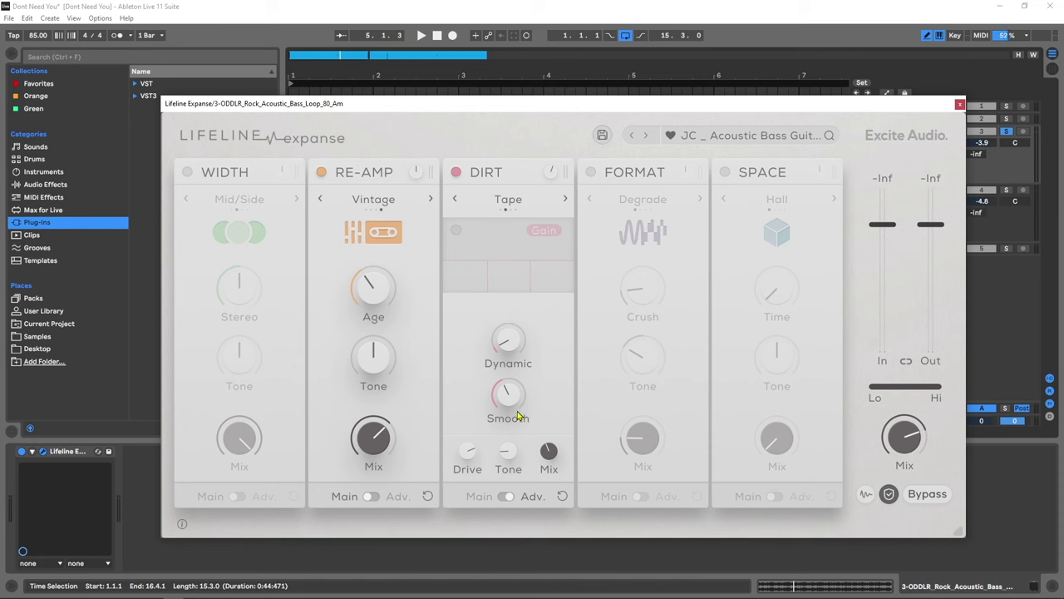
{"action": "key", "text": "space"}
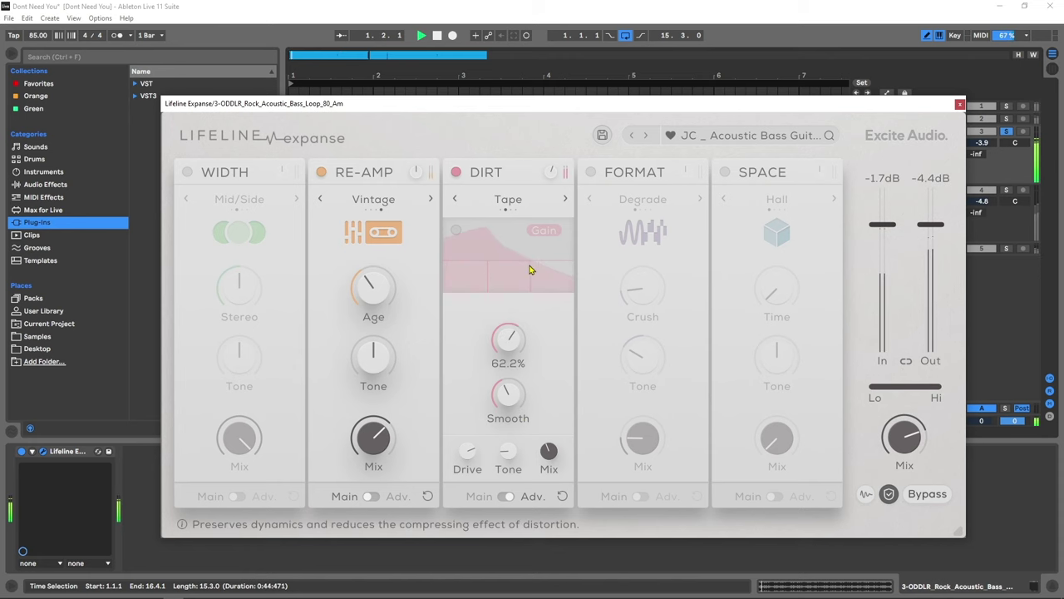
{"action": "mouse_move", "coordinate": [504, 456]}
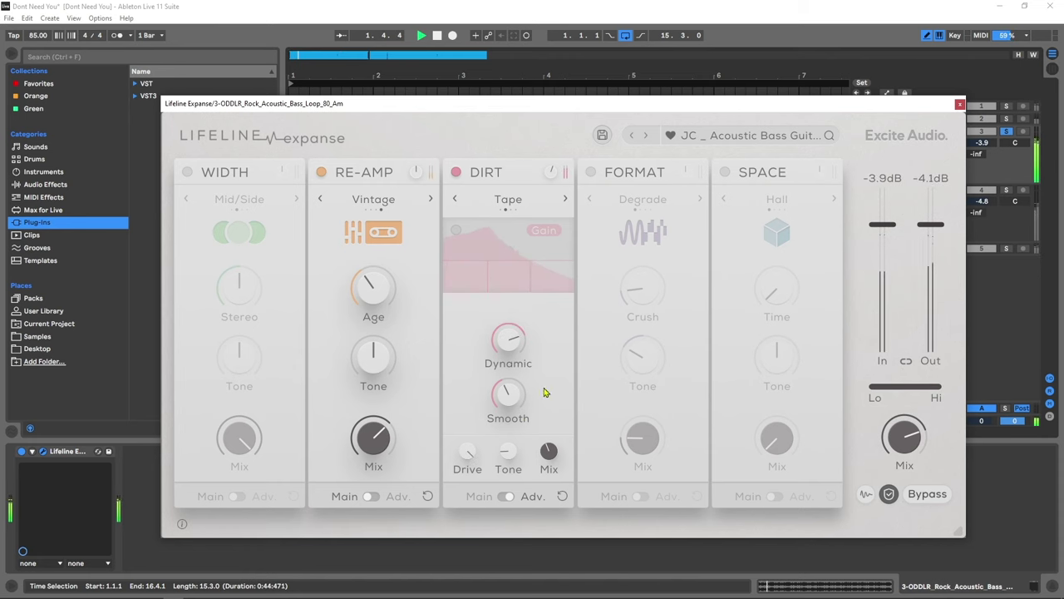
{"action": "left_click_drag", "start_coordinate": [512, 341], "coordinate": [501, 394]}
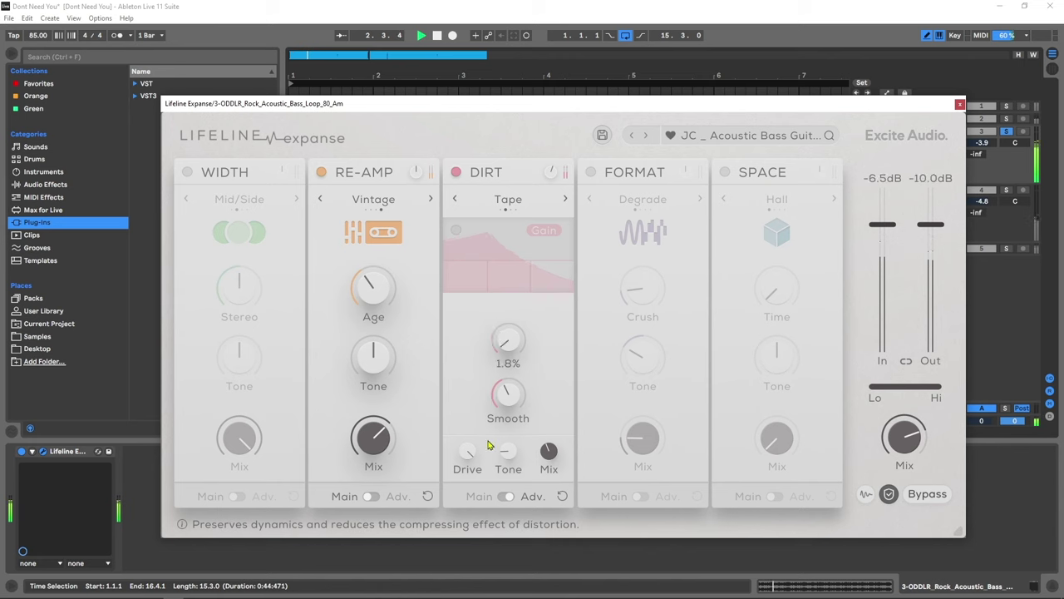
{"action": "left_click_drag", "start_coordinate": [489, 445], "coordinate": [514, 341]}
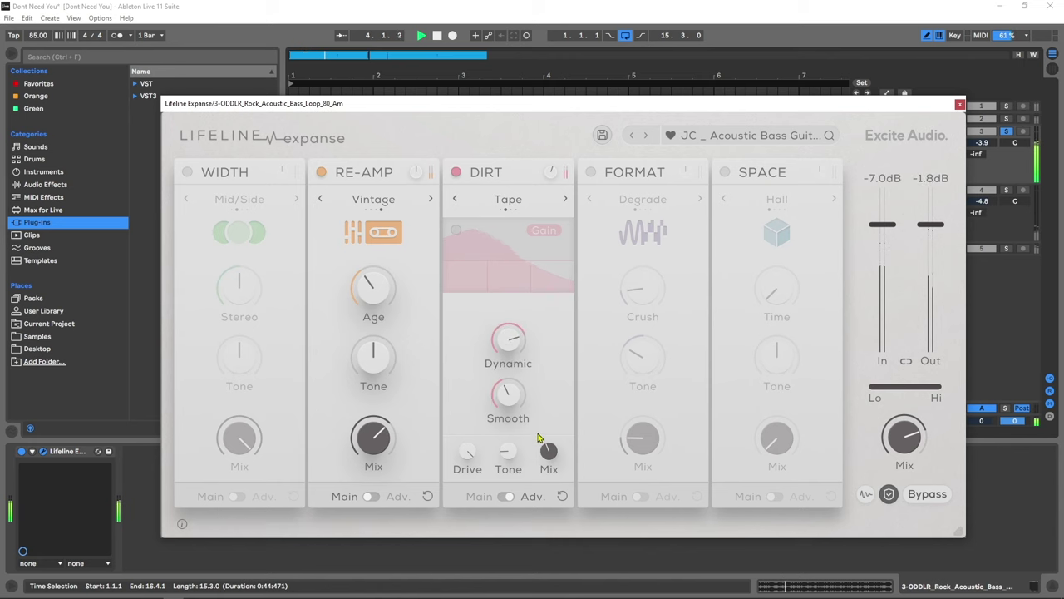
{"action": "key", "text": "space"}
Step: Raise Dirt's Mix to 80% and replay the loop with Dynamic at 0%, gradually increasing it
{"action": "mouse_move", "coordinate": [513, 340]}
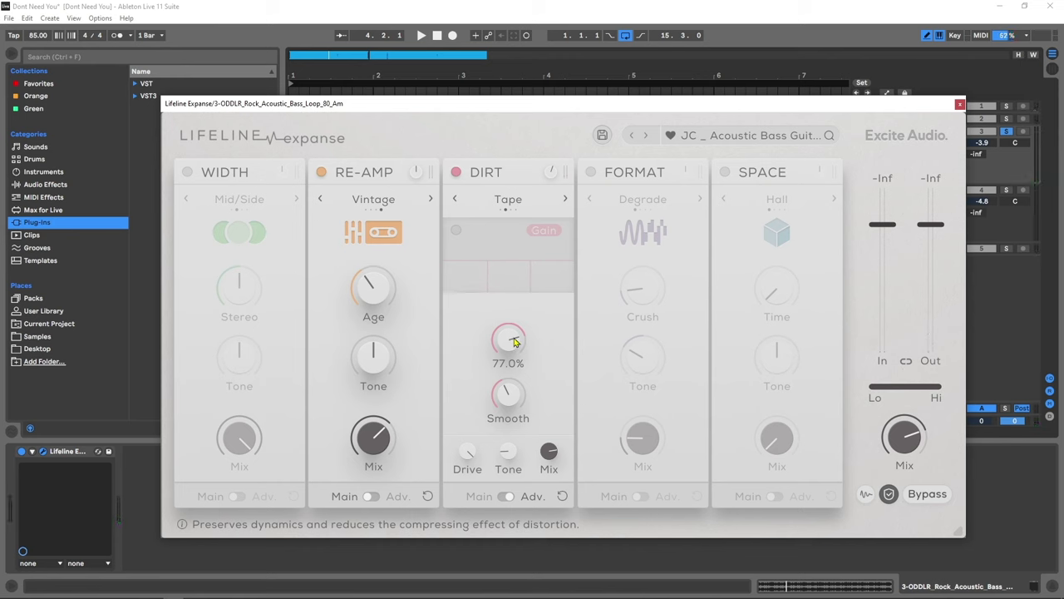
{"action": "left_click_drag", "start_coordinate": [513, 340], "coordinate": [505, 348]}
{"action": "key", "text": "space"}
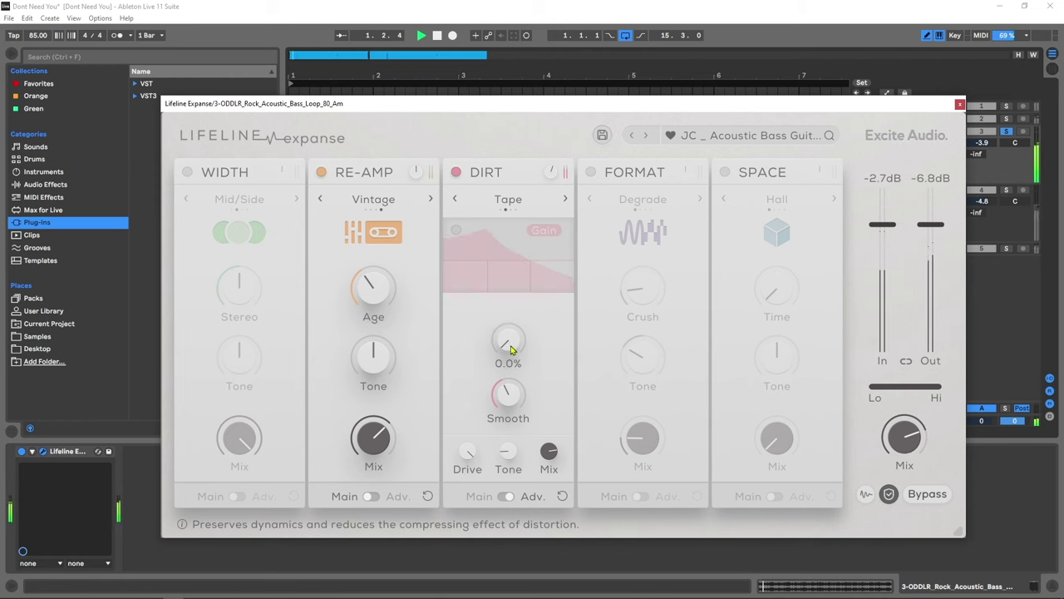
{"action": "left_click_drag", "start_coordinate": [510, 347], "coordinate": [518, 266]}
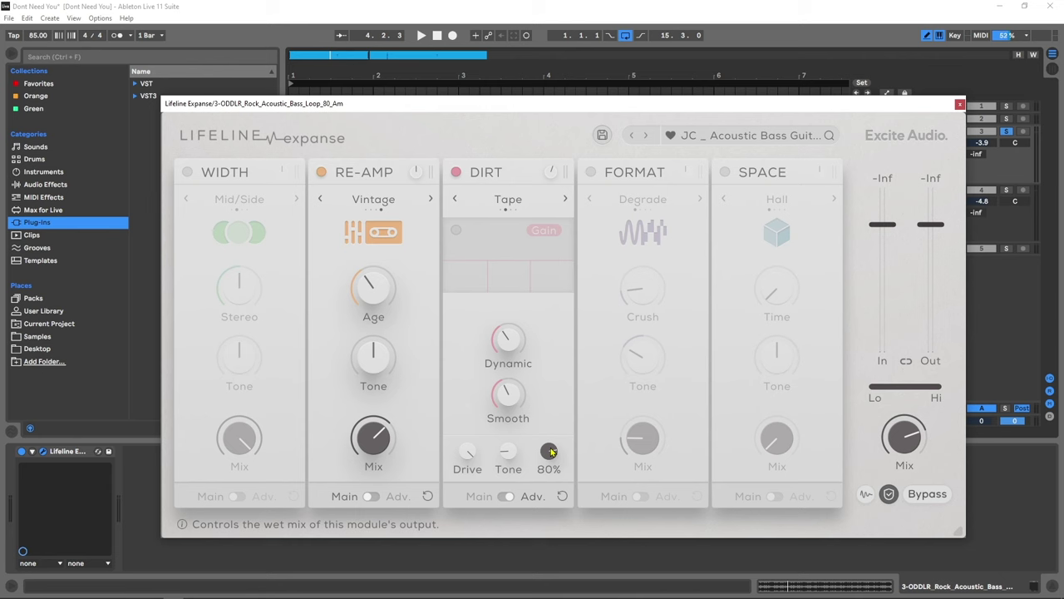
Step: Replay the bass loop, try Dirt's Smooth at 0% and at a high setting, and reduce Dynamic to below halfway
{"action": "mouse_move", "coordinate": [522, 395]}
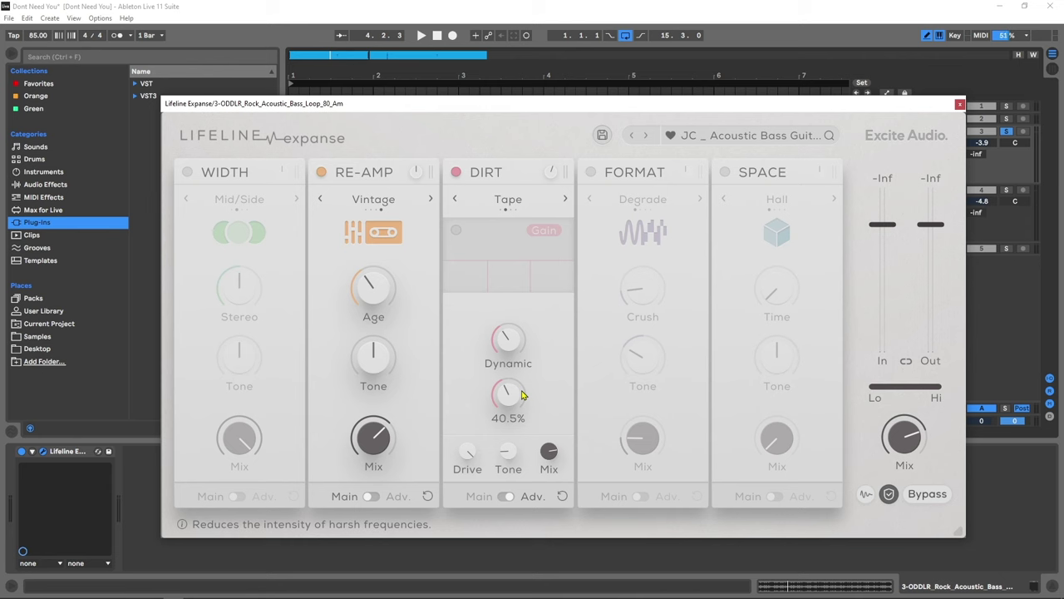
{"action": "key", "text": "space"}
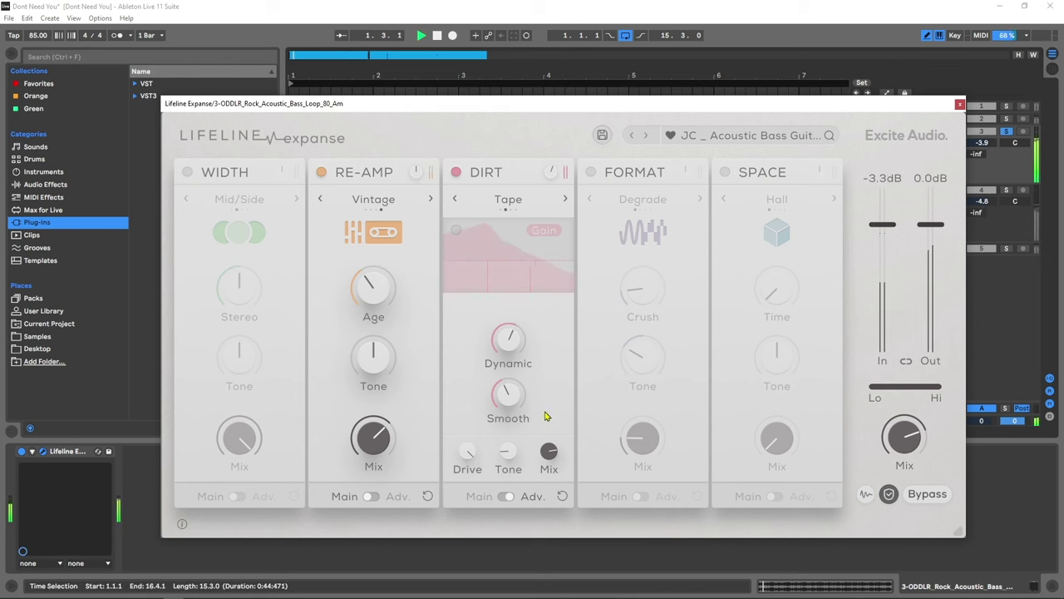
{"action": "left_click_drag", "start_coordinate": [546, 418], "coordinate": [522, 474]}
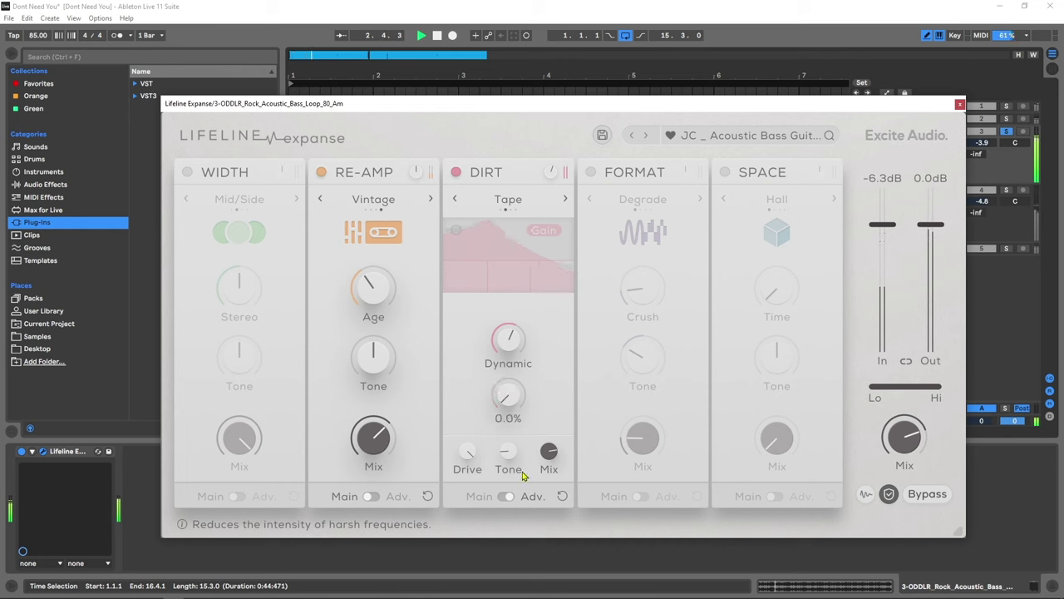
{"action": "left_click_drag", "start_coordinate": [519, 436], "coordinate": [517, 329]}
{"action": "mouse_move", "coordinate": [468, 453]}
{"action": "left_mouse_down"}
{"action": "mouse_move", "coordinate": [467, 529]}
{"action": "mouse_move", "coordinate": [467, 474]}
{"action": "left_mouse_up"}
{"action": "left_click_drag", "start_coordinate": [508, 394], "coordinate": [513, 425]}
{"action": "left_click_drag", "start_coordinate": [508, 341], "coordinate": [526, 380]}
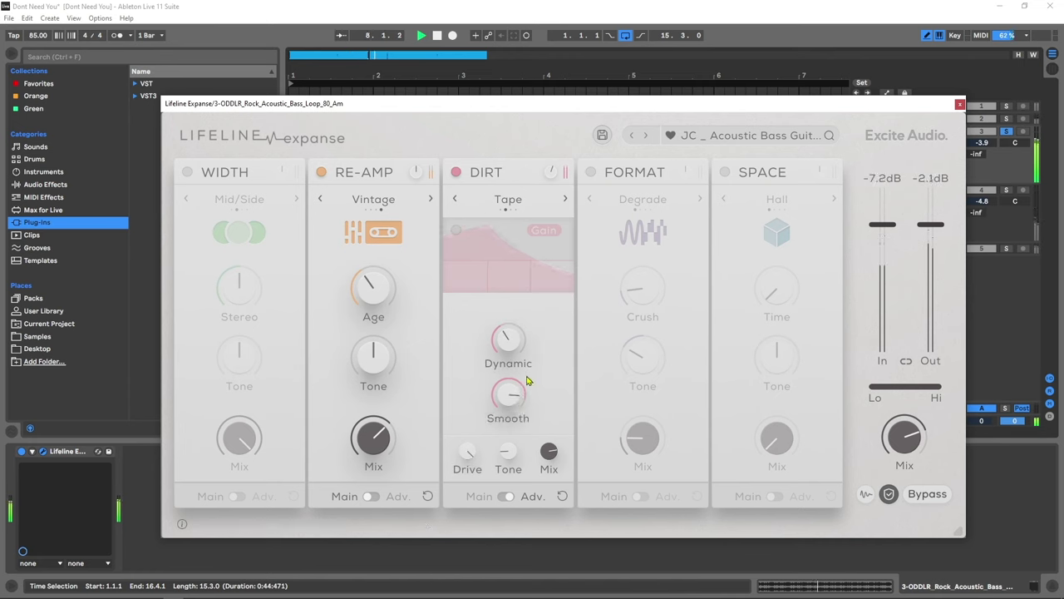
Step: Compare the bass with the Dirt module off and on, and stop playback
{"action": "left_click", "coordinate": [456, 172]}
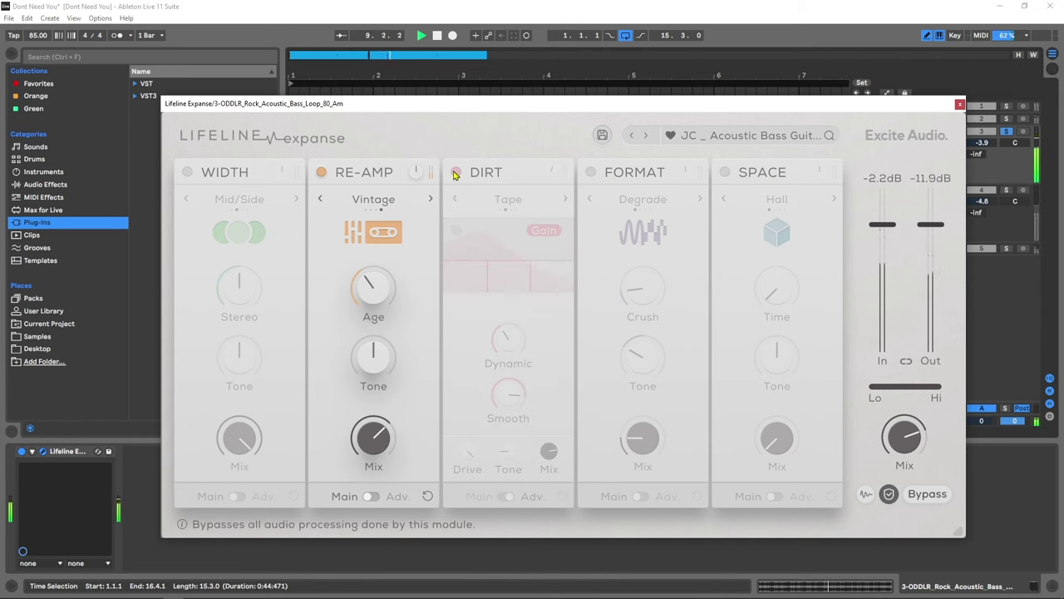
{"action": "left_click", "coordinate": [456, 172]}
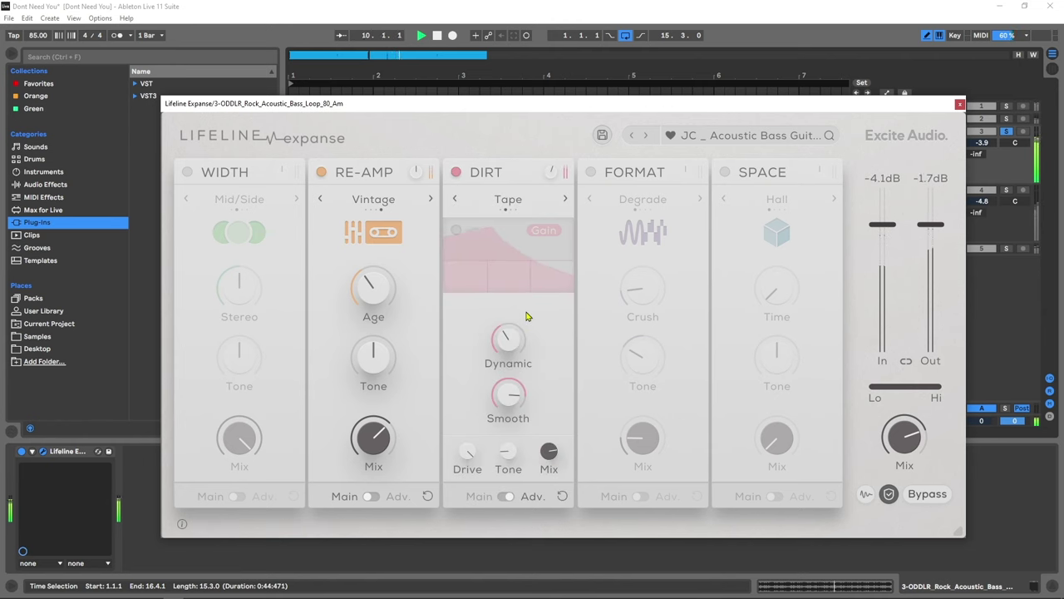
{"action": "key", "text": "space"}
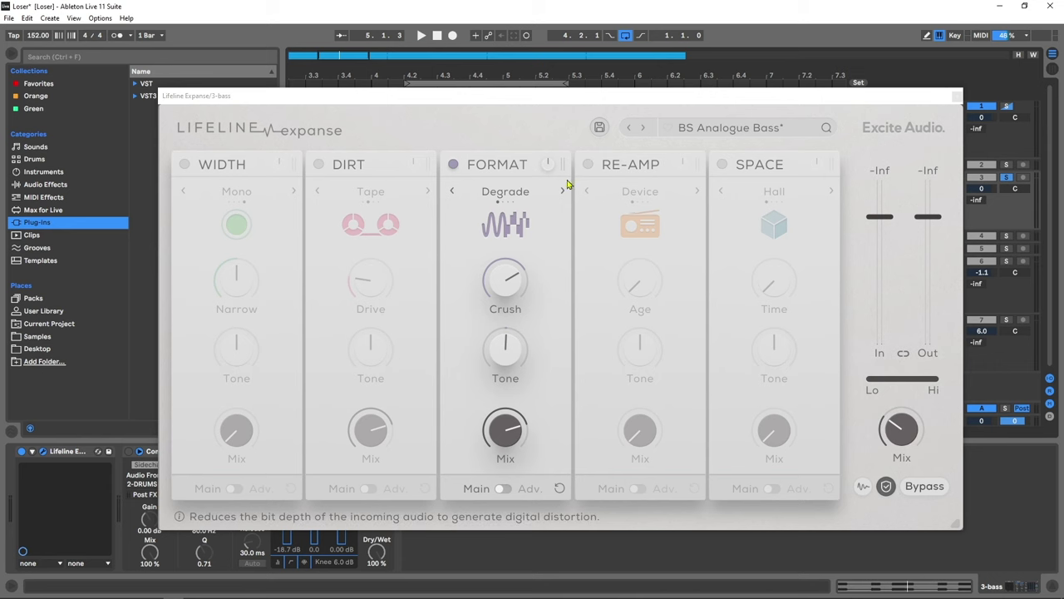
Step: Step the Format module through its Resample, Flatten and Washed modes
{"action": "left_click", "coordinate": [562, 191]}
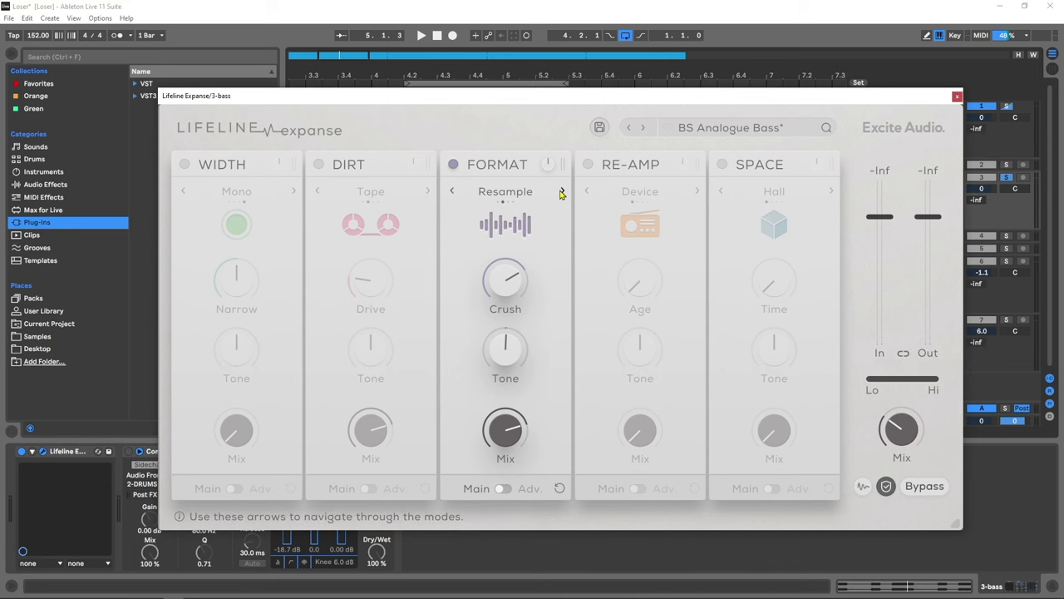
{"action": "left_click", "coordinate": [561, 191]}
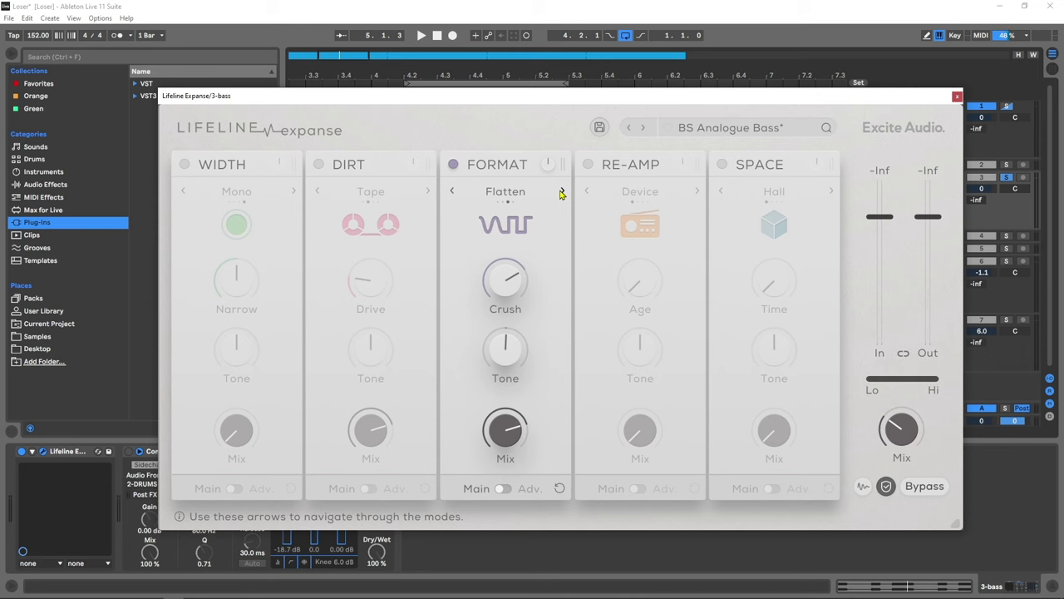
{"action": "left_click", "coordinate": [562, 191]}
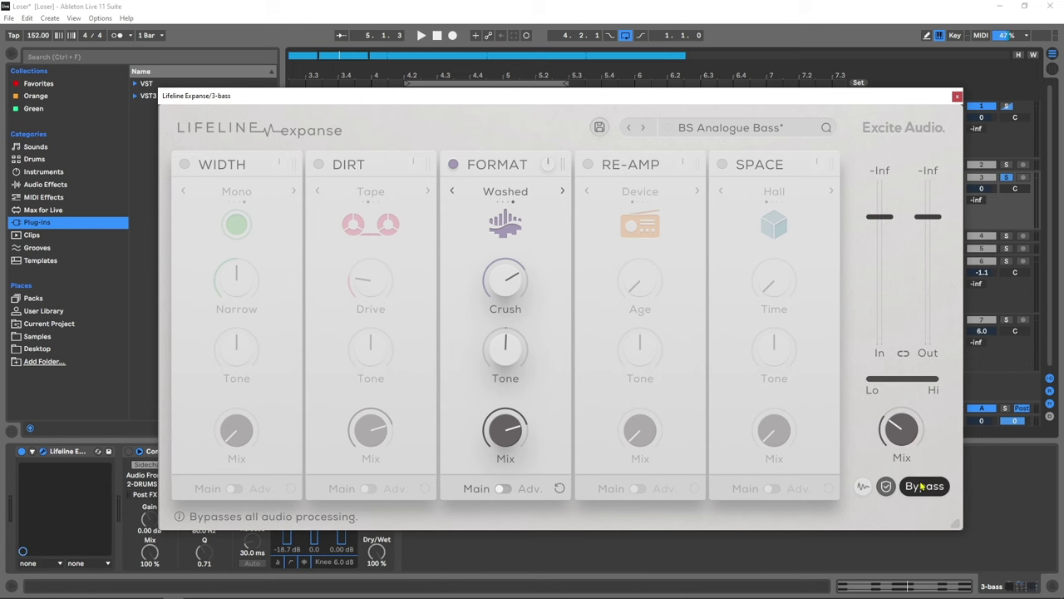
Step: Audition the bass part with the whole plug-in bypassed, re-enable processing, and return Format to Degrade mode
{"action": "key", "text": "space"}
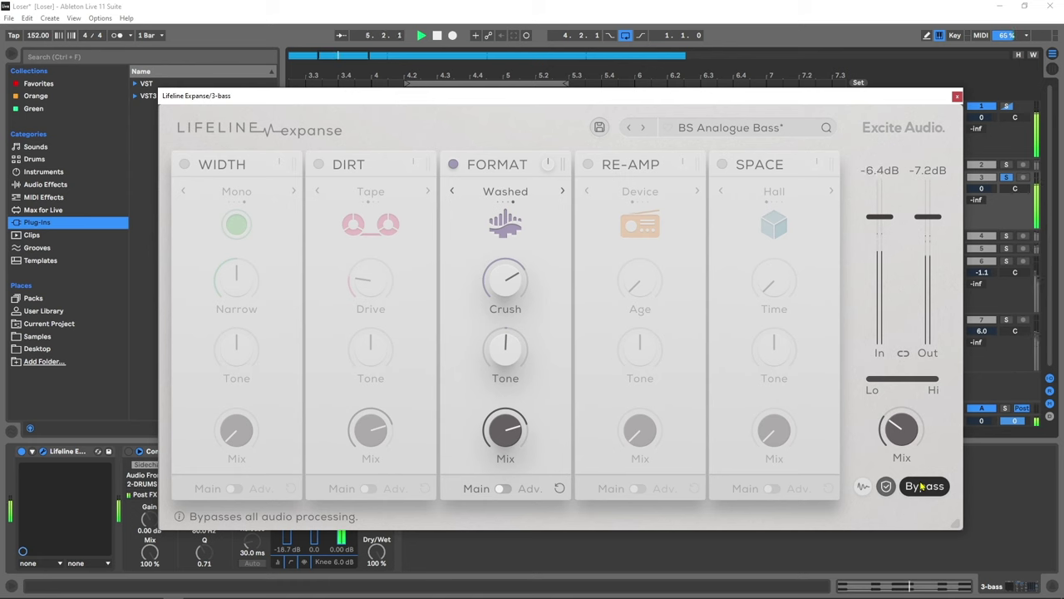
{"action": "key", "text": "space"}
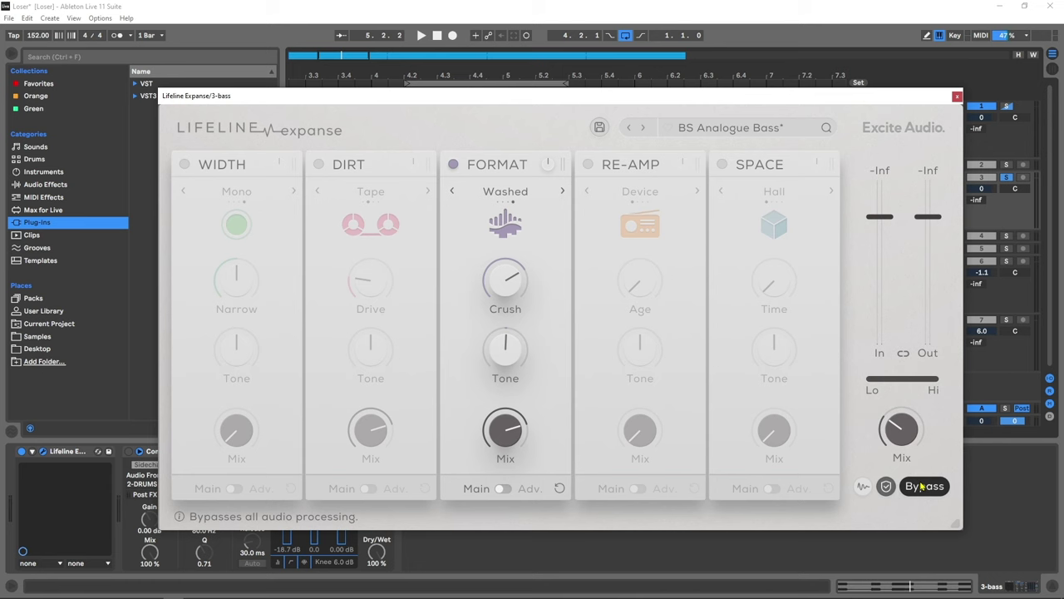
{"action": "left_click", "coordinate": [921, 487]}
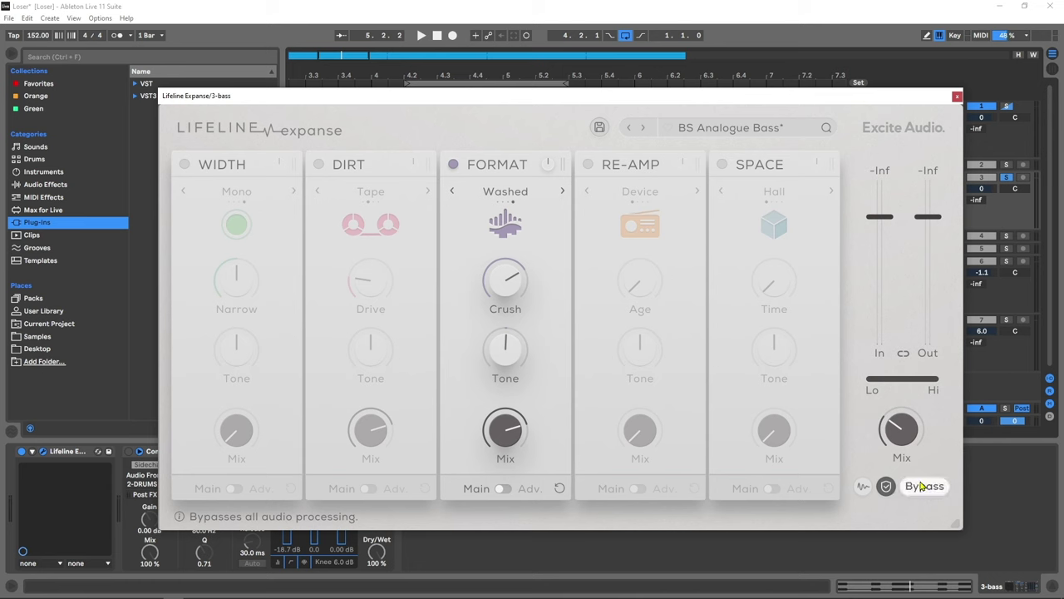
{"action": "left_click", "coordinate": [562, 191]}
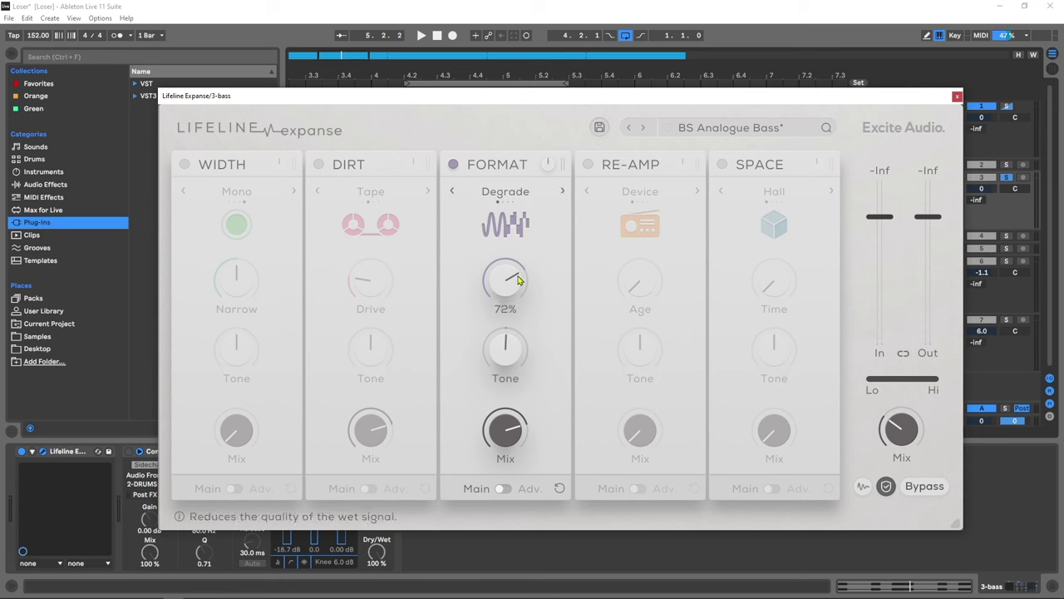
Step: Play the bass loop, sweep Format's Crush from 0% up to its maximum, and lower the module's Tone well below centre
{"action": "left_click_drag", "start_coordinate": [509, 279], "coordinate": [494, 384]}
{"action": "key", "text": "space"}
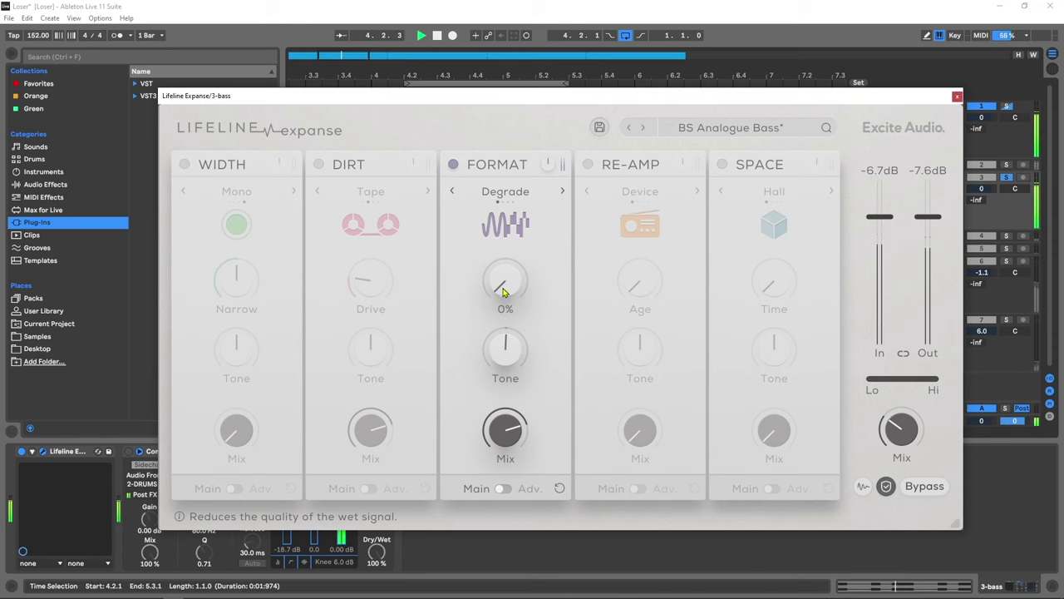
{"action": "left_click_drag", "start_coordinate": [502, 289], "coordinate": [492, 197]}
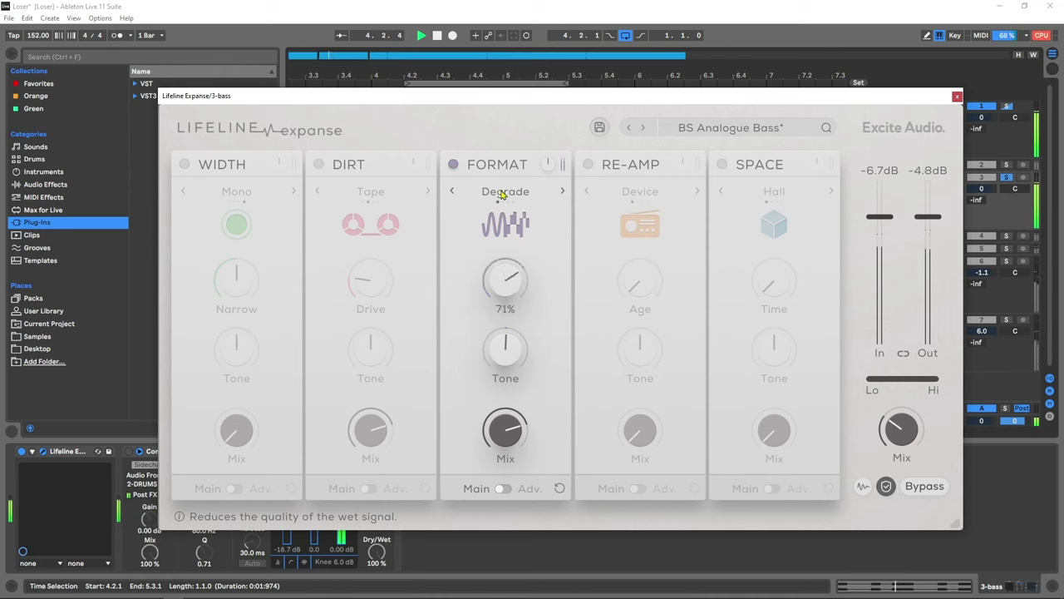
{"action": "left_click_drag", "start_coordinate": [509, 282], "coordinate": [515, 277]}
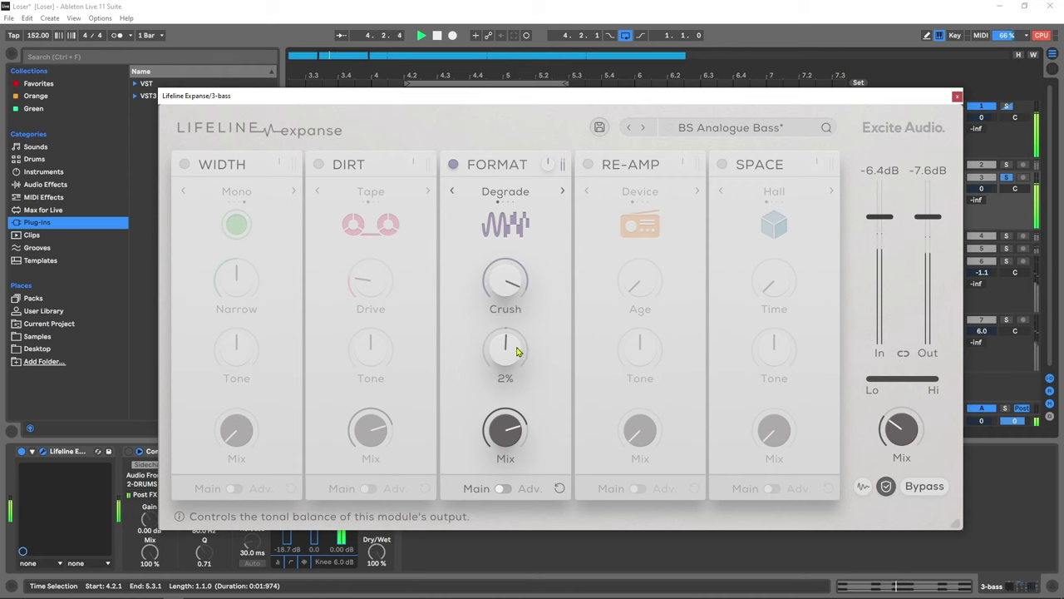
{"action": "left_click_drag", "start_coordinate": [519, 348], "coordinate": [519, 363]}
{"action": "mouse_move", "coordinate": [521, 353]}
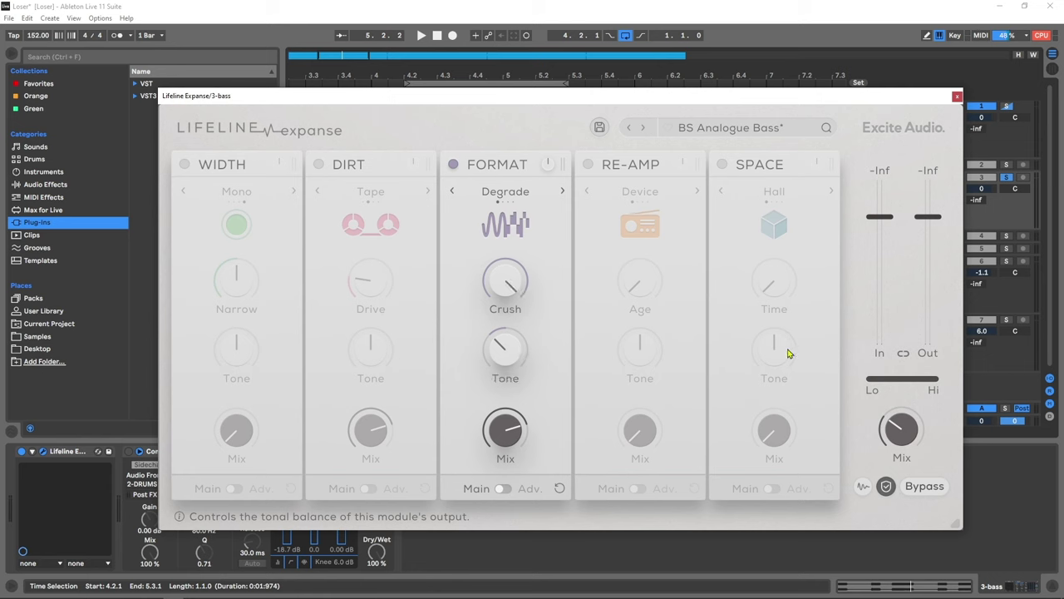
Step: Raise the plug-in's overall Mix well above halfway and increase the Format module's Mix
{"action": "mouse_move", "coordinate": [906, 433]}
{"action": "left_click_drag", "start_coordinate": [906, 432], "coordinate": [918, 381]}
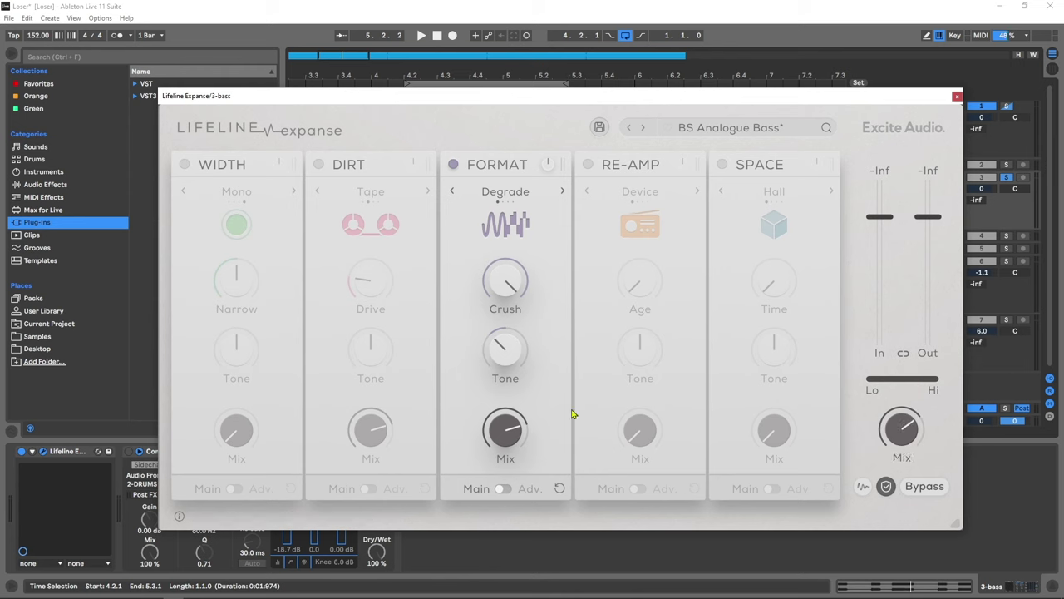
{"action": "mouse_move", "coordinate": [510, 430]}
{"action": "left_click_drag", "start_coordinate": [510, 430], "coordinate": [511, 413]}
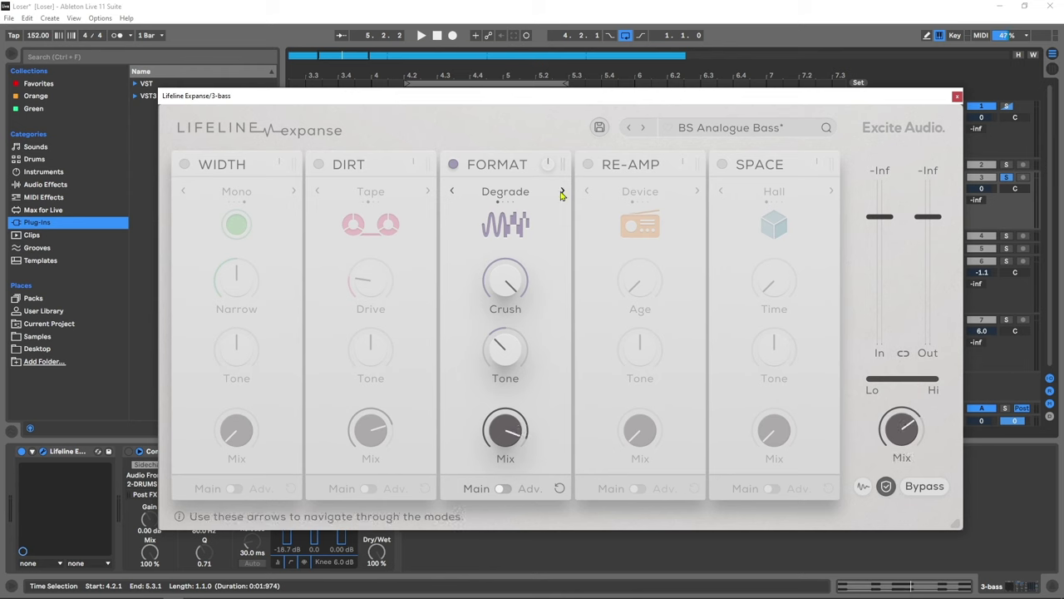
Step: Play the bass loop and audition Format's Degrade, Resample, Flatten and Washed modes, and stop playback
{"action": "key", "text": "space"}
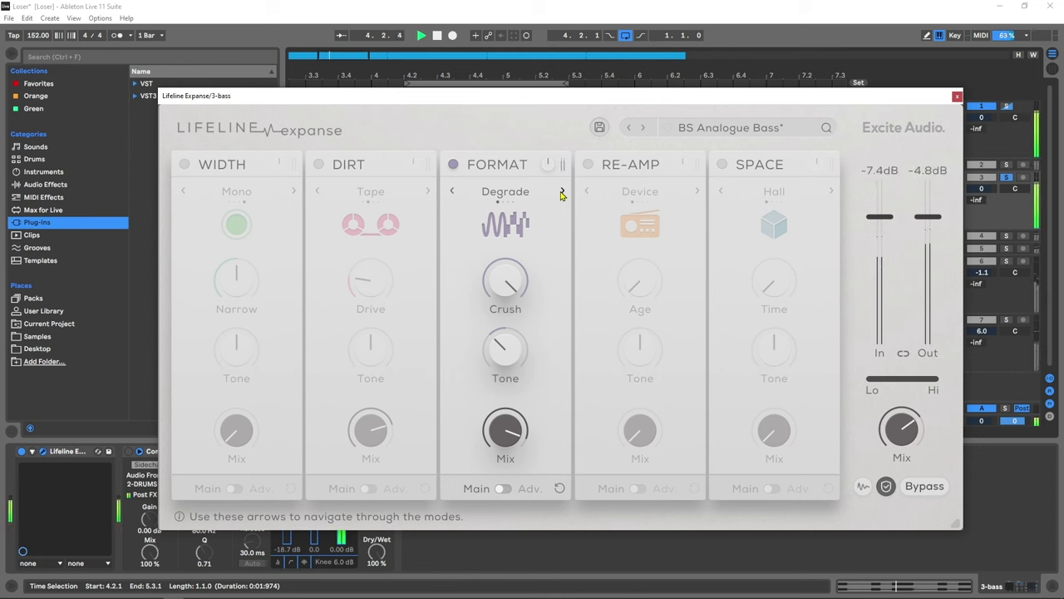
{"action": "left_click", "coordinate": [561, 193]}
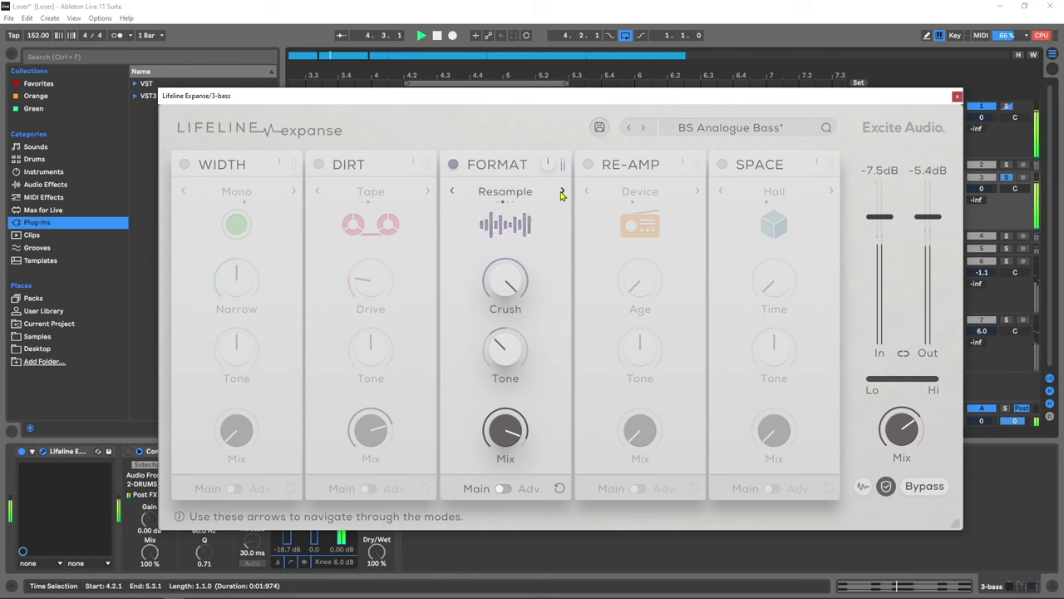
{"action": "left_click", "coordinate": [561, 193]}
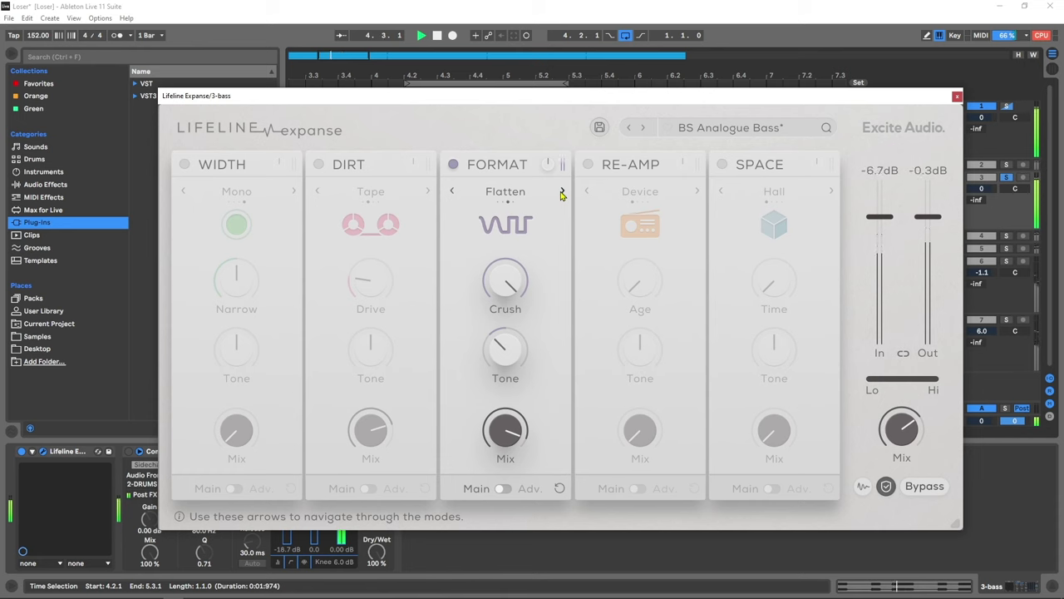
{"action": "left_click", "coordinate": [561, 193]}
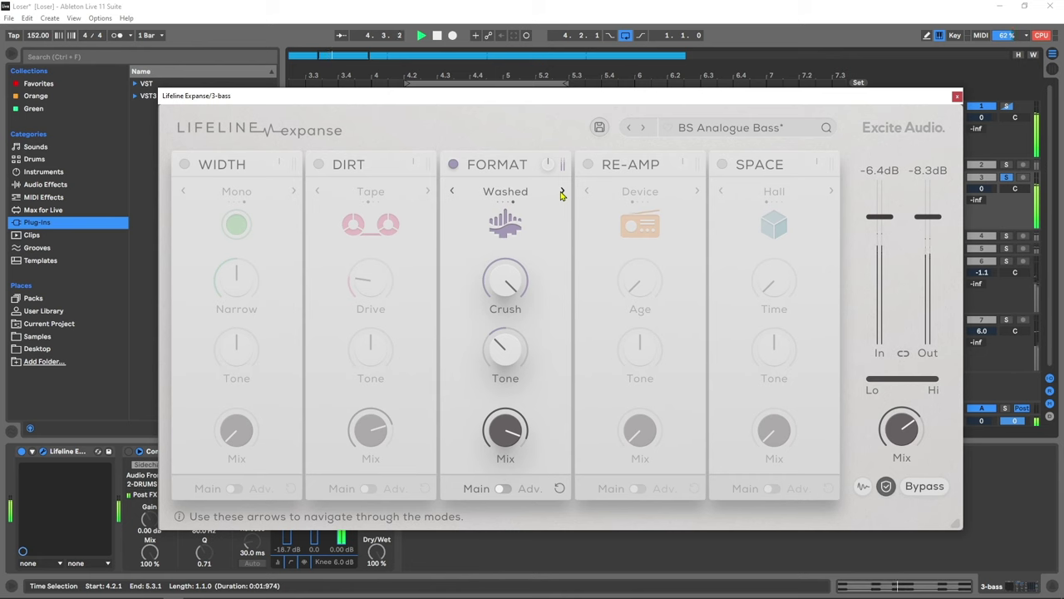
{"action": "key", "text": "space"}
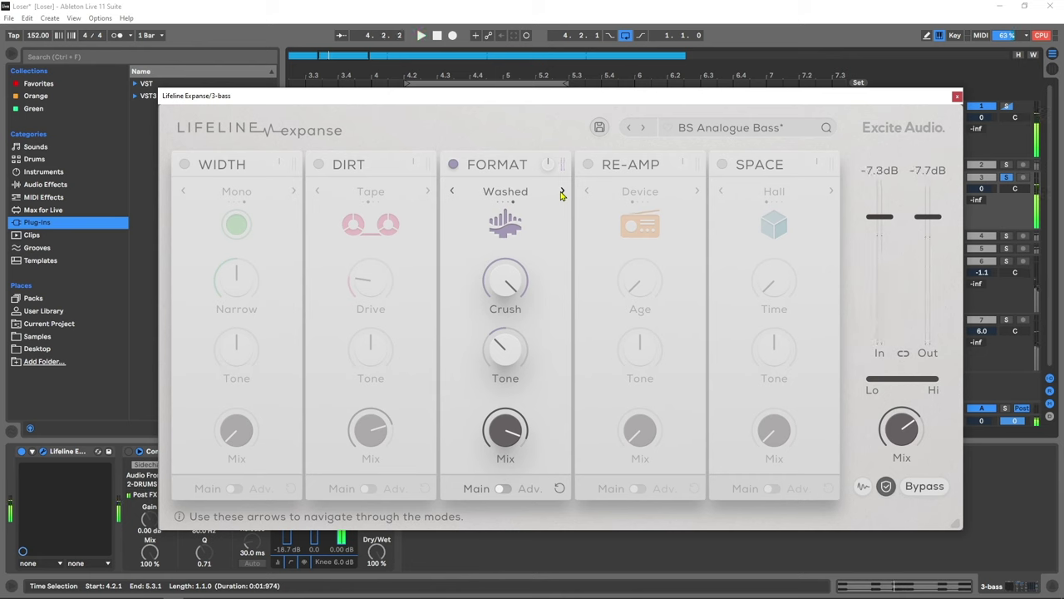
Step: Show Format's advanced page, try its multiband control in Effect and Gain views, and switch the multiband off again
{"action": "left_click", "coordinate": [507, 489]}
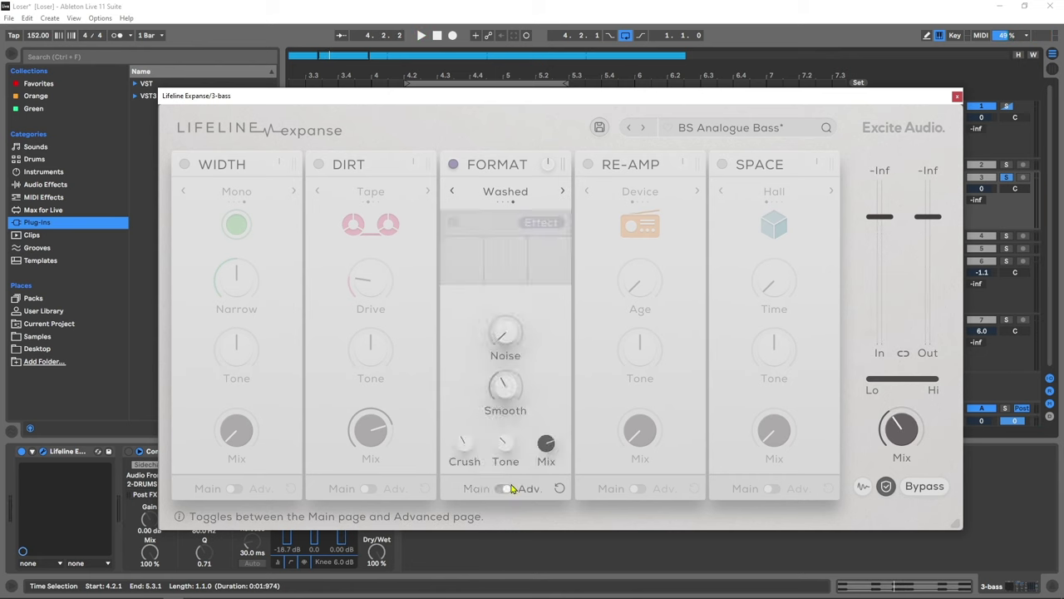
{"action": "left_click", "coordinate": [455, 225]}
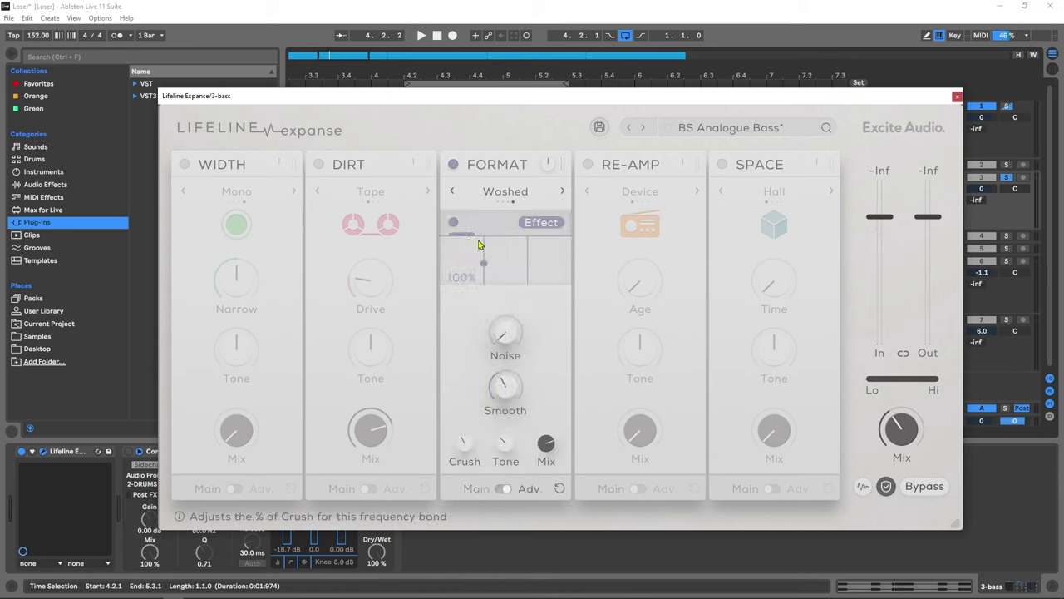
{"action": "left_click", "coordinate": [536, 226]}
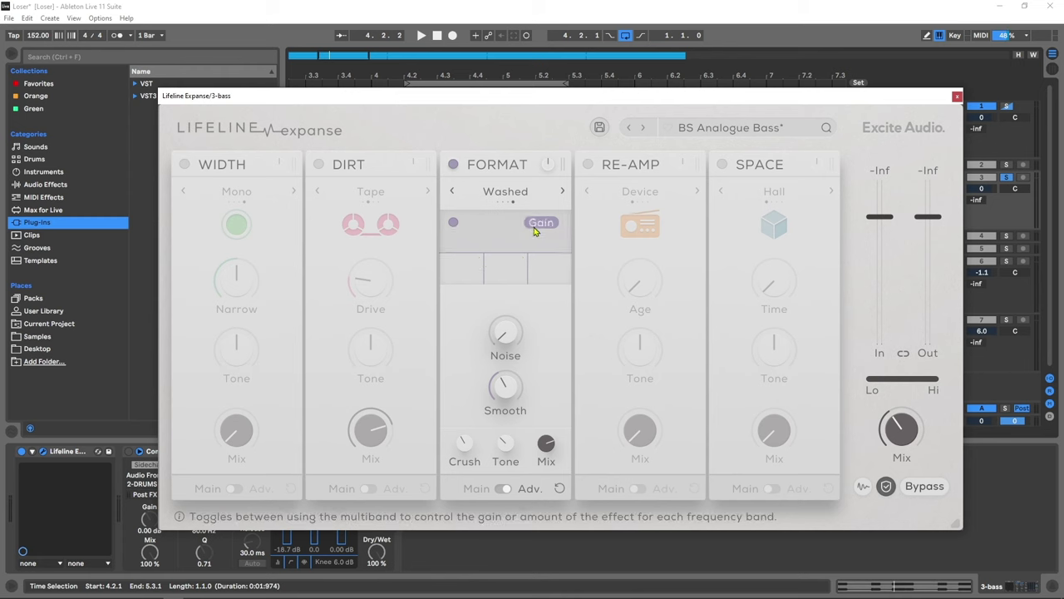
{"action": "left_click", "coordinate": [538, 224]}
{"action": "left_click", "coordinate": [453, 223]}
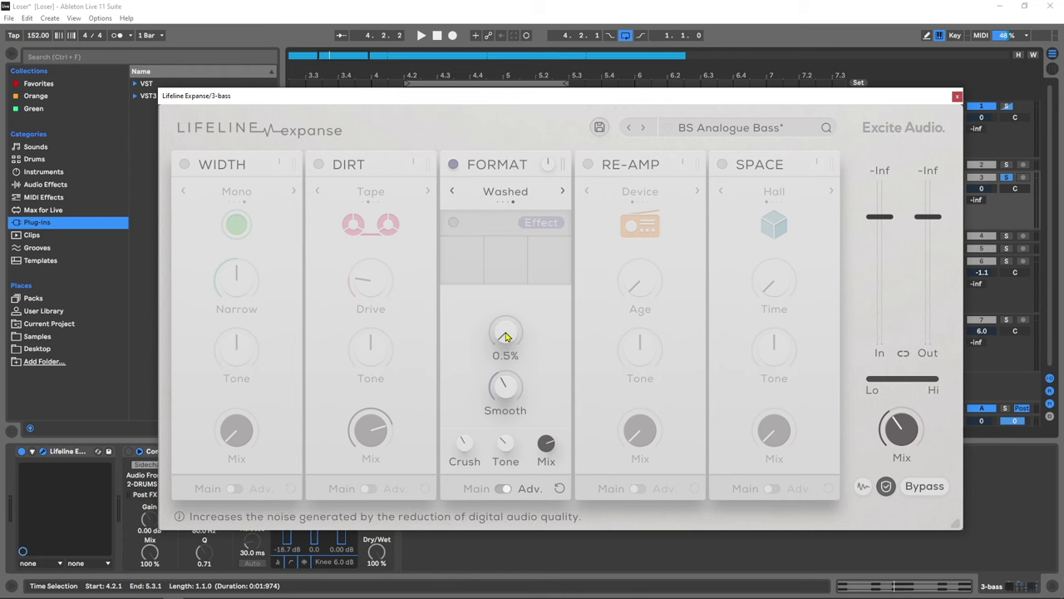
Step: Play the bass with Format's Noise raised high in Washed mode, switch to Degrade, and vary the Noise amount
{"action": "key", "text": "space"}
{"action": "left_click_drag", "start_coordinate": [506, 336], "coordinate": [538, 223]}
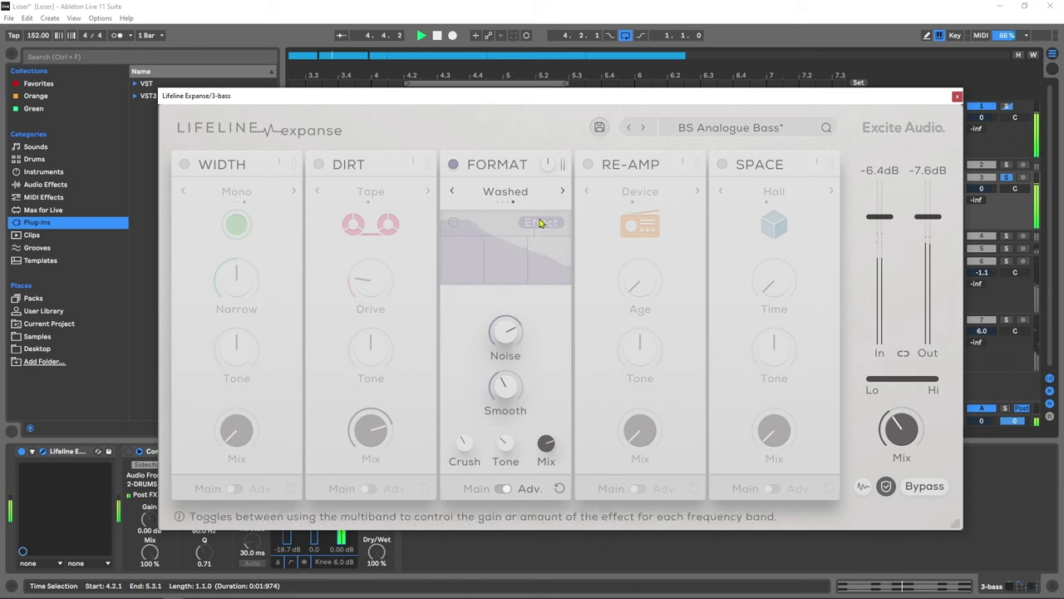
{"action": "left_click", "coordinate": [562, 191]}
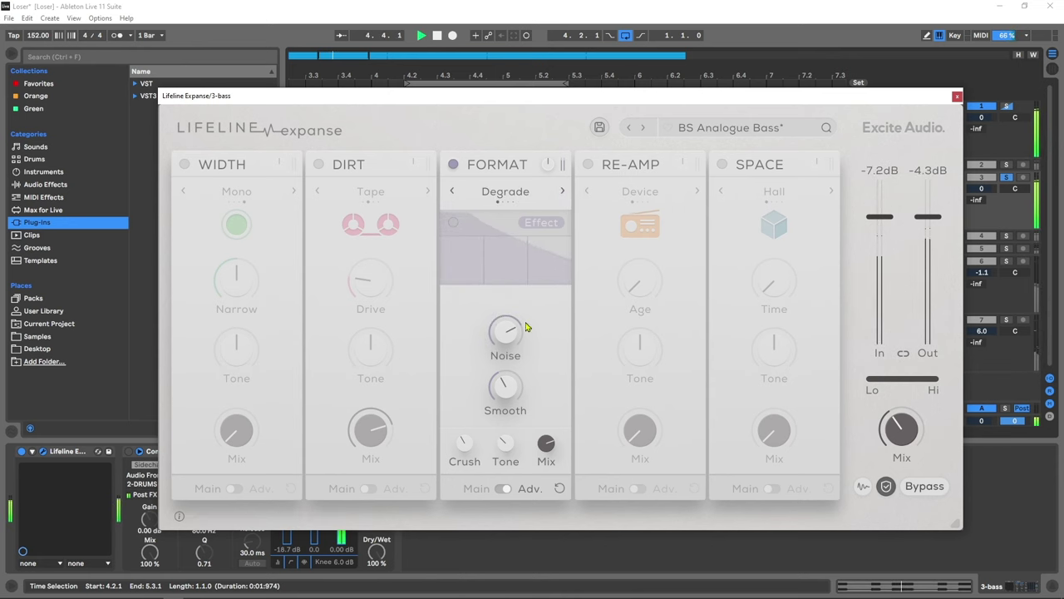
{"action": "mouse_move", "coordinate": [511, 331]}
{"action": "left_mouse_down"}
{"action": "mouse_move", "coordinate": [500, 359]}
{"action": "mouse_move", "coordinate": [503, 344]}
{"action": "left_mouse_up"}
Step: Audition Format's Noise in Resample and Flatten modes, vary its amount, and return the module to Degrade
{"action": "left_click", "coordinate": [562, 190]}
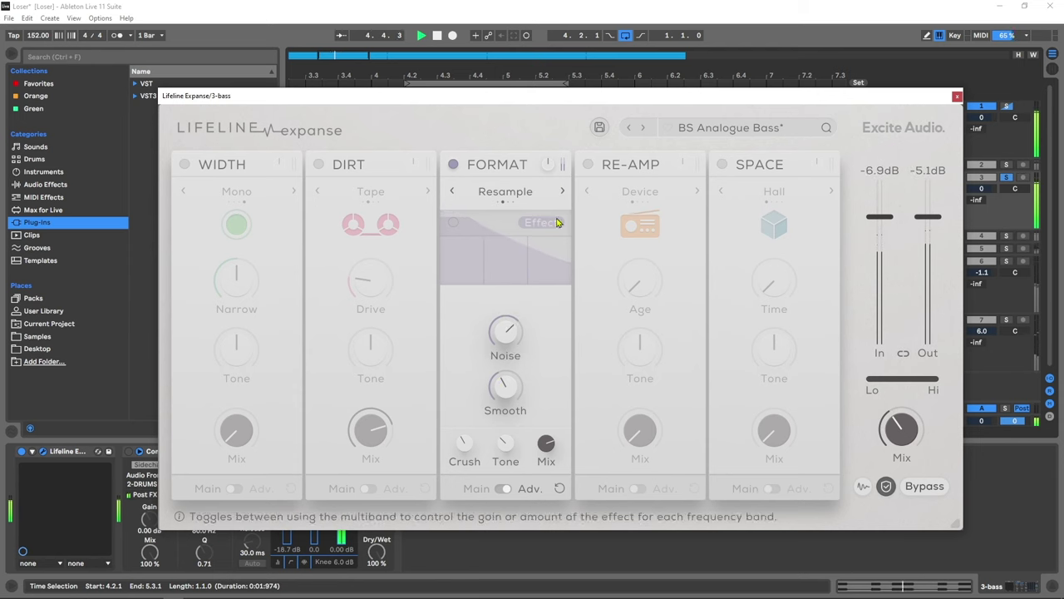
{"action": "left_click", "coordinate": [562, 191]}
{"action": "left_click_drag", "start_coordinate": [527, 331], "coordinate": [509, 343]}
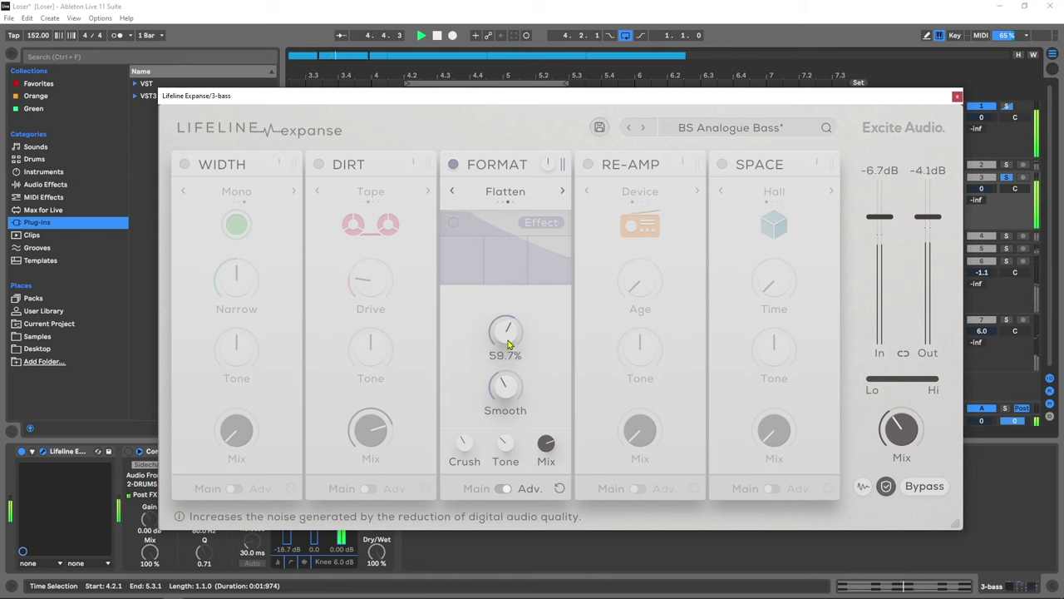
{"action": "left_click", "coordinate": [562, 191]}
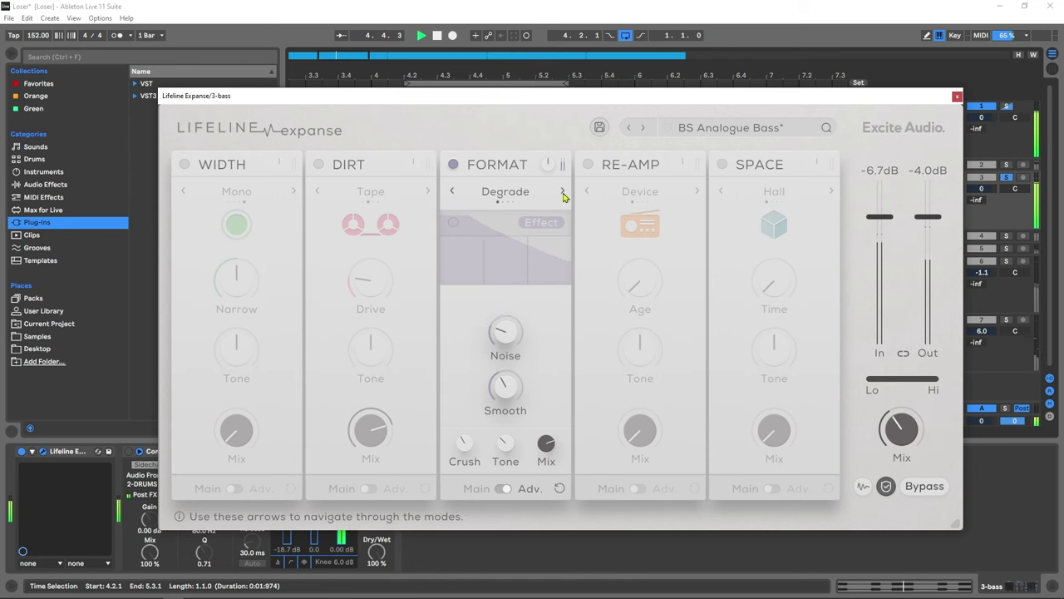
{"action": "mouse_move", "coordinate": [508, 389]}
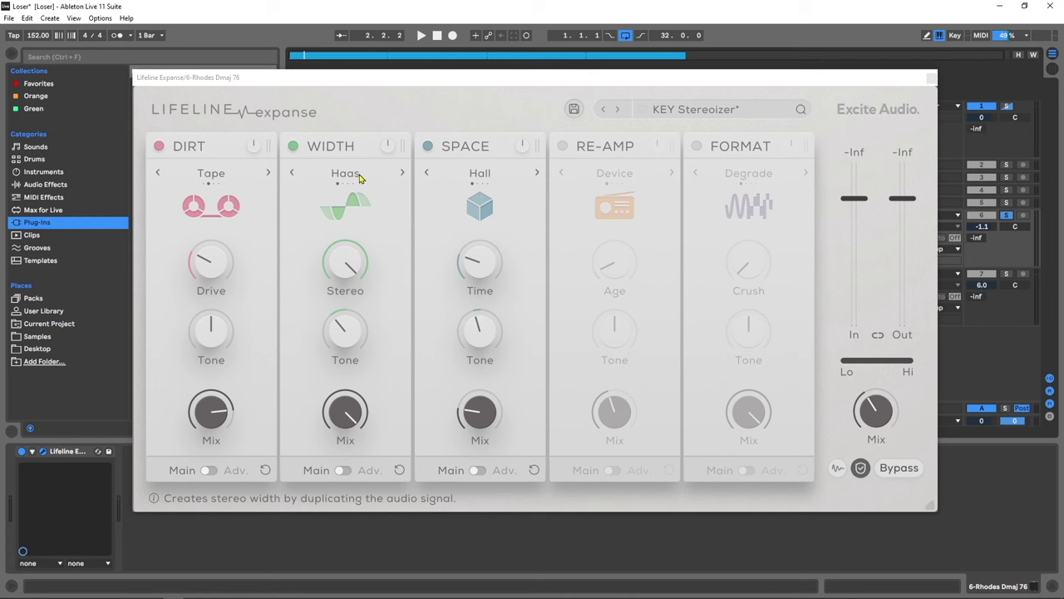
Step: Step the Width module on the Rhodes track through its Mid/Side, Detune and Mono modes
{"action": "left_click", "coordinate": [402, 174]}
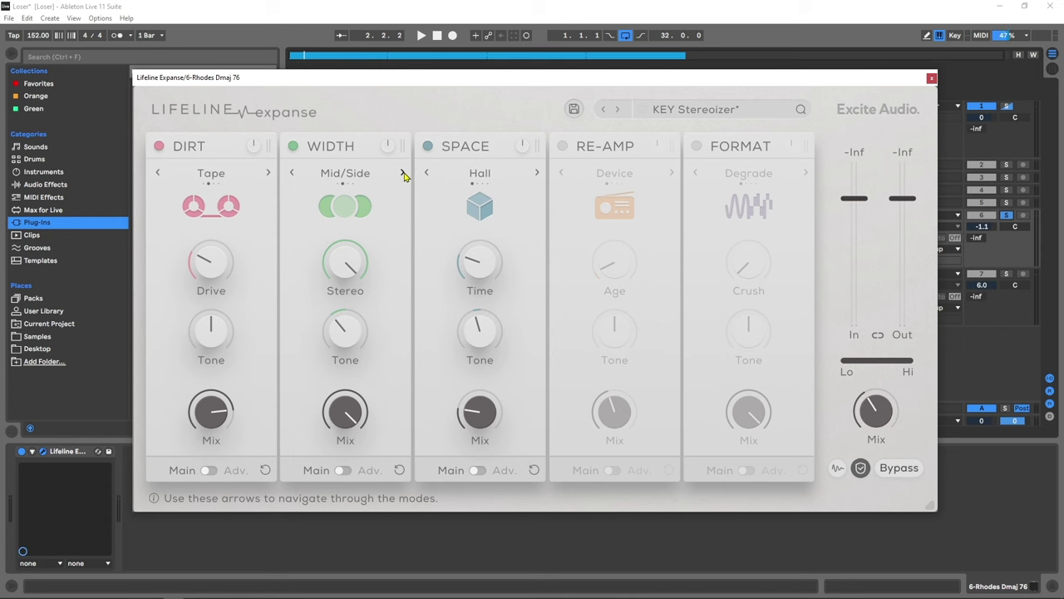
{"action": "left_click", "coordinate": [402, 174]}
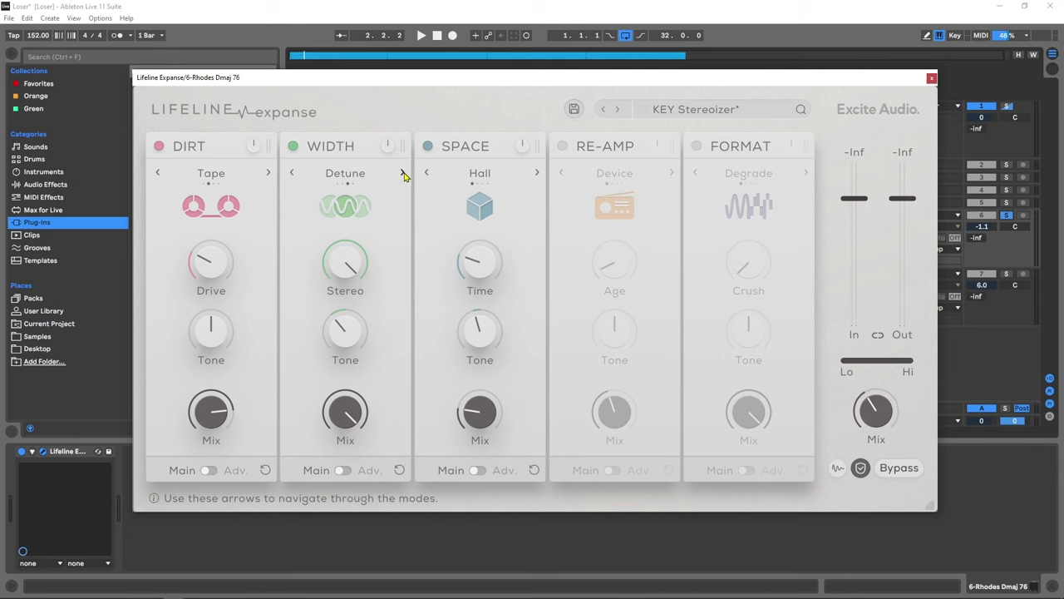
{"action": "left_click", "coordinate": [403, 174]}
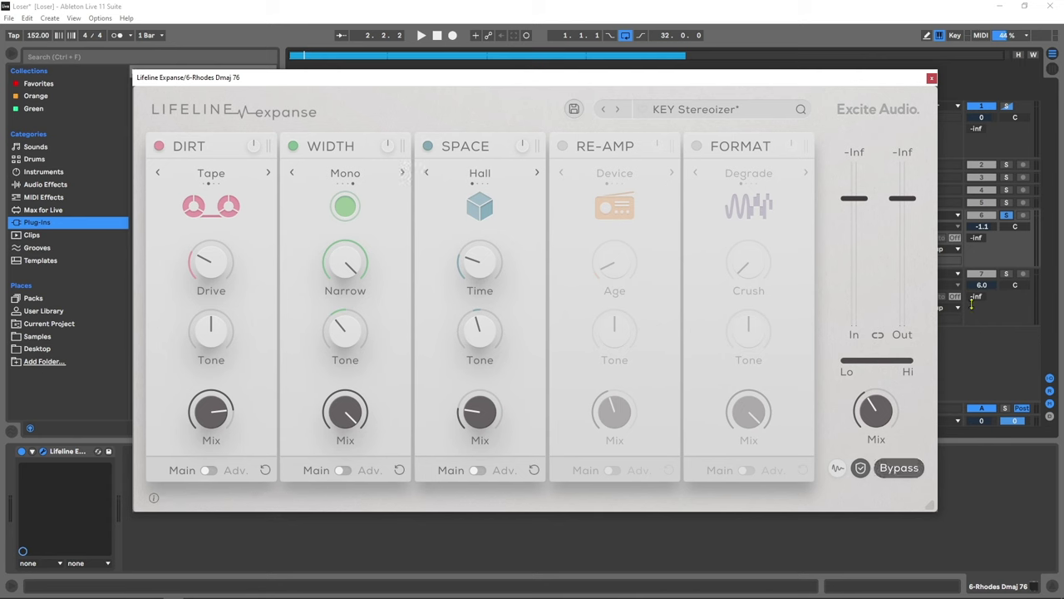
Step: Audition the Rhodes with the plug-in bypassed, first alone and again with track 5 soloed alongside it
{"action": "key", "text": "space"}
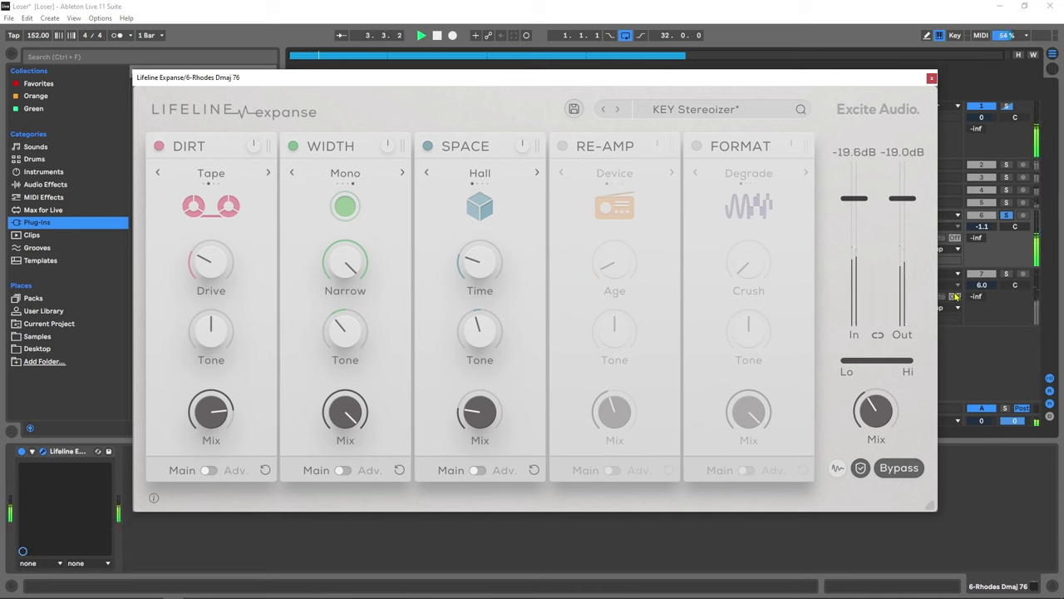
{"action": "left_click", "coordinate": [1006, 202]}
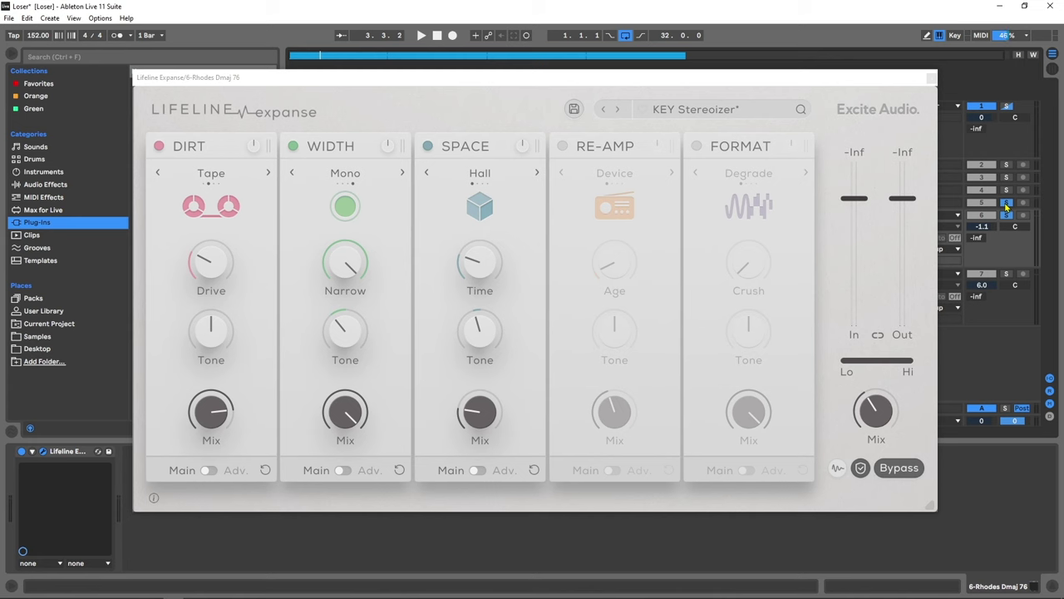
{"action": "key", "text": "space"}
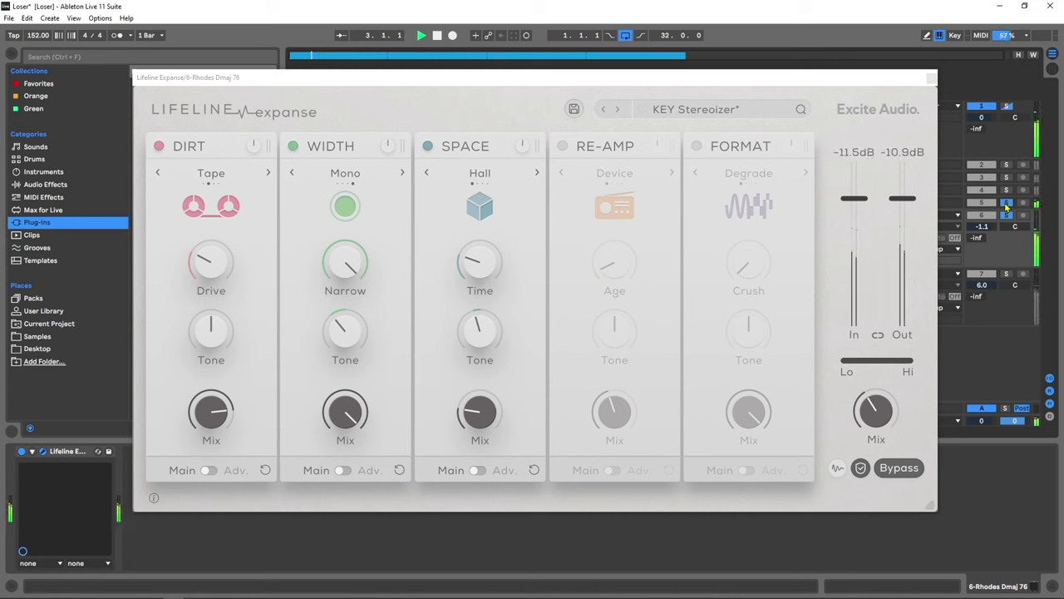
{"action": "key", "text": "space"}
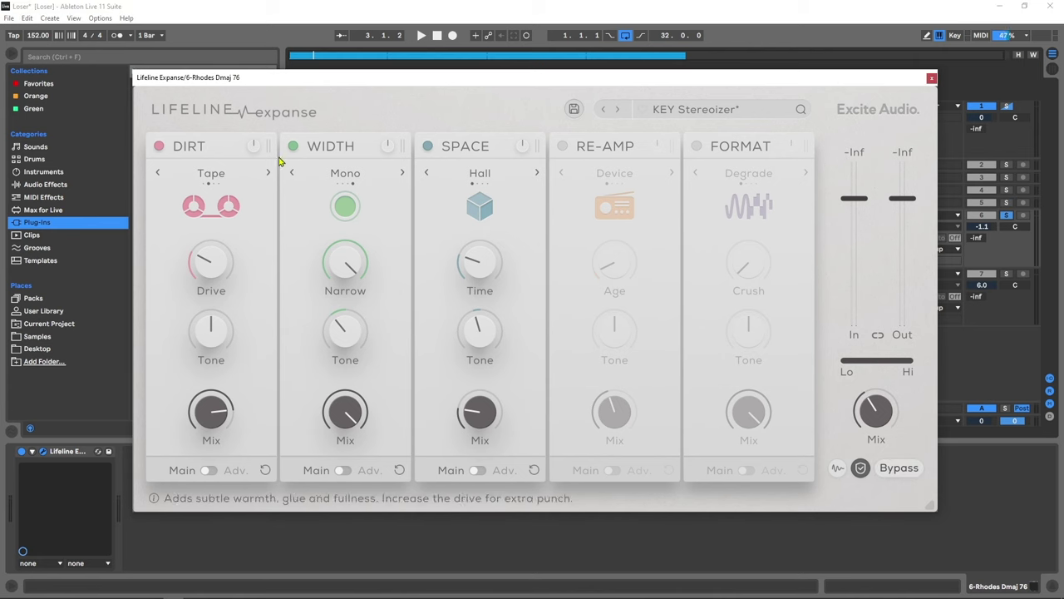
Step: Return the Width module to Haas mode and sweep its Stereo amount from 0% to maximum while the Rhodes plays
{"action": "left_click", "coordinate": [357, 194]}
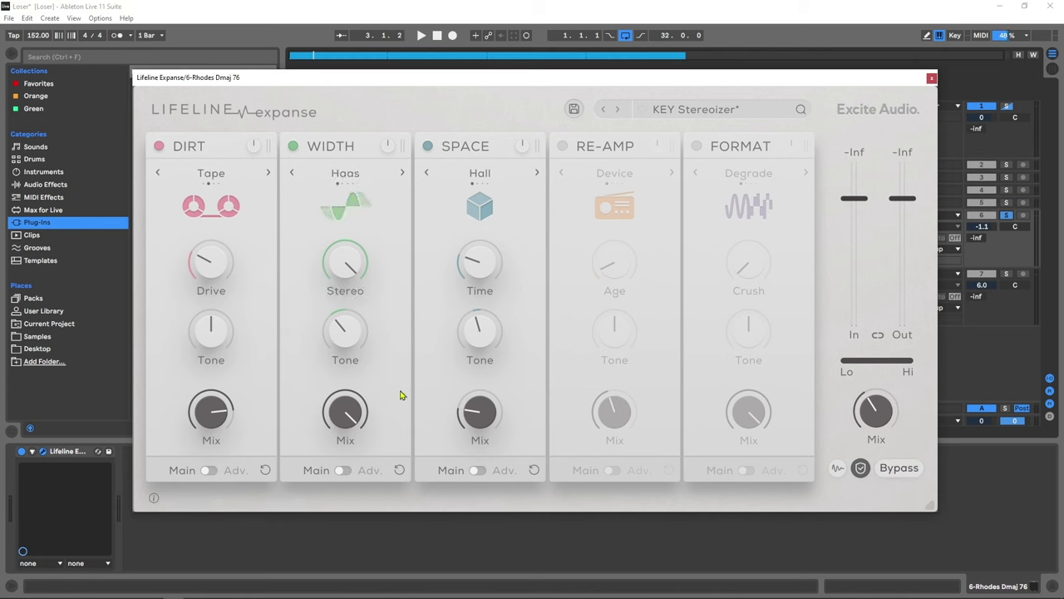
{"action": "left_click_drag", "start_coordinate": [352, 265], "coordinate": [352, 316]}
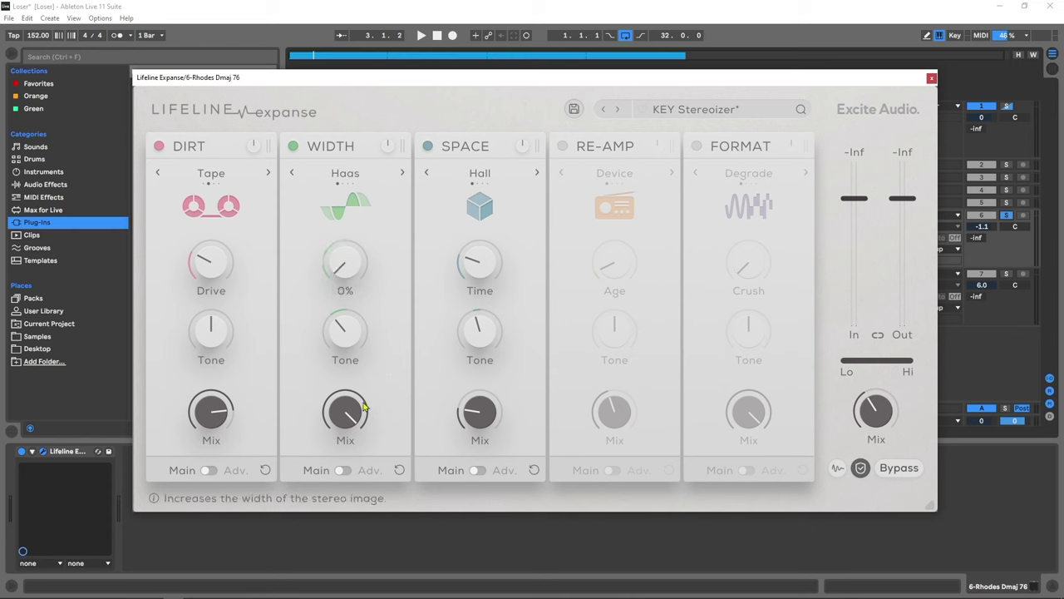
{"action": "key", "text": "space"}
{"action": "left_click_drag", "start_coordinate": [346, 269], "coordinate": [348, 192]}
Step: Try Width's Tone at 70%, set it to about -35%, and stop playback
{"action": "left_click_drag", "start_coordinate": [355, 341], "coordinate": [354, 262]}
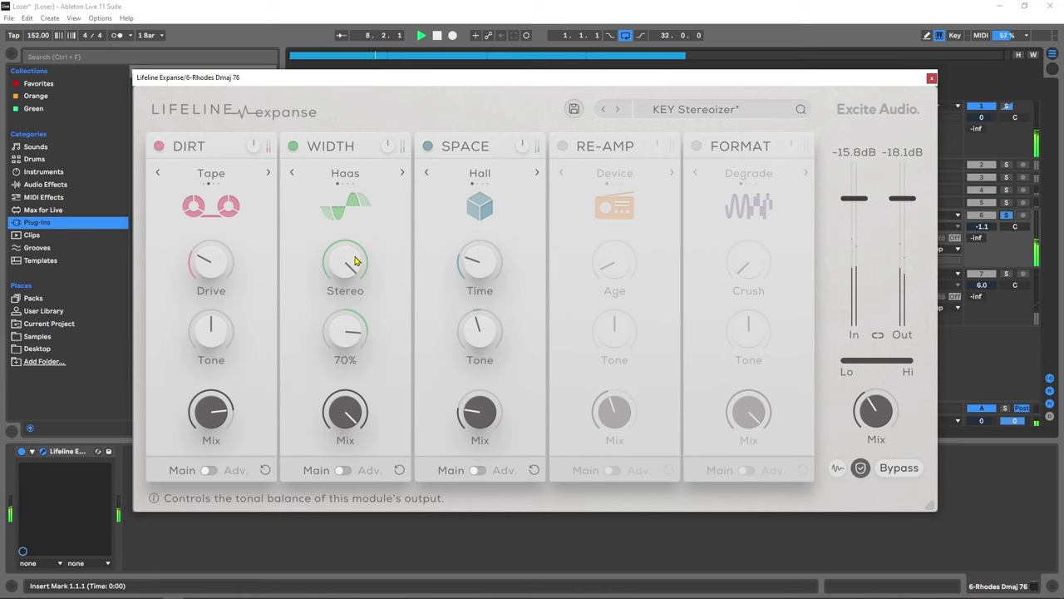
{"action": "left_click_drag", "start_coordinate": [355, 262], "coordinate": [350, 337]}
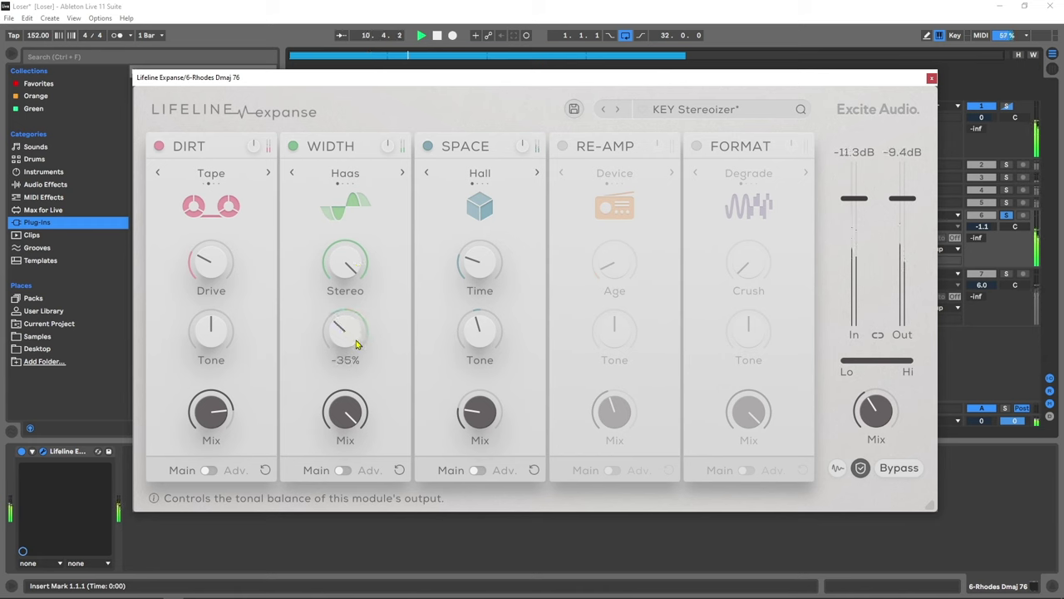
{"action": "key", "text": "space"}
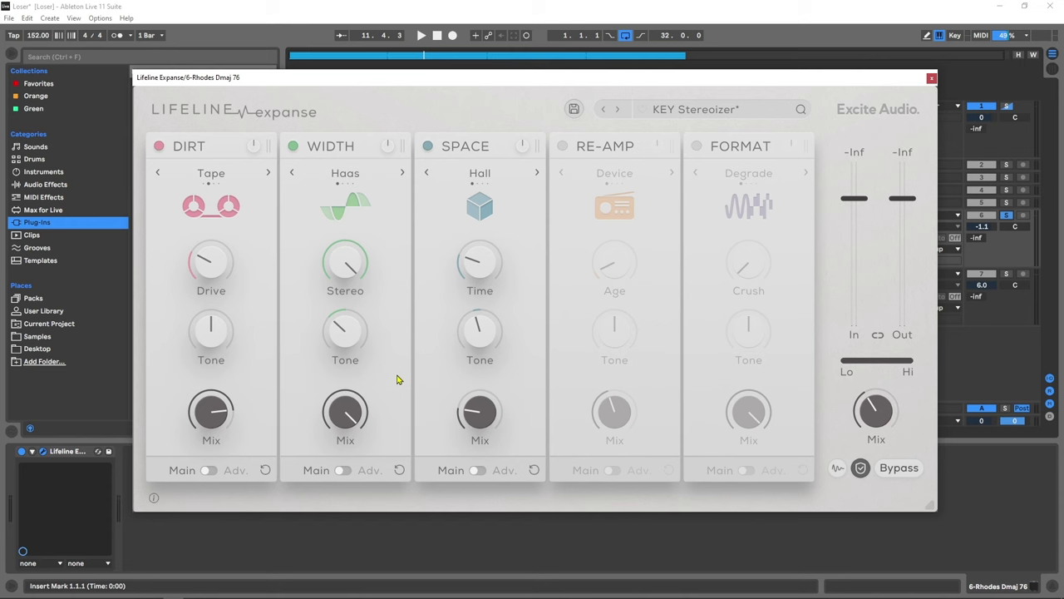
Step: Solo track 5 alongside the Rhodes, play both, and compare the sound with the plug-in active and bypassed
{"action": "left_click", "coordinate": [1012, 208]}
{"action": "left_click", "coordinate": [1007, 203]}
{"action": "key", "text": "space"}
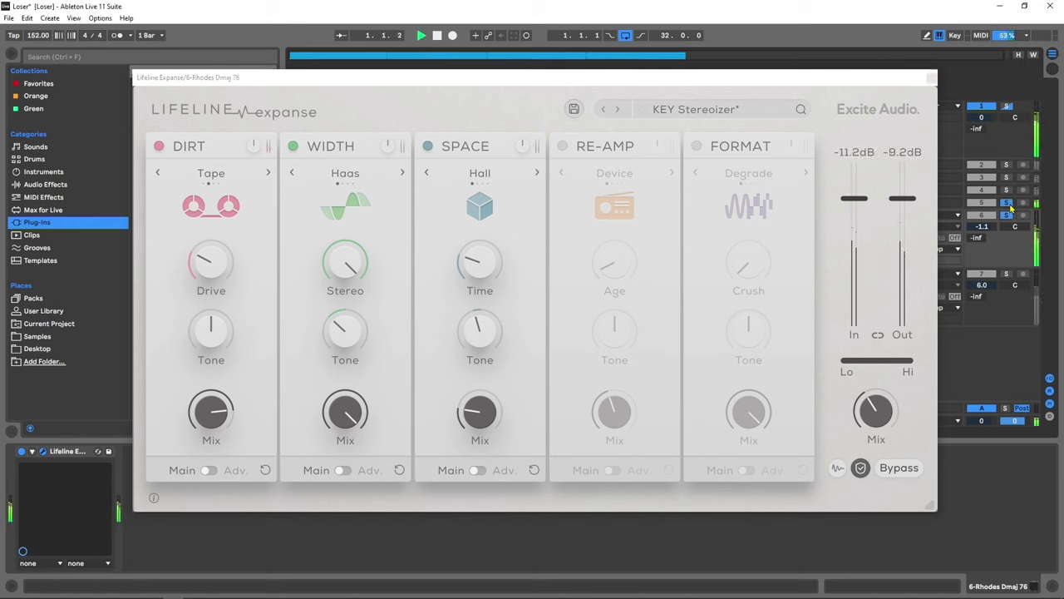
{"action": "left_click", "coordinate": [905, 469]}
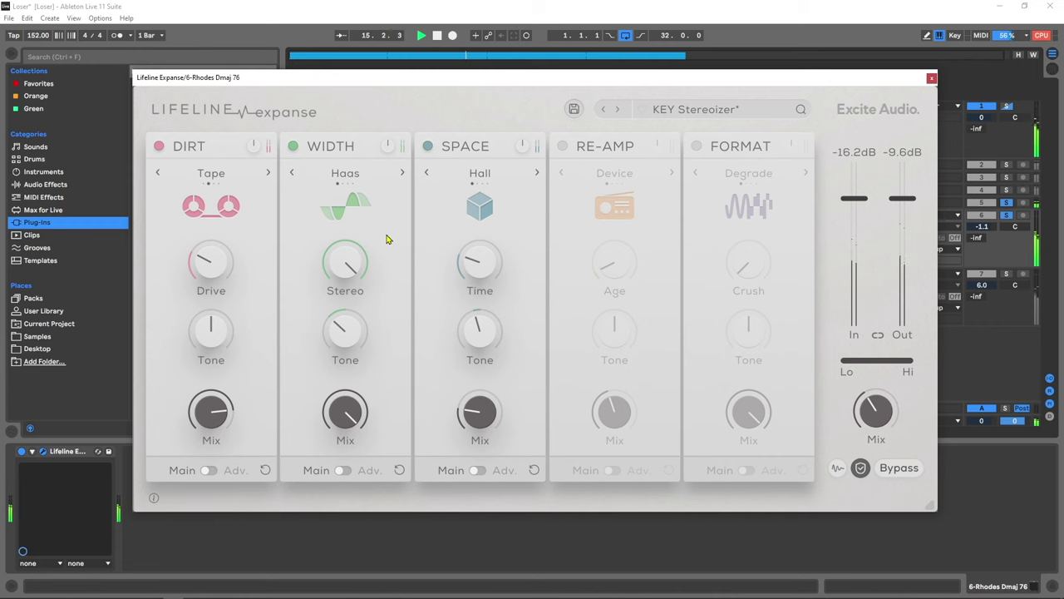
Step: Stop playback, open Width's advanced controls, and set the multiband's low band to 49% stereo in Effect mode
{"action": "key", "text": "space"}
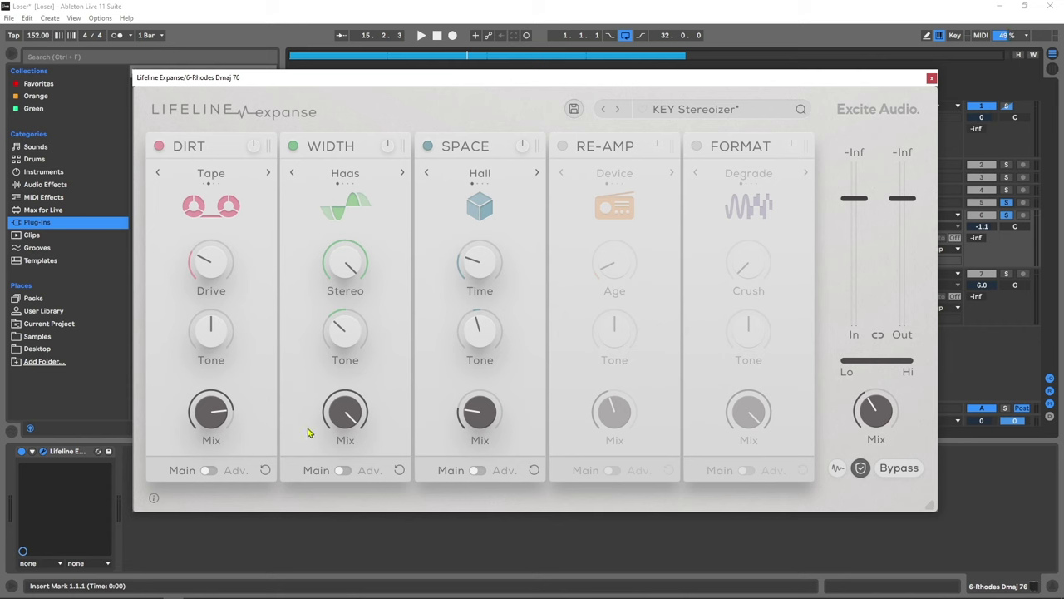
{"action": "left_click", "coordinate": [344, 470]}
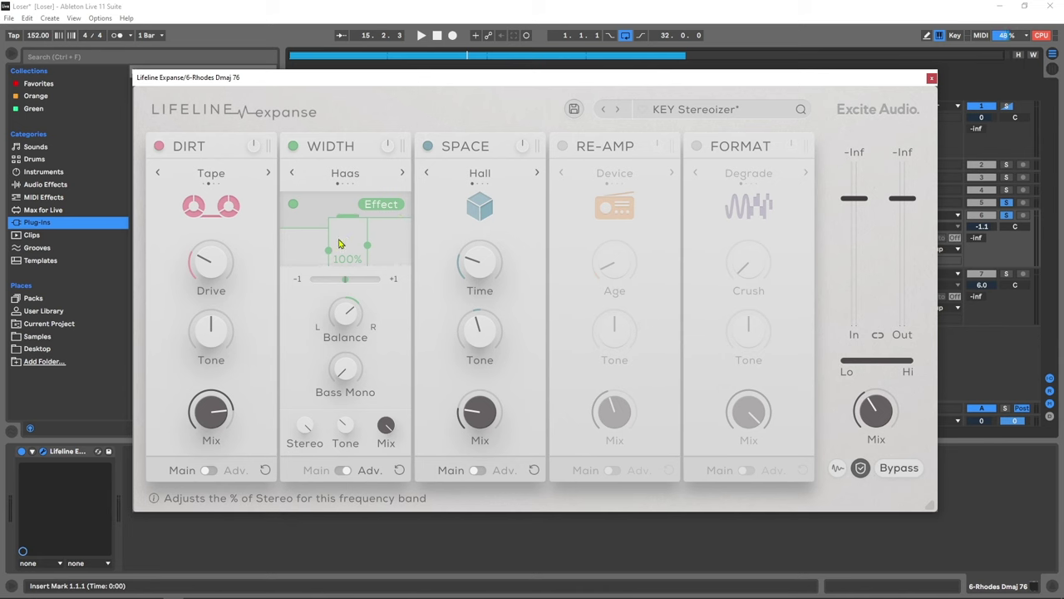
{"action": "left_click", "coordinate": [294, 208]}
{"action": "left_click_drag", "start_coordinate": [330, 252], "coordinate": [306, 240]}
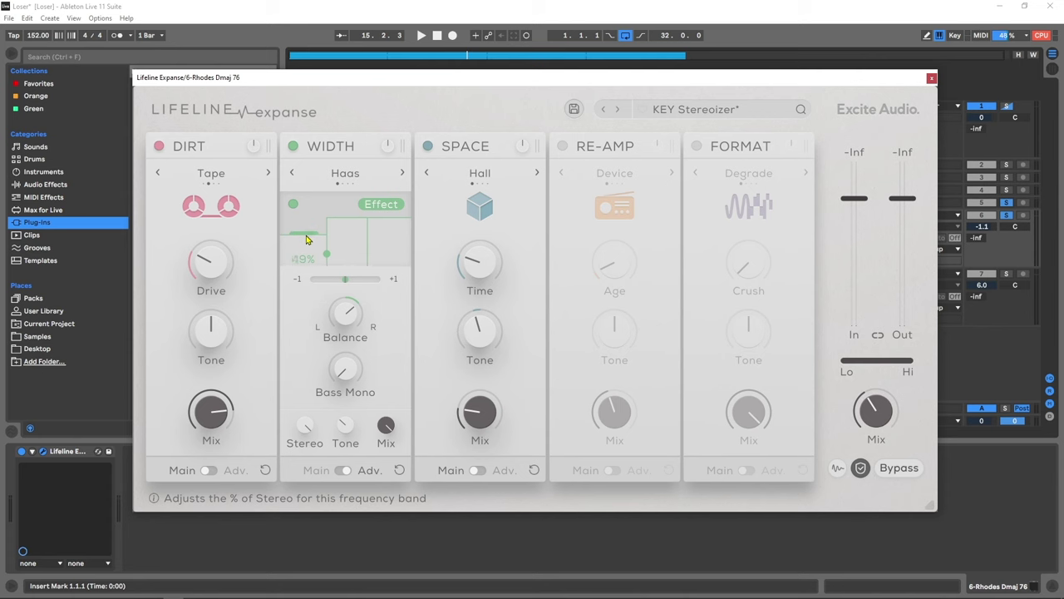
{"action": "left_click", "coordinate": [374, 208]}
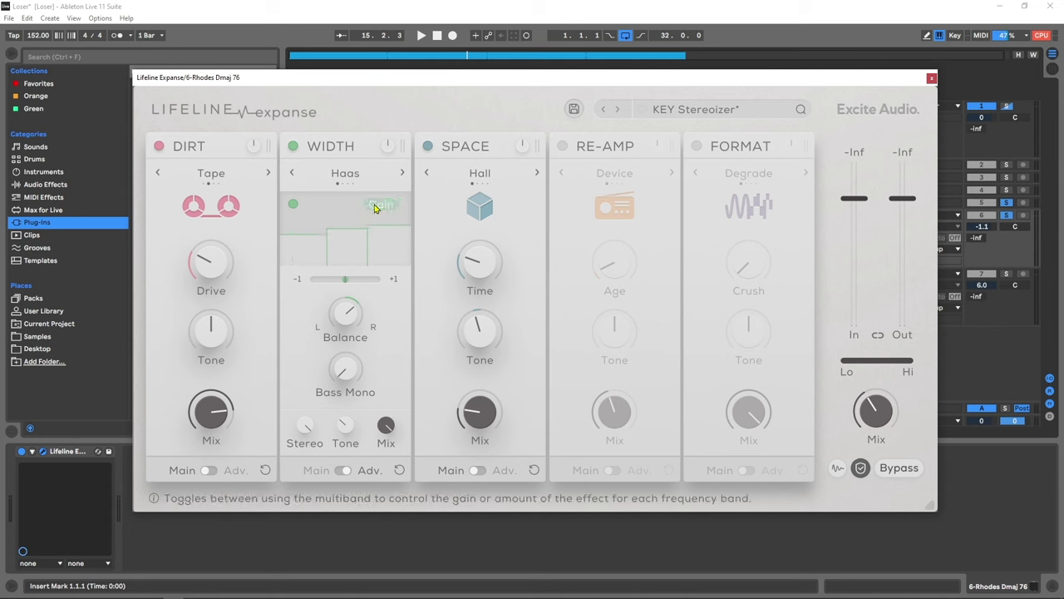
{"action": "left_click", "coordinate": [374, 207]}
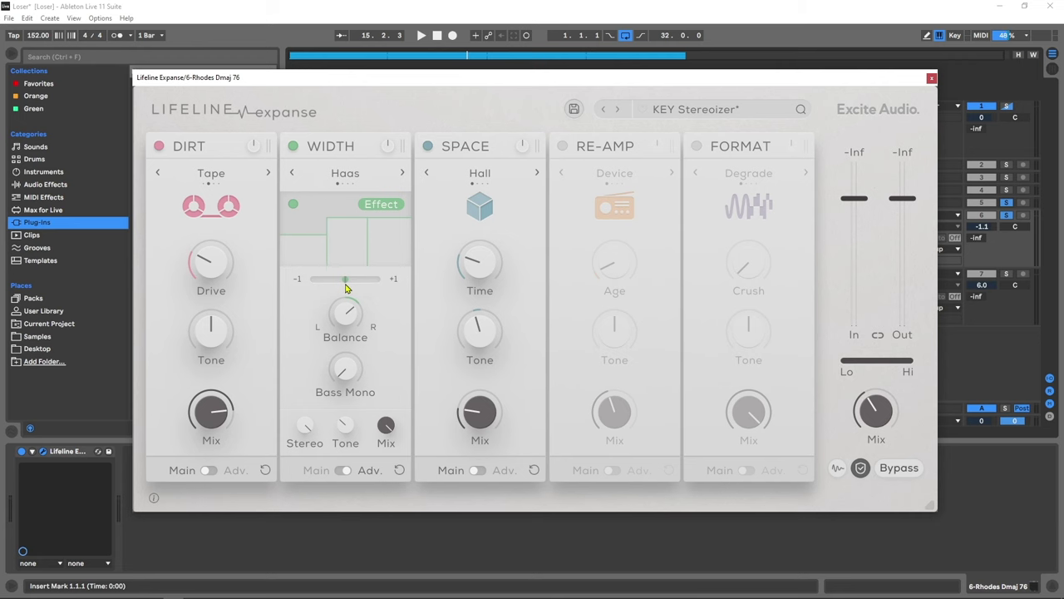
Step: Audition the multiband widening on the Rhodes, stop playback, and raise Width's Bass Mono frequency to around mid-range
{"action": "key", "text": "space"}
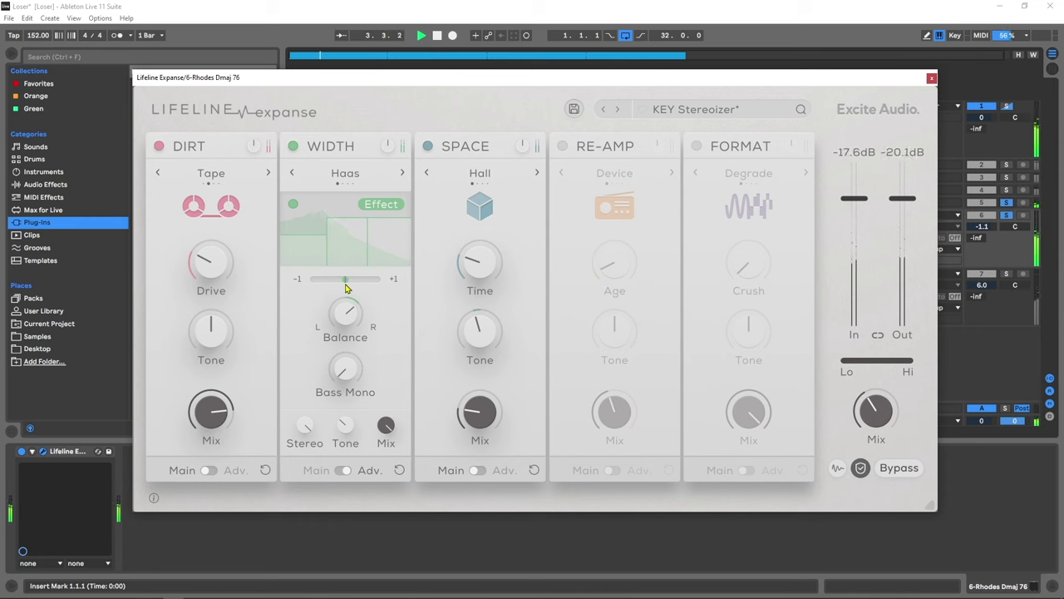
{"action": "key", "text": "space"}
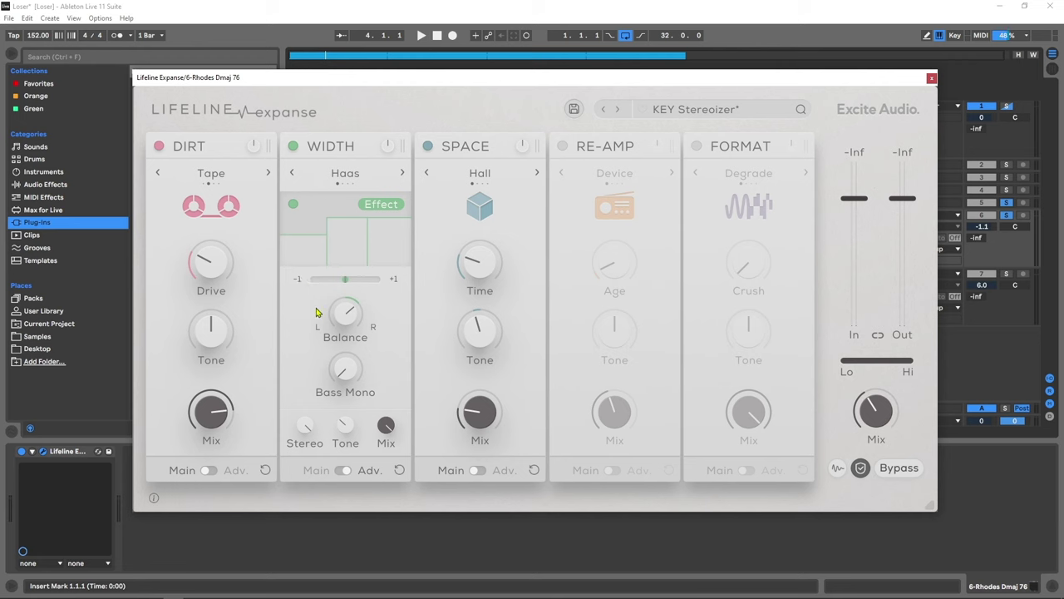
{"action": "mouse_move", "coordinate": [349, 372]}
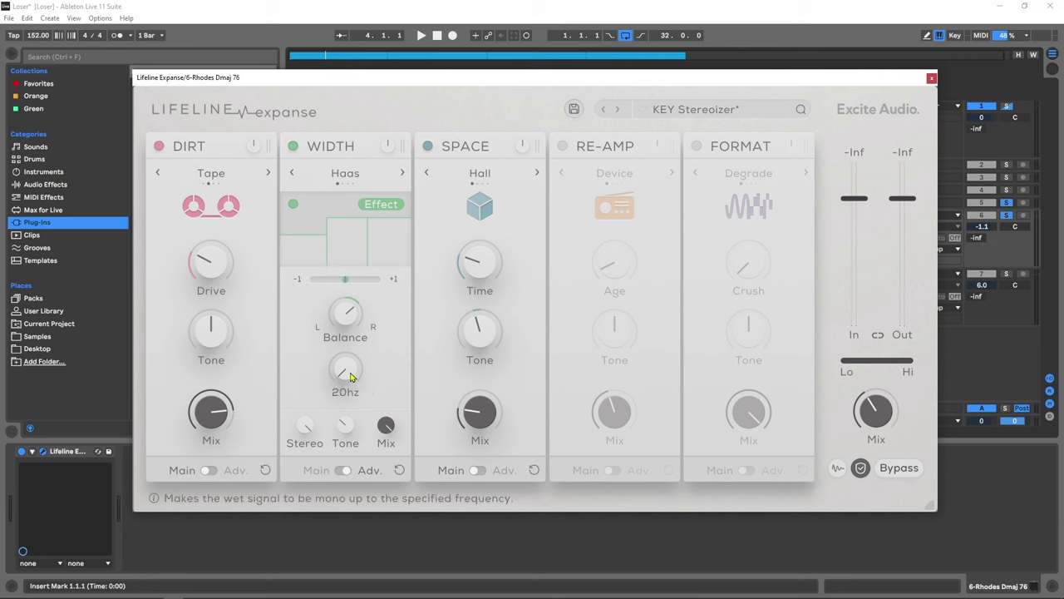
{"action": "left_click_drag", "start_coordinate": [350, 371], "coordinate": [349, 352]}
Step: Play the Rhodes again and compare the adjusted sound with the plug-in bypassed and active
{"action": "key", "text": "space"}
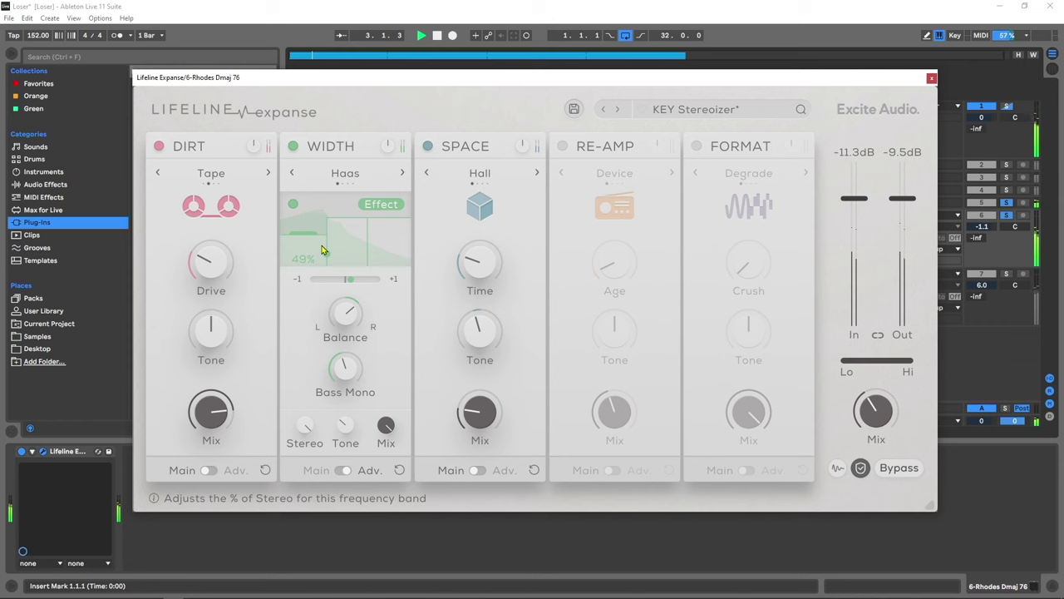
{"action": "left_click", "coordinate": [900, 469]}
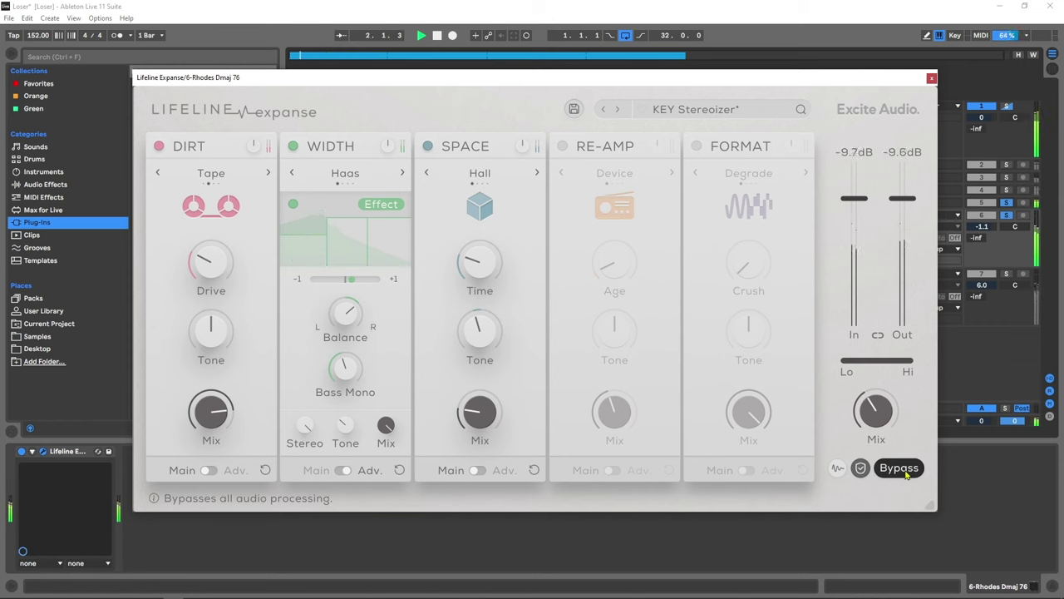
{"action": "left_click", "coordinate": [906, 473]}
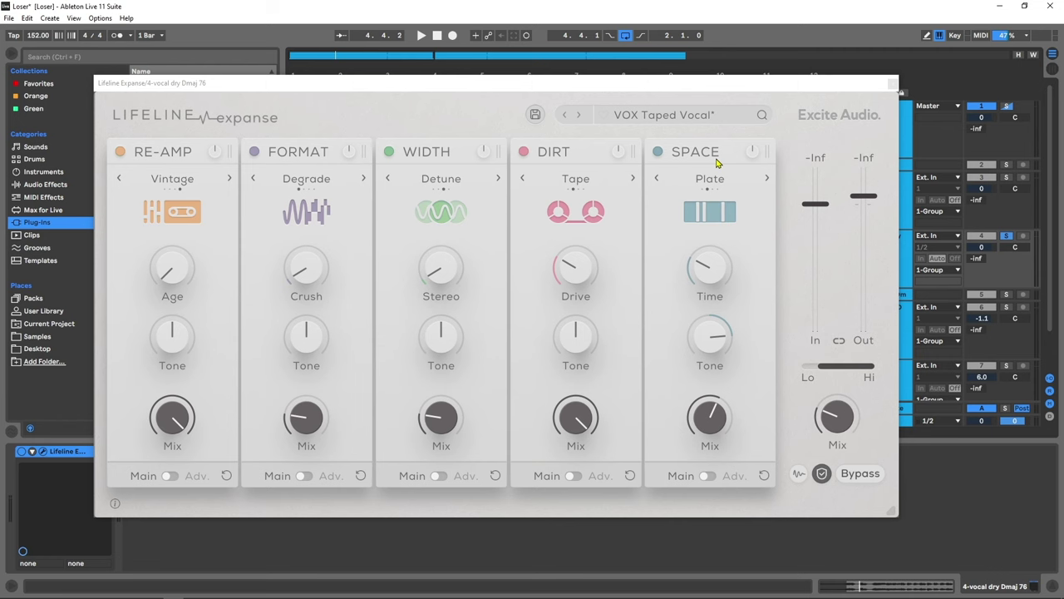
Step: Cycle the vocal track's Space module through the Spring and Slap modes to Hall
{"action": "mouse_move", "coordinate": [720, 178]}
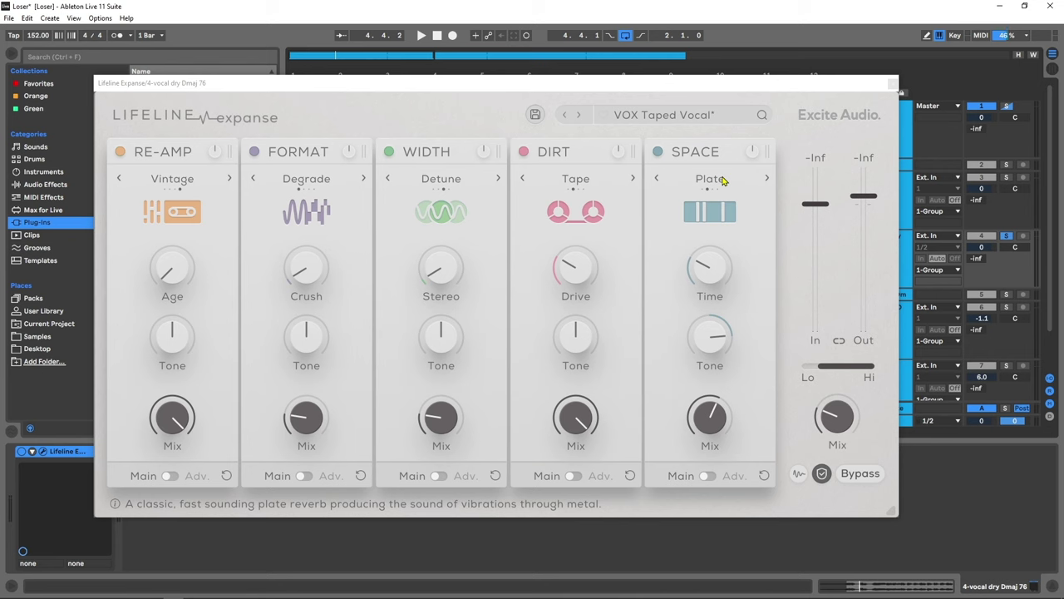
{"action": "left_click", "coordinate": [767, 178]}
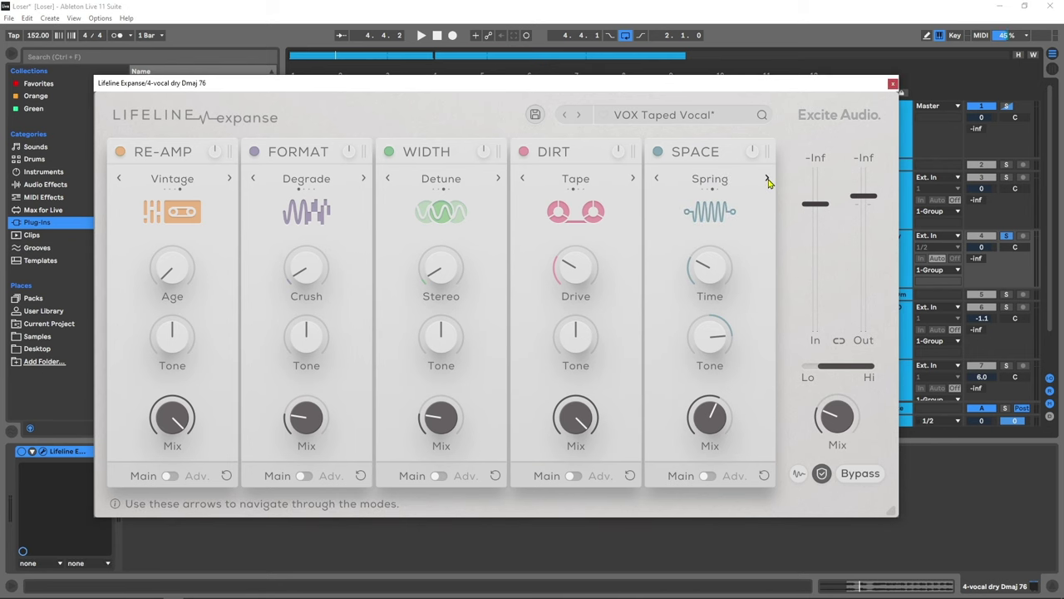
{"action": "left_click", "coordinate": [766, 179]}
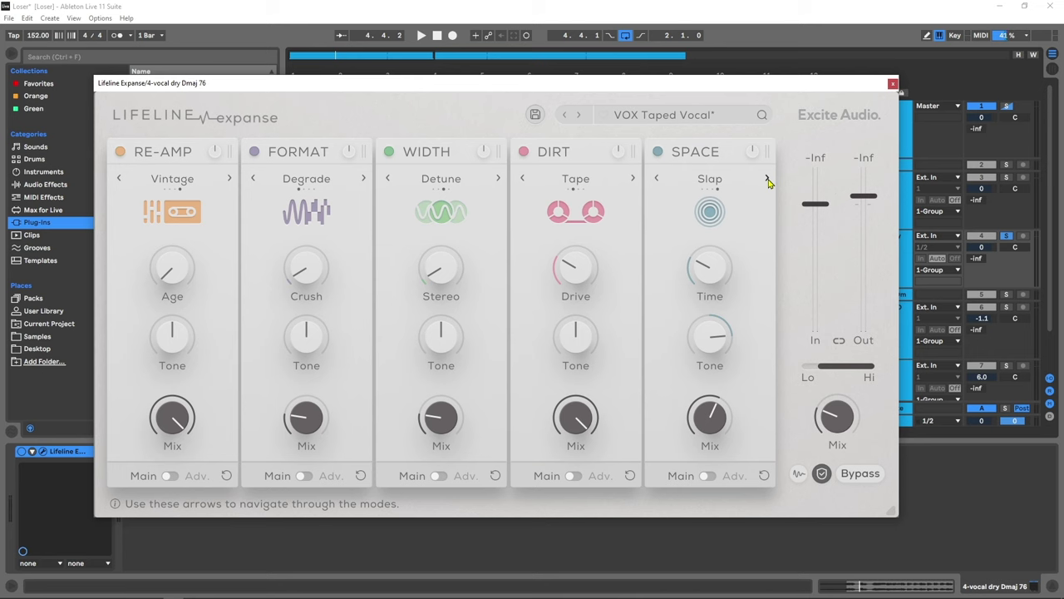
{"action": "left_click", "coordinate": [766, 179]}
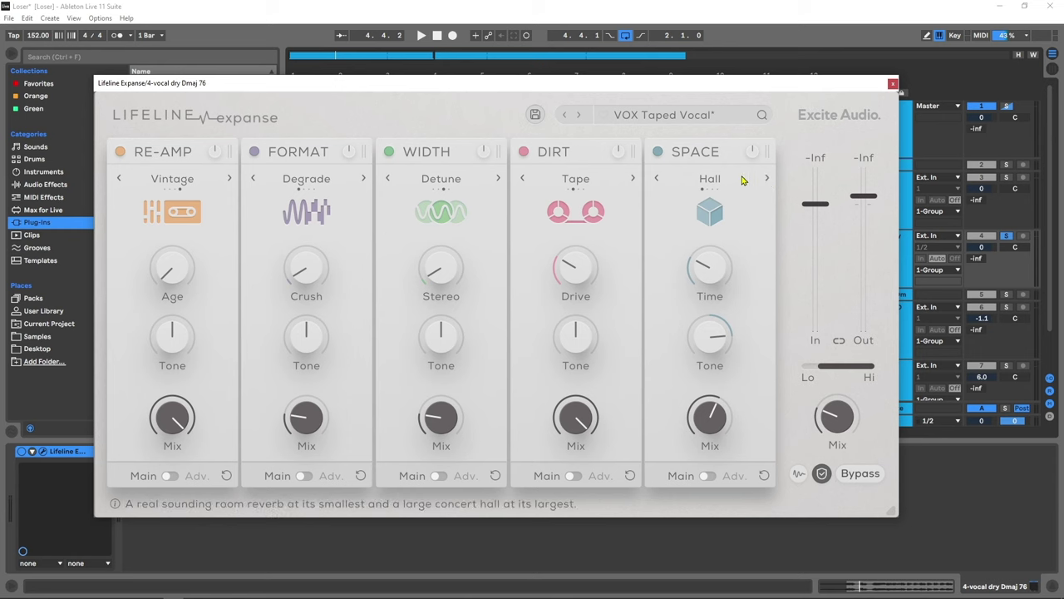
Step: Turn the Space module off, play the vocal without it, and turn the module back on for comparison
{"action": "left_click", "coordinate": [658, 151]}
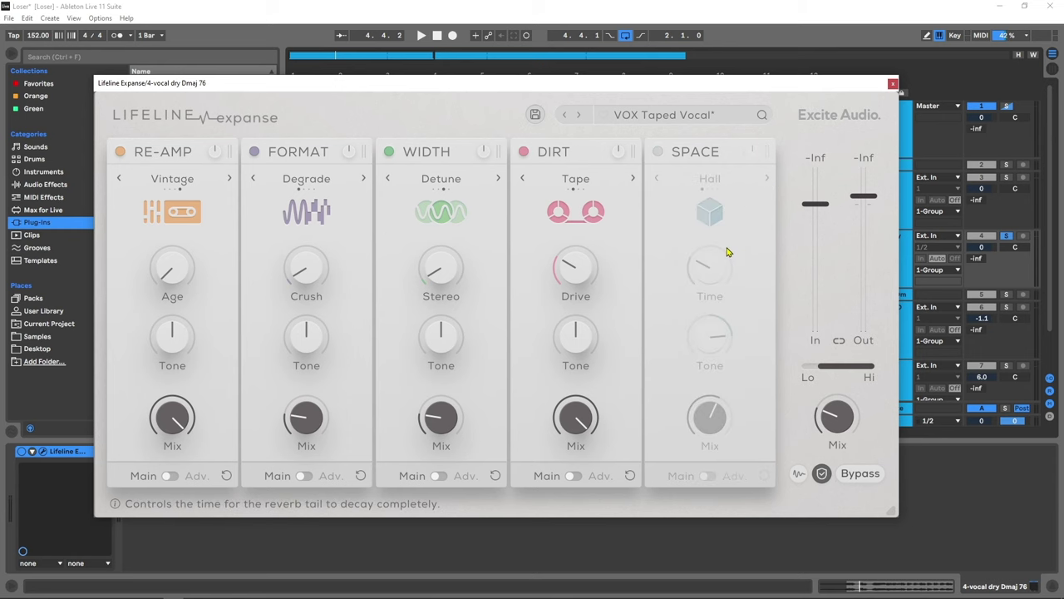
{"action": "key", "text": "space"}
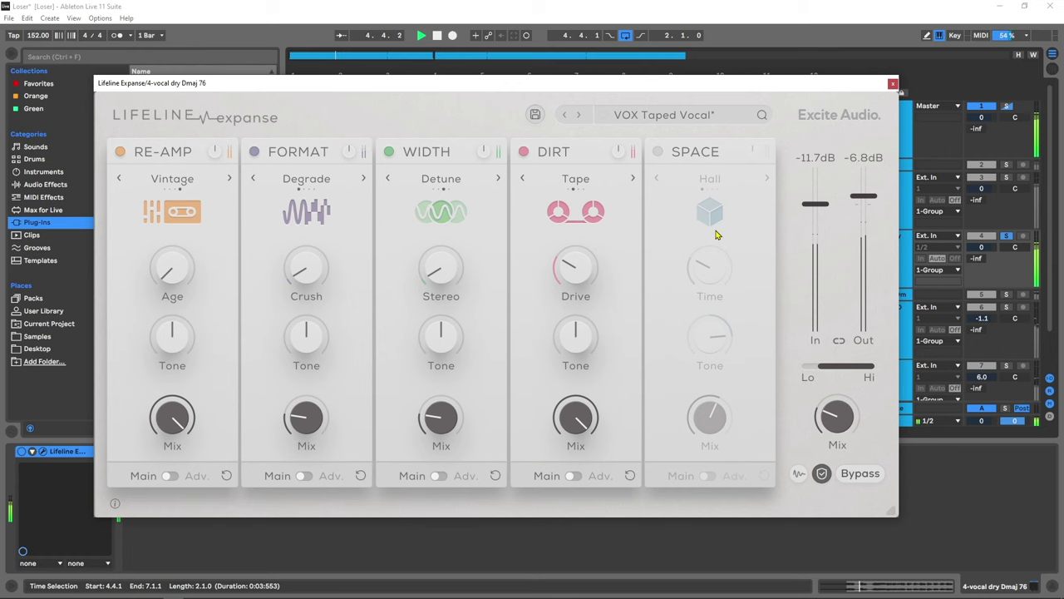
{"action": "left_click", "coordinate": [658, 152]}
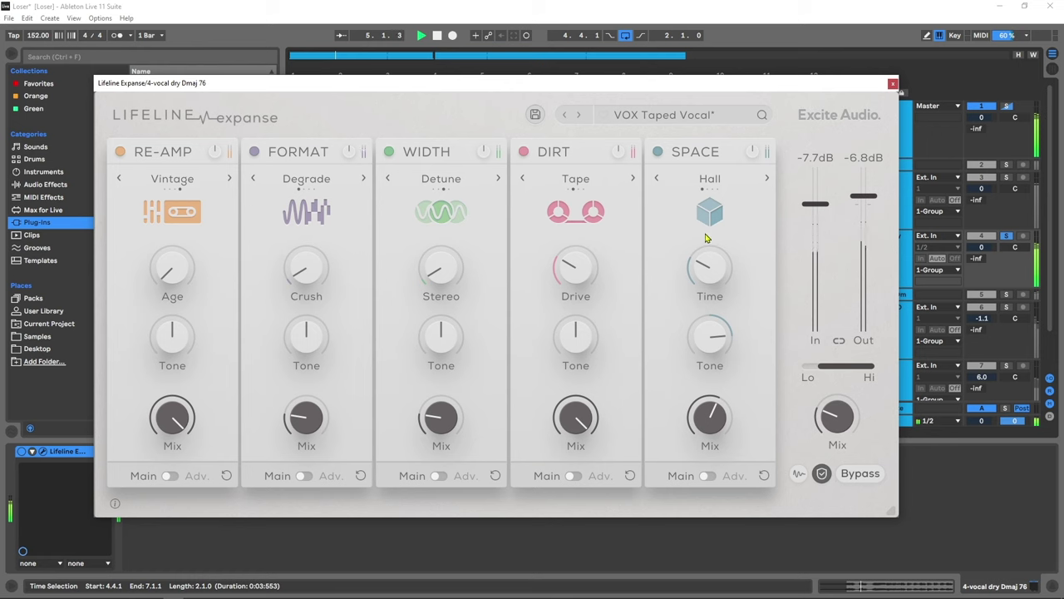
Step: Set Hall's Time to about 6 s and Tone to about 30% while the vocal plays, and switch Space to Plate
{"action": "left_click_drag", "start_coordinate": [713, 285], "coordinate": [713, 213]}
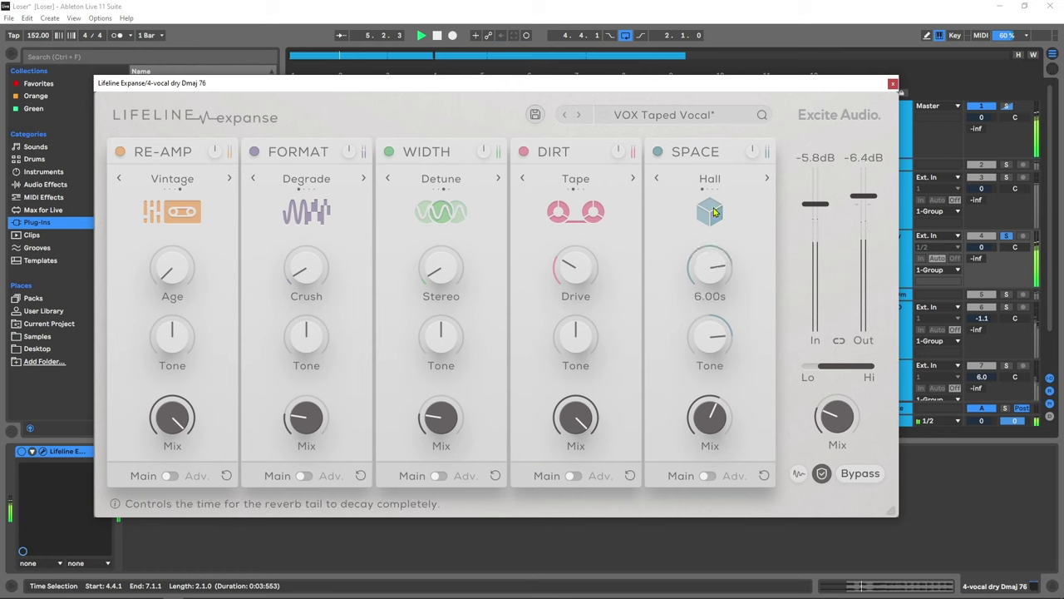
{"action": "left_click_drag", "start_coordinate": [705, 335], "coordinate": [711, 313]}
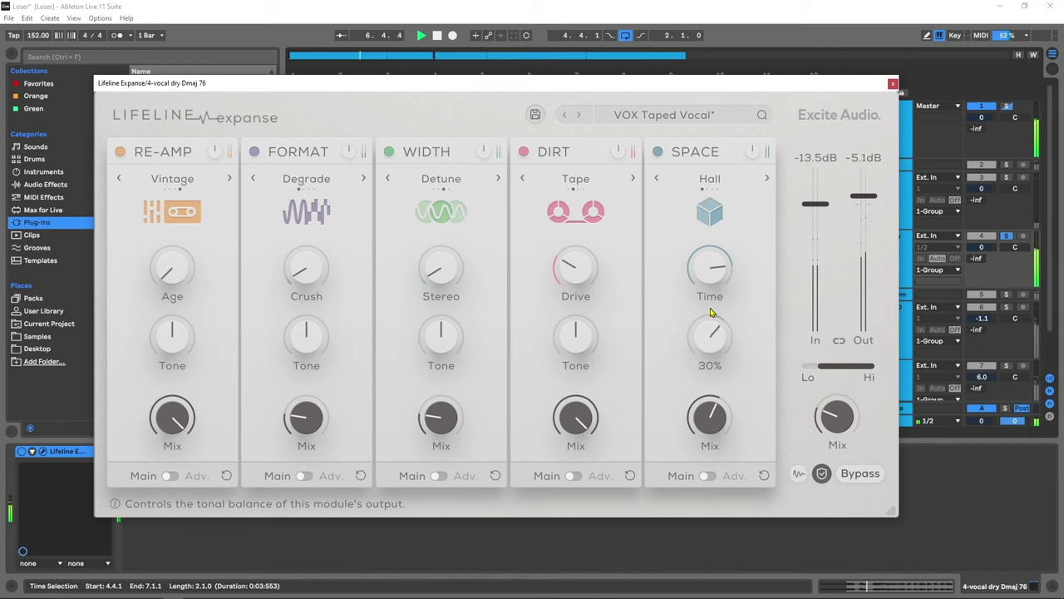
{"action": "left_click", "coordinate": [767, 178]}
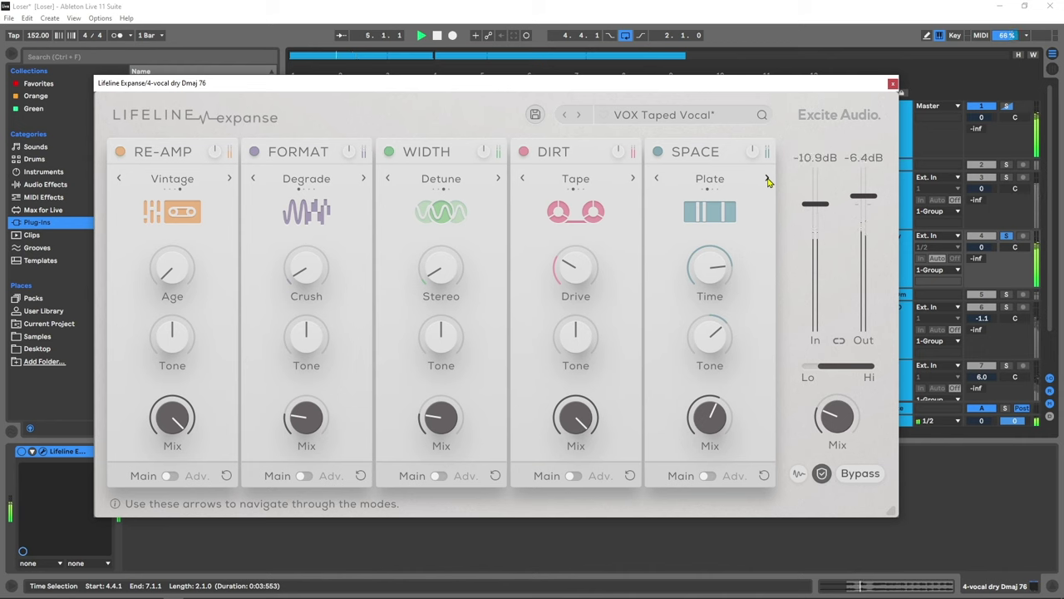
Step: Switch Space to Spring, raise its Time further, and set its Tone to 74%
{"action": "left_click", "coordinate": [767, 178]}
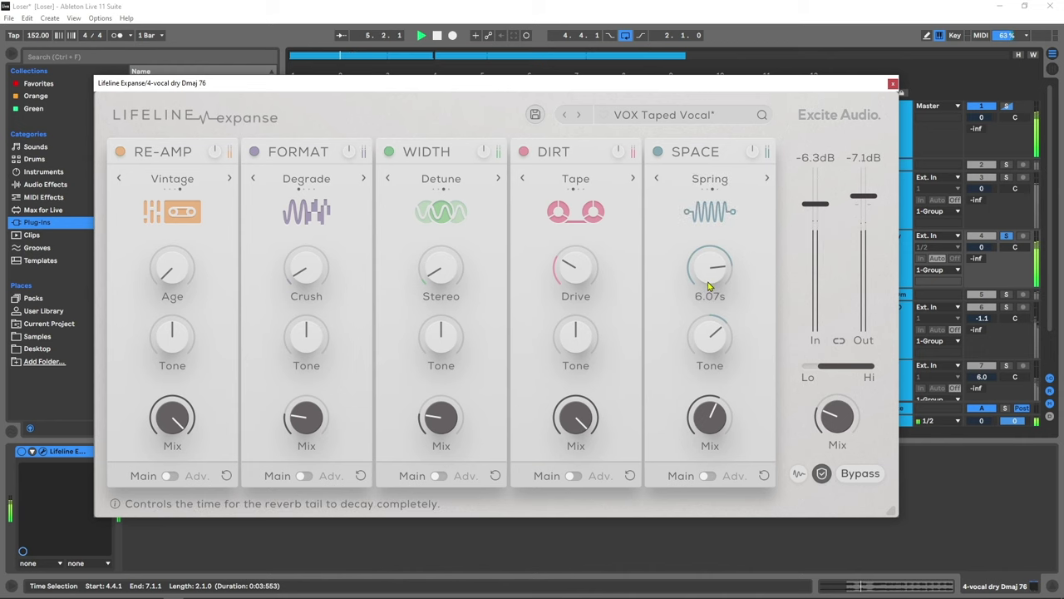
{"action": "left_click_drag", "start_coordinate": [708, 280], "coordinate": [711, 271]}
{"action": "left_click_drag", "start_coordinate": [707, 333], "coordinate": [705, 305]}
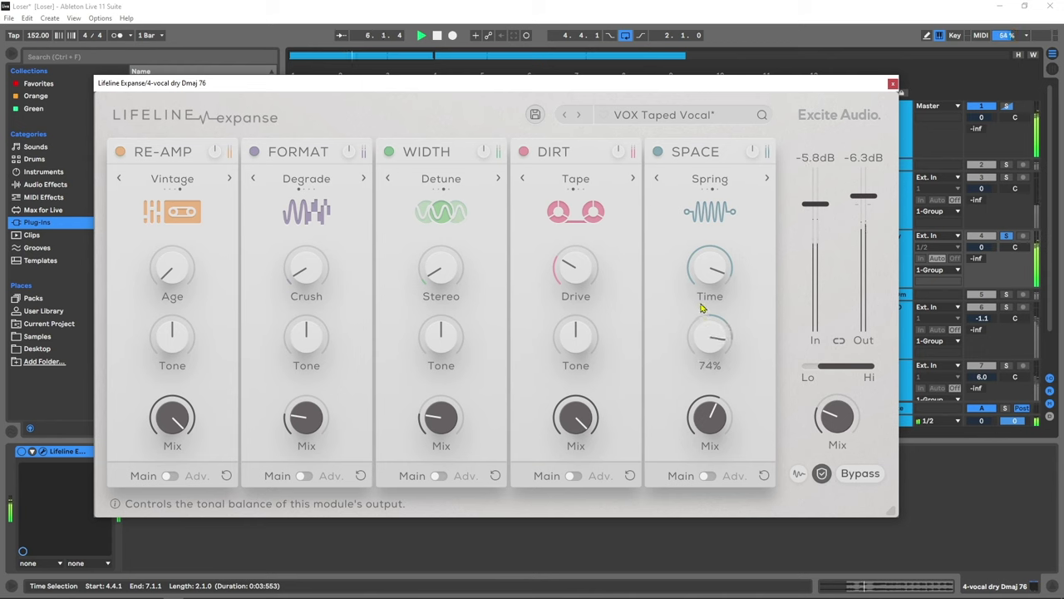
Step: Switch Space to Slap, reduce its Tone, and try its Time at 40 ms before raising it past mid-range
{"action": "left_click", "coordinate": [766, 180]}
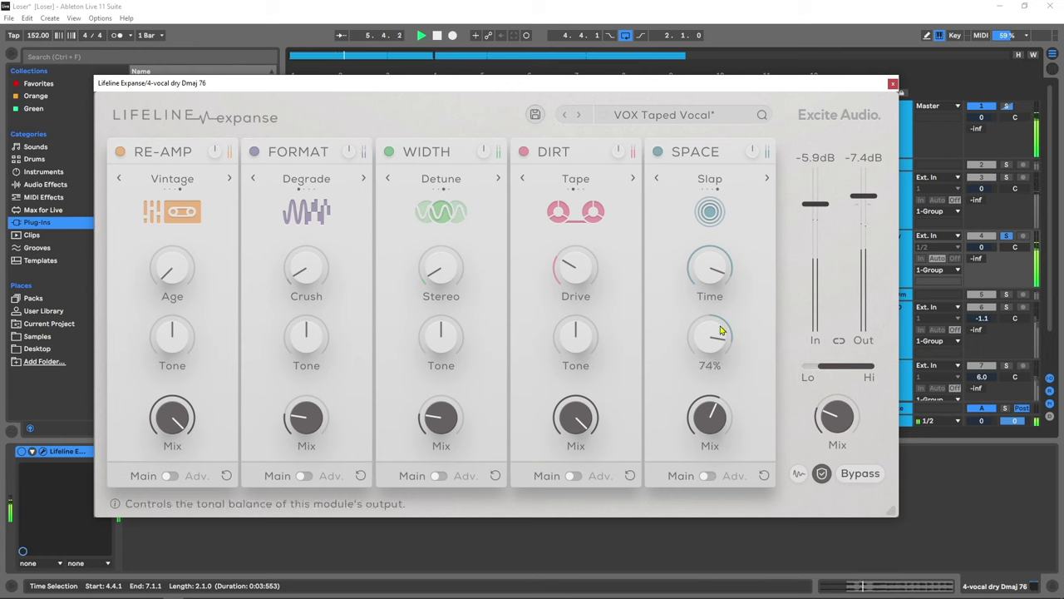
{"action": "left_click_drag", "start_coordinate": [711, 353], "coordinate": [711, 333]}
{"action": "left_click_drag", "start_coordinate": [712, 281], "coordinate": [708, 339]}
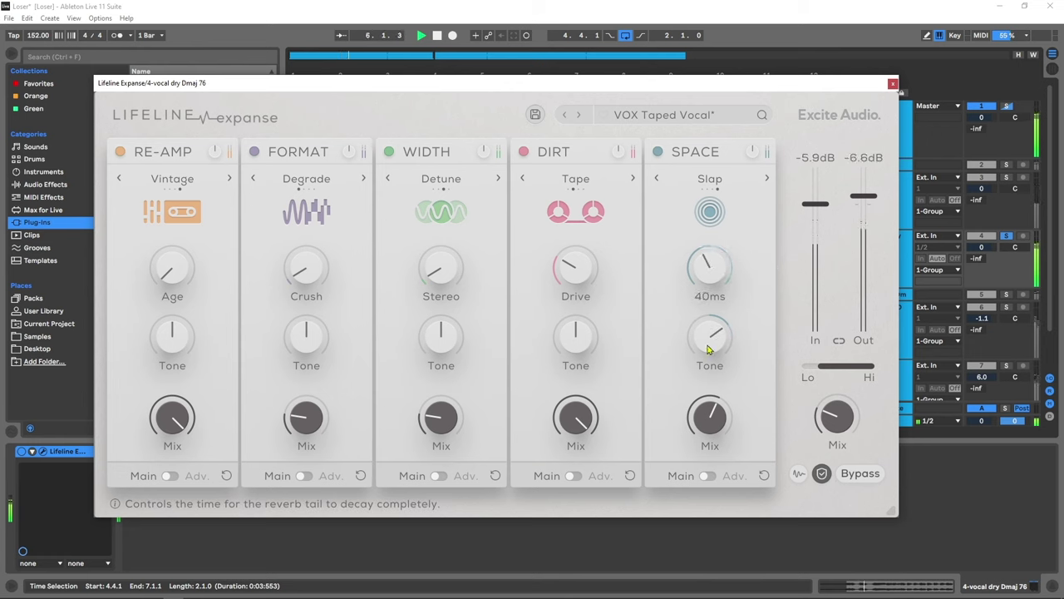
{"action": "left_click_drag", "start_coordinate": [709, 296], "coordinate": [707, 266]}
{"action": "left_click_drag", "start_coordinate": [704, 342], "coordinate": [700, 350]}
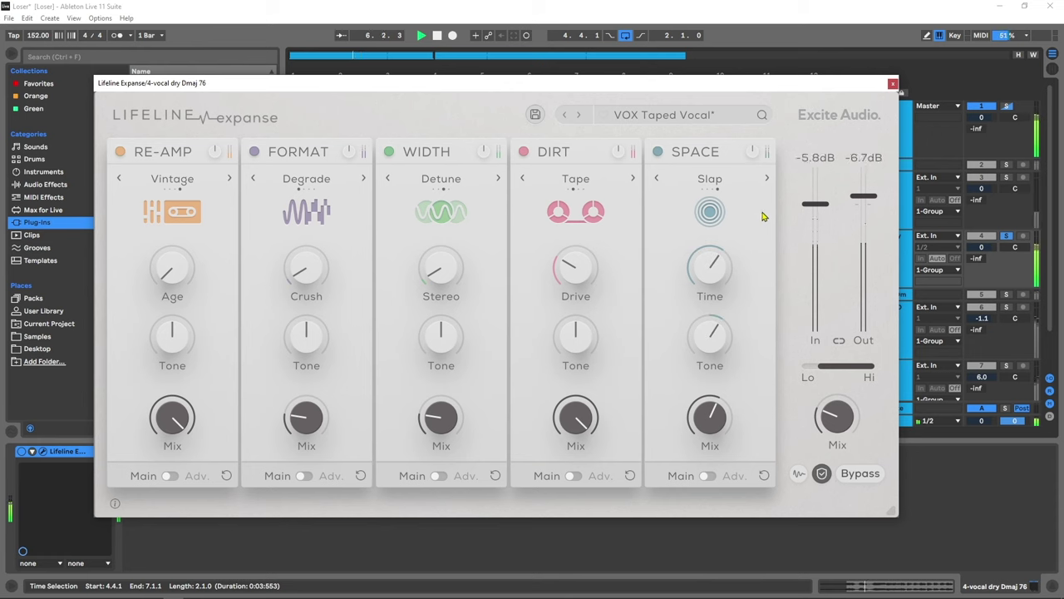
Step: Return Space to Hall mode and raise its Tone slightly while the vocal plays
{"action": "left_click", "coordinate": [765, 178]}
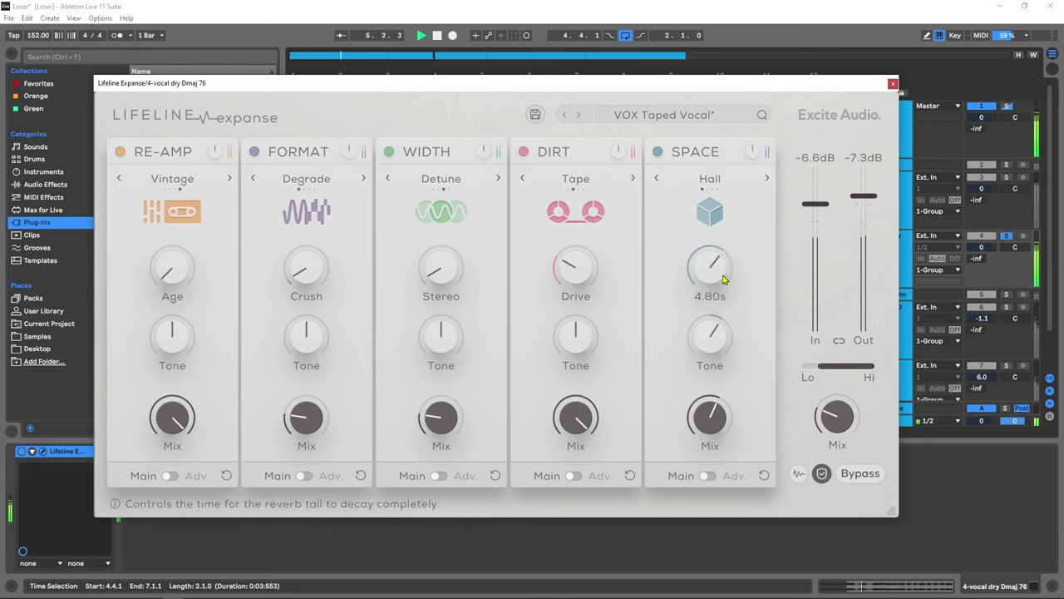
{"action": "left_click_drag", "start_coordinate": [720, 342], "coordinate": [721, 324]}
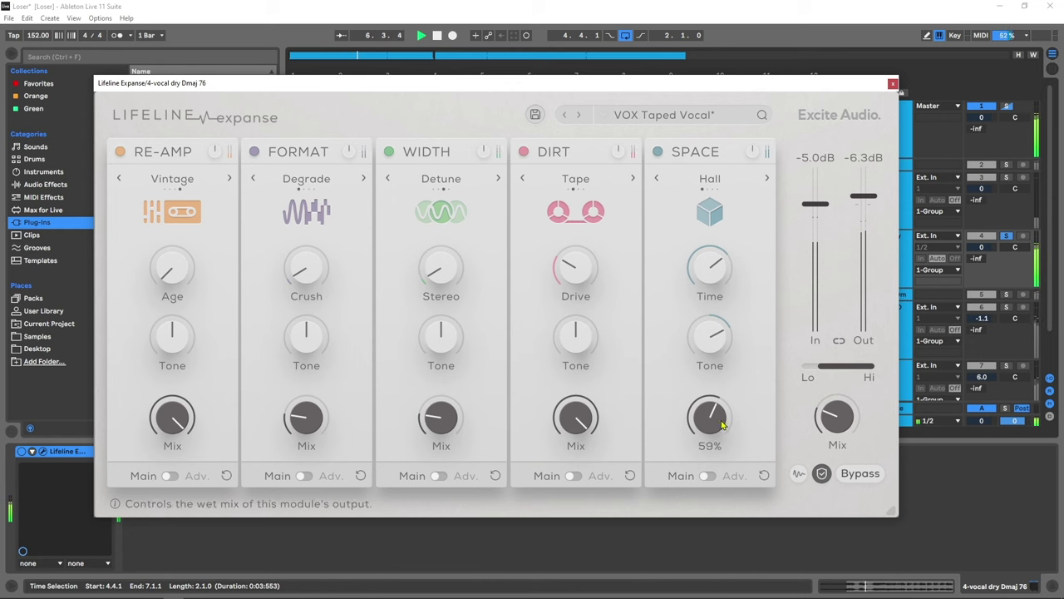
Step: Open Space's advanced controls, try the multiband, switch it from Effect to Gain, and turn the multiband off
{"action": "left_click", "coordinate": [707, 476]}
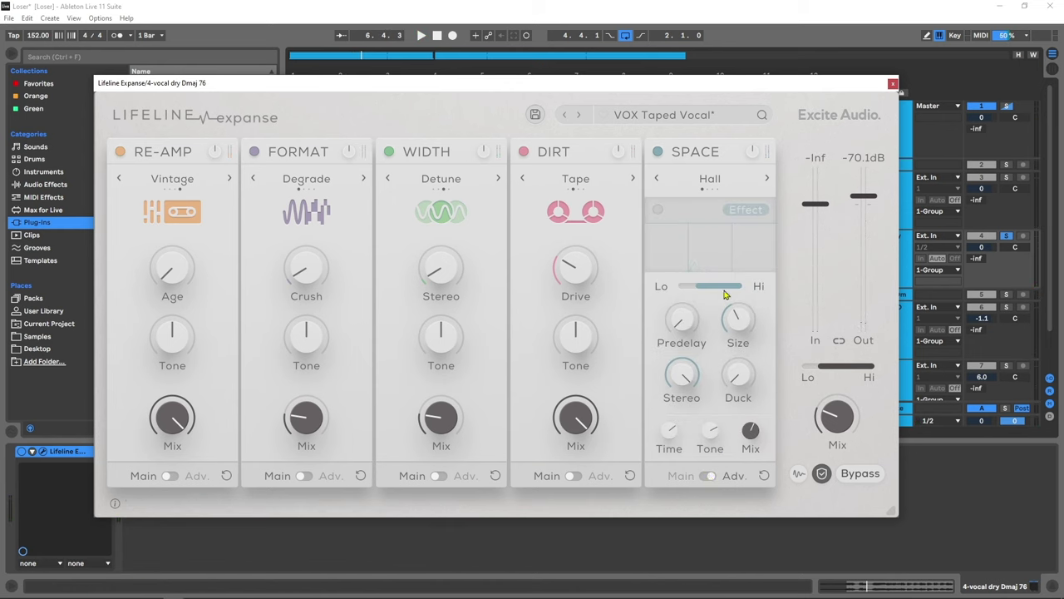
{"action": "left_click", "coordinate": [658, 209]}
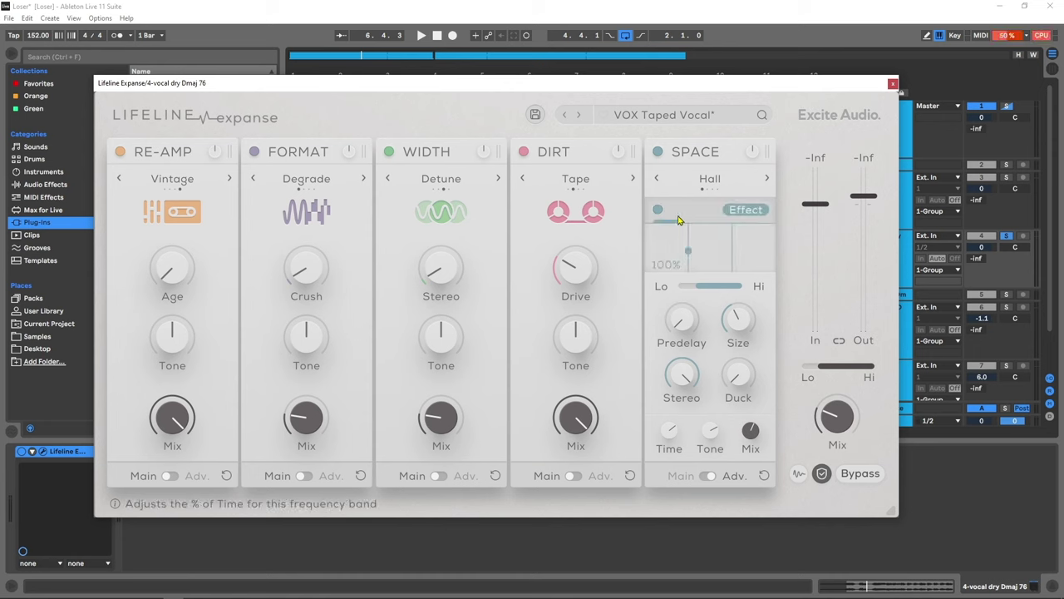
{"action": "left_click", "coordinate": [744, 213]}
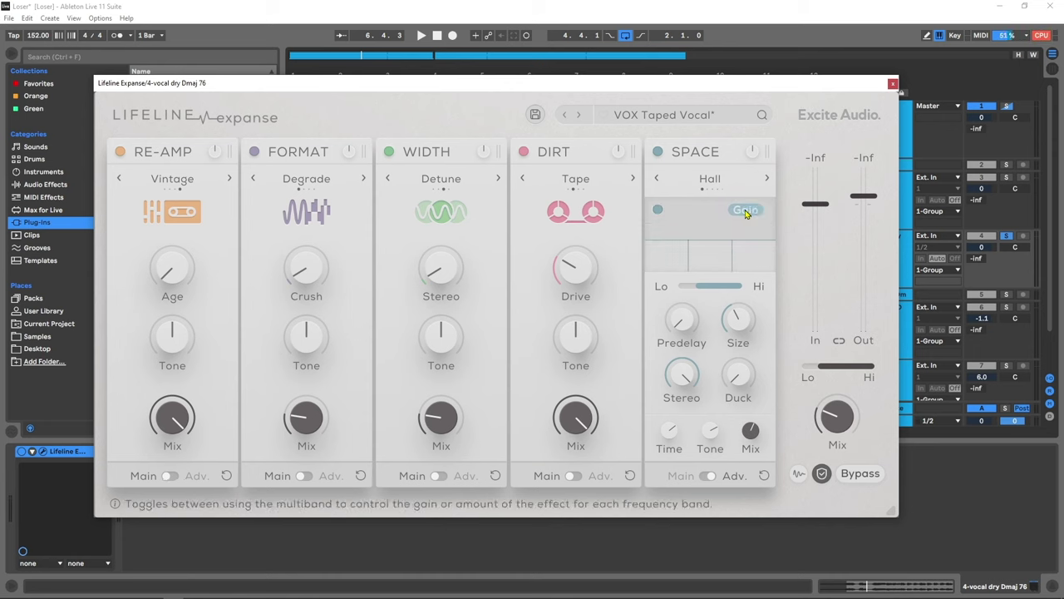
{"action": "left_click", "coordinate": [662, 210]}
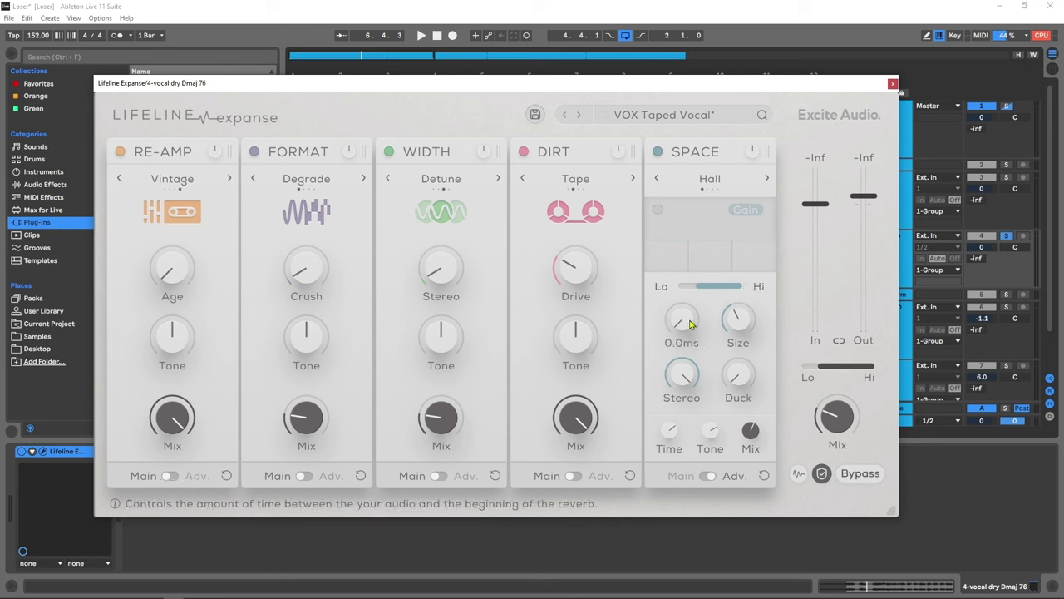
Step: Play the vocal and try Hall's Predelay control in the Space module
{"action": "key", "text": "space"}
{"action": "left_click_drag", "start_coordinate": [689, 323], "coordinate": [668, 391]}
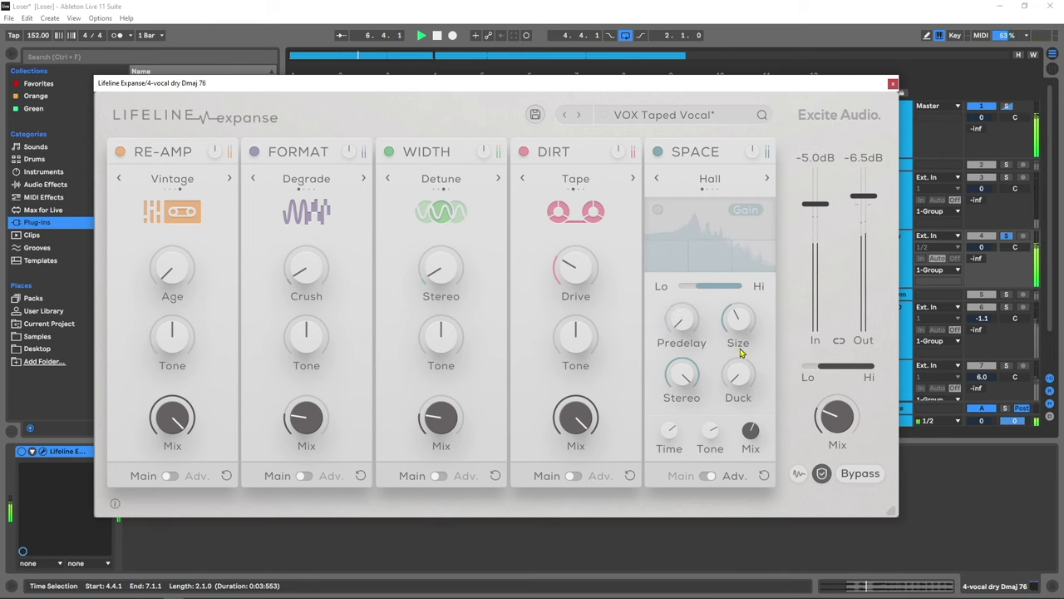
{"action": "mouse_move", "coordinate": [743, 334]}
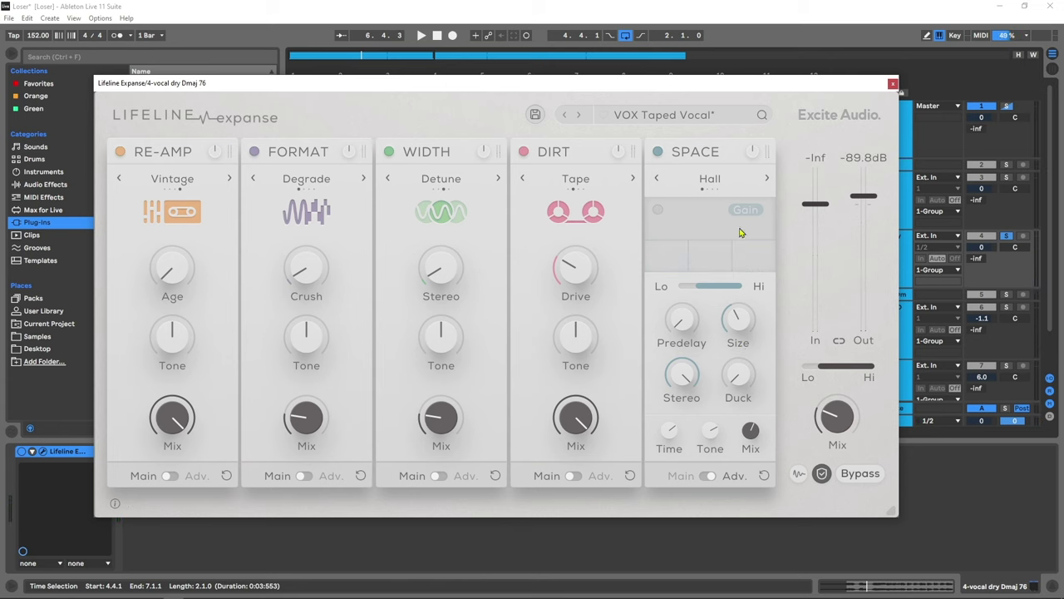
Step: Switch the Space module from Hall to Slap mode
{"action": "left_click", "coordinate": [766, 179]}
{"action": "left_click", "coordinate": [766, 179]}
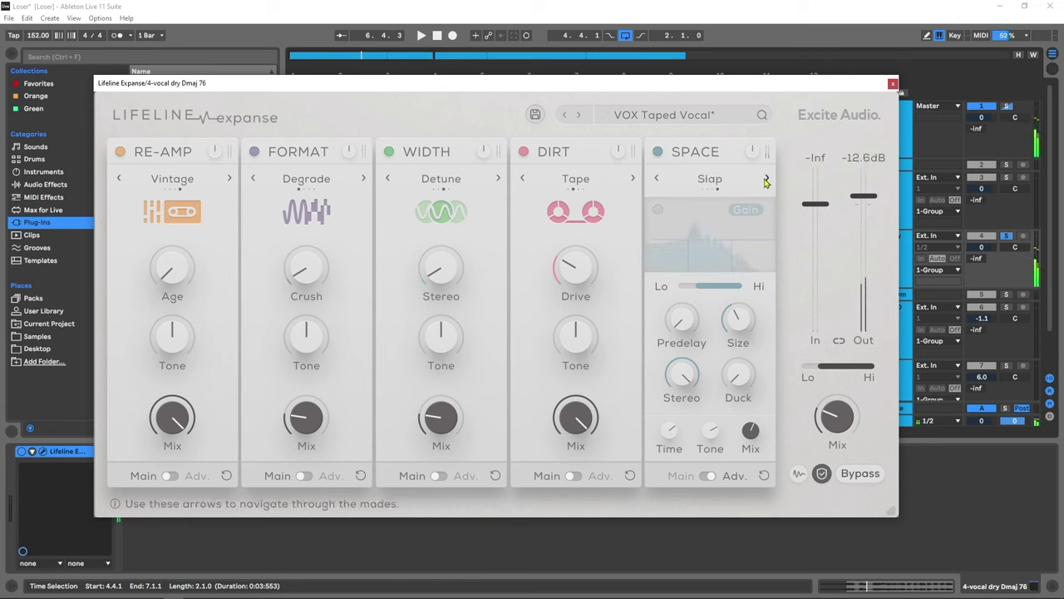
Step: Play the vocal and sweep Space's Size in Slap mode up to 100%, ending at 70%
{"action": "mouse_move", "coordinate": [746, 333]}
{"action": "key", "text": "space"}
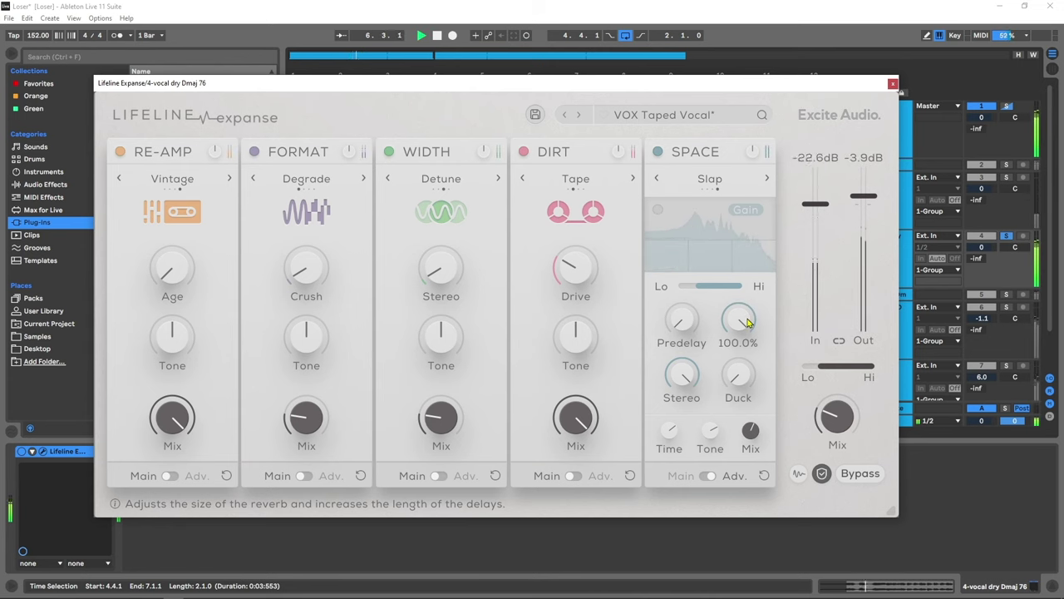
{"action": "left_click_drag", "start_coordinate": [742, 330], "coordinate": [736, 363]}
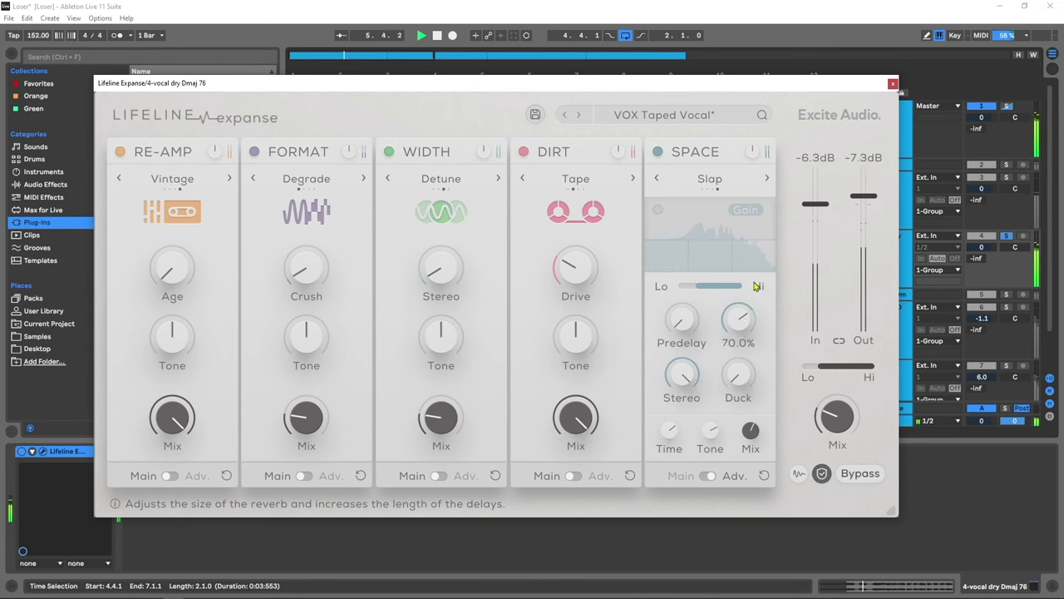
Step: Switch Space to Hall mode, raise Size to about 95% while the vocal plays, and stop playback
{"action": "left_click", "coordinate": [765, 178]}
{"action": "mouse_move", "coordinate": [738, 329]}
{"action": "left_click_drag", "start_coordinate": [738, 329], "coordinate": [736, 317]}
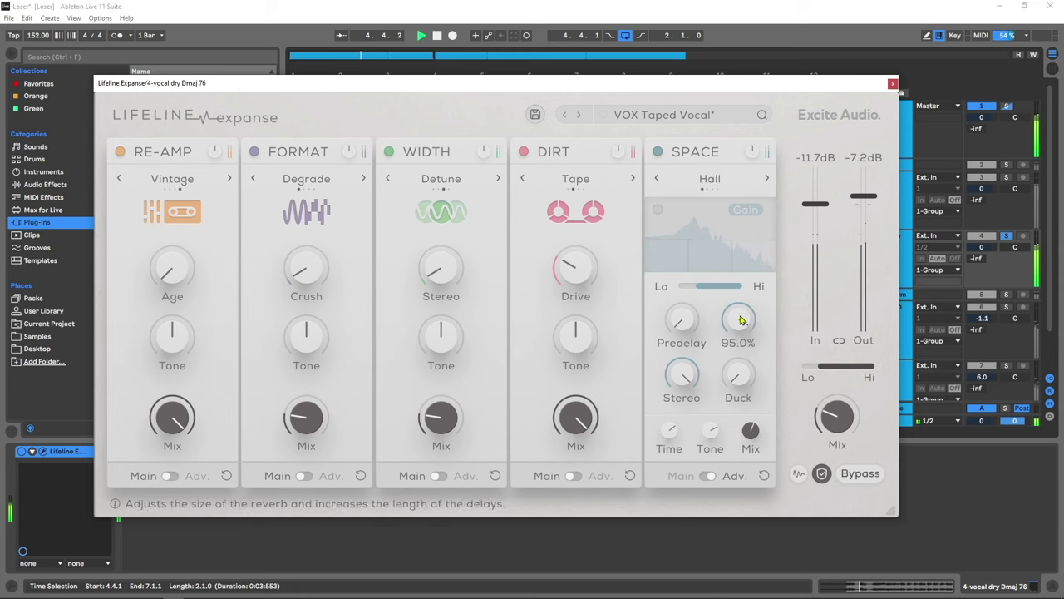
{"action": "key", "text": "space"}
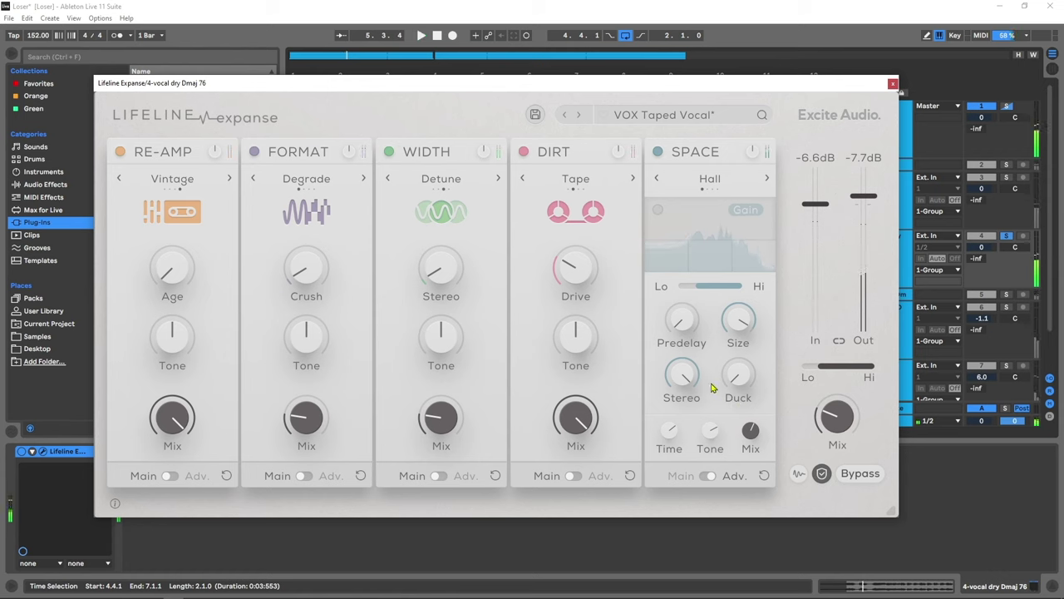
Step: Play the vocal and lower the Stereo width of Space's wet signal from full
{"action": "mouse_move", "coordinate": [682, 377]}
{"action": "key", "text": "space"}
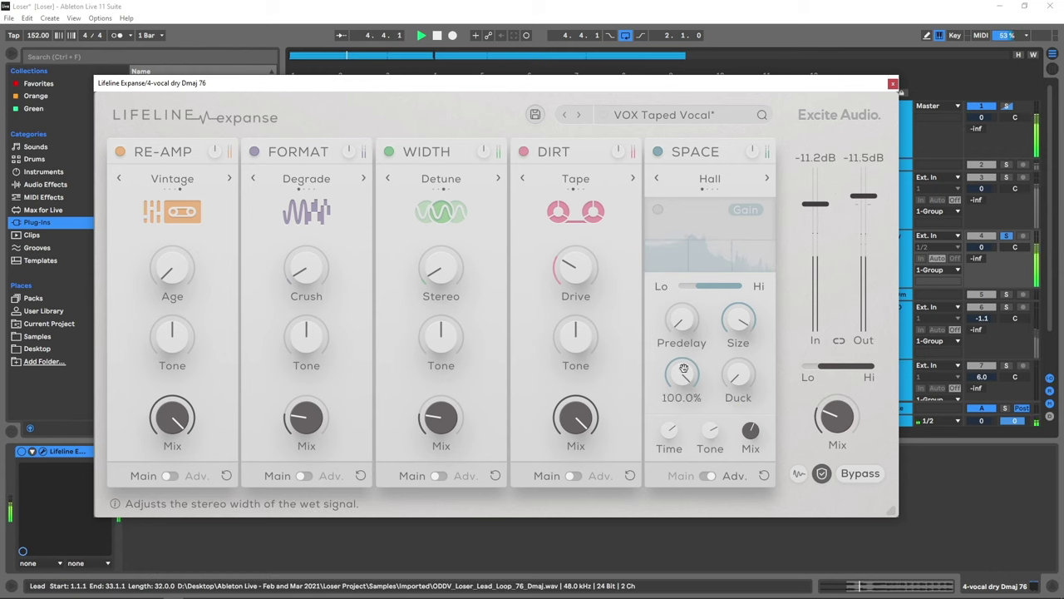
{"action": "mouse_move", "coordinate": [682, 377]}
{"action": "left_mouse_down"}
{"action": "mouse_move", "coordinate": [655, 550]}
{"action": "mouse_move", "coordinate": [670, 373]}
{"action": "left_mouse_up"}
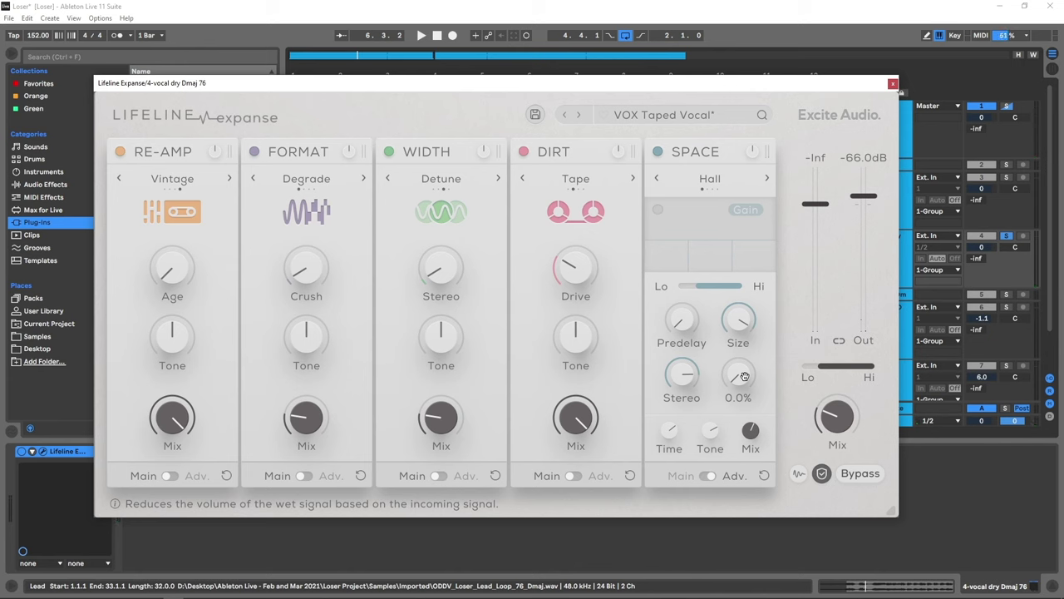
Step: Raise Space's Duck and vary it while the vocal plays, ending at 67%
{"action": "left_click_drag", "start_coordinate": [744, 373], "coordinate": [743, 351]}
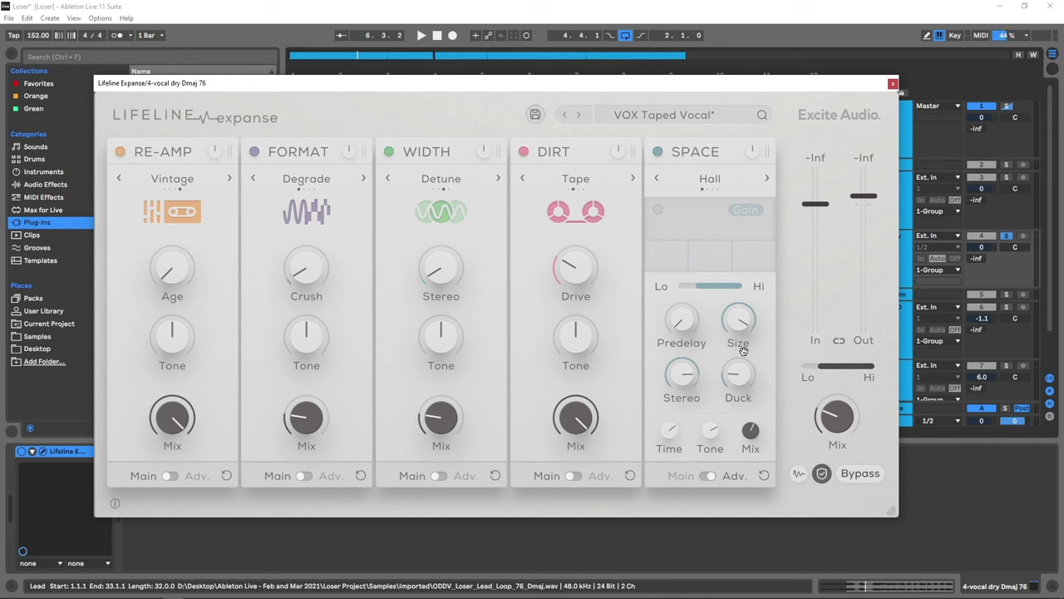
{"action": "key", "text": "space"}
{"action": "left_click_drag", "start_coordinate": [738, 376], "coordinate": [742, 349]}
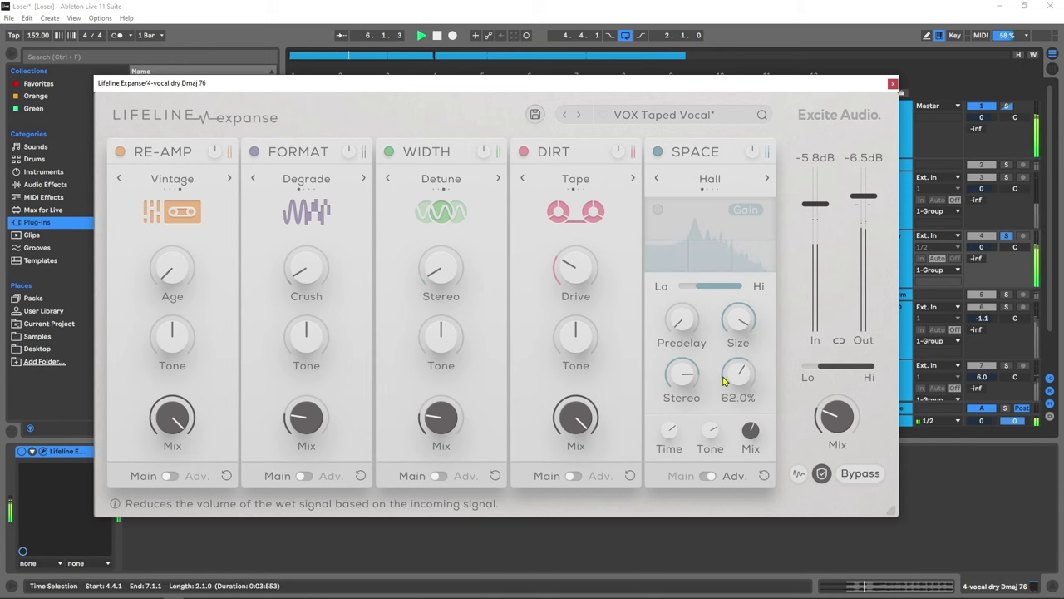
{"action": "left_click_drag", "start_coordinate": [738, 376], "coordinate": [713, 482]}
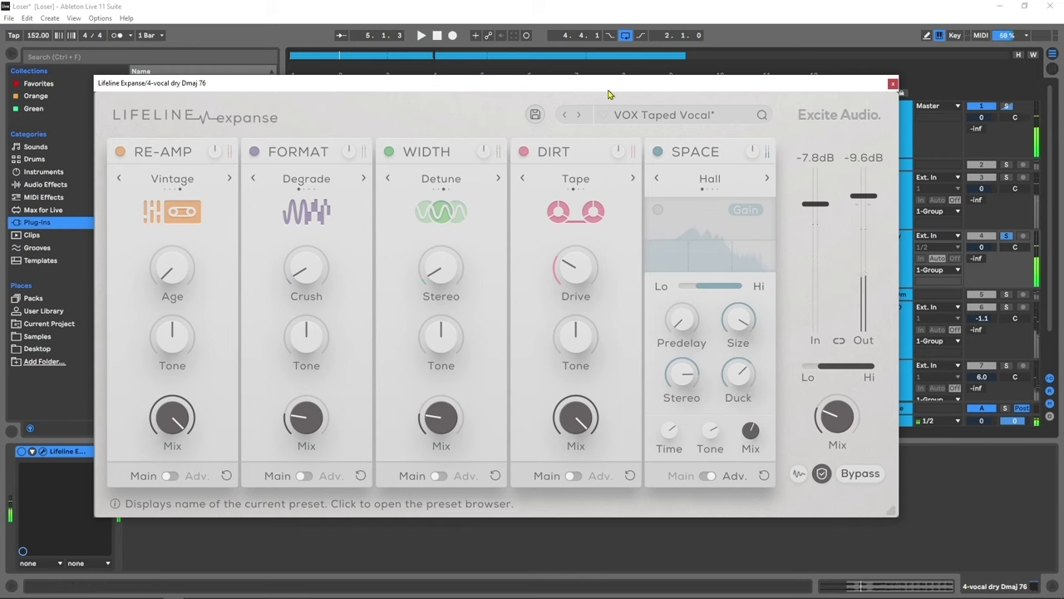
Step: Move the plug-in window aside, extend the arrangement loop to end at 8.2.1, and bring the window back up
{"action": "left_click_drag", "start_coordinate": [565, 83], "coordinate": [594, 263]}
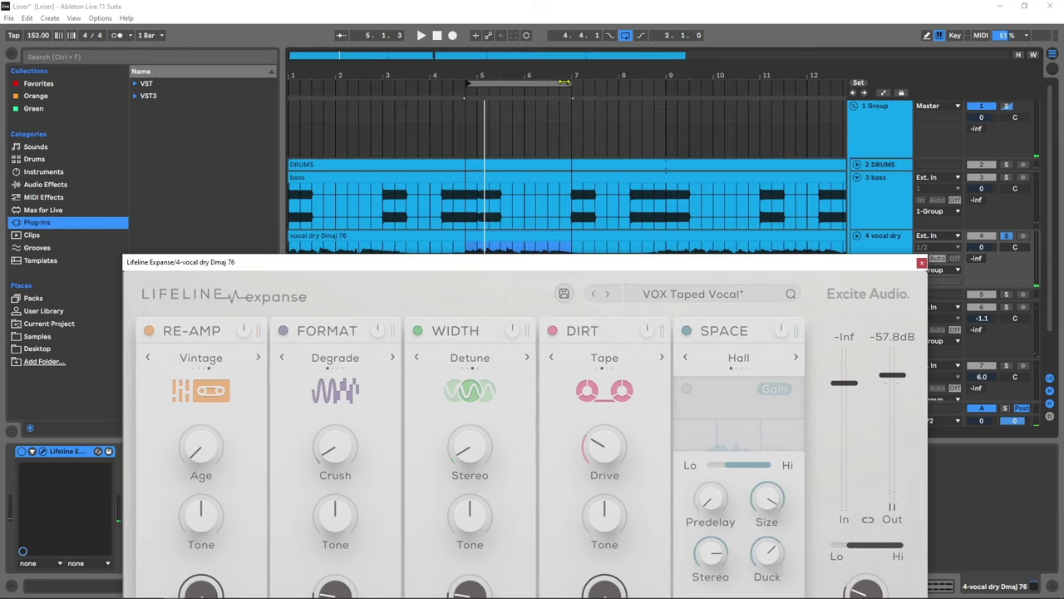
{"action": "left_click_drag", "start_coordinate": [571, 85], "coordinate": [630, 96]}
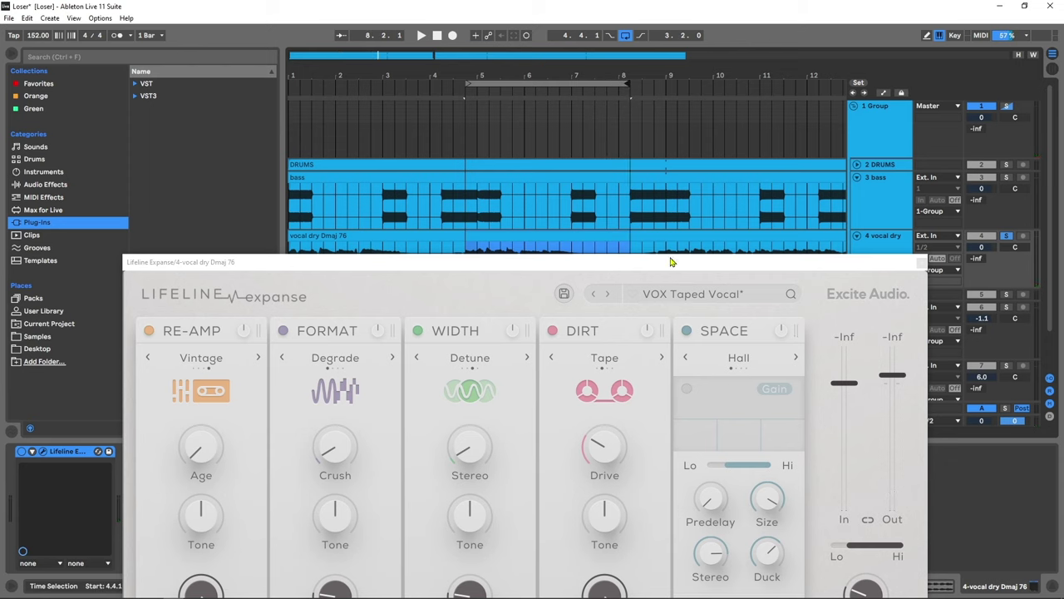
{"action": "left_click_drag", "start_coordinate": [670, 264], "coordinate": [661, 144]}
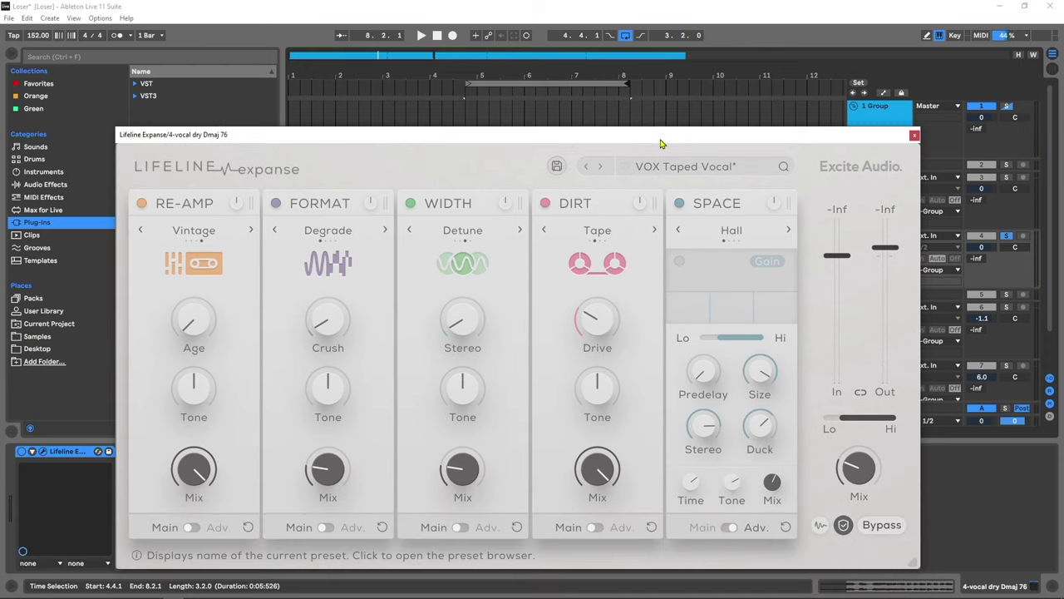
{"action": "left_click_drag", "start_coordinate": [661, 144], "coordinate": [673, 124]}
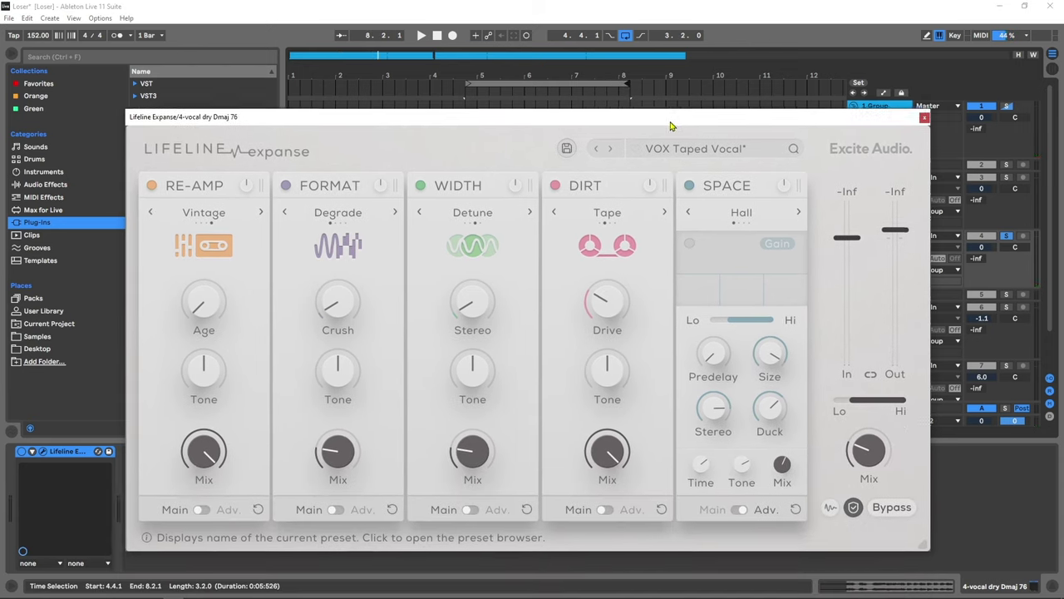
Step: Play the longer vocal loop, lower Space's Duck and raise it to 91%, and stop playback
{"action": "mouse_move", "coordinate": [773, 424]}
{"action": "key", "text": "space"}
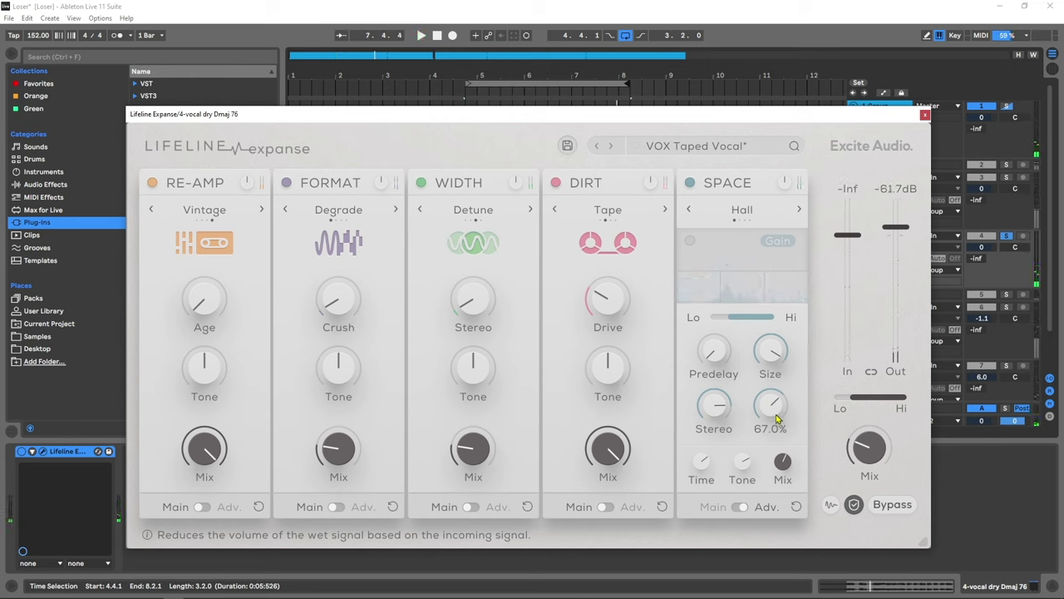
{"action": "left_click_drag", "start_coordinate": [775, 422], "coordinate": [769, 449]}
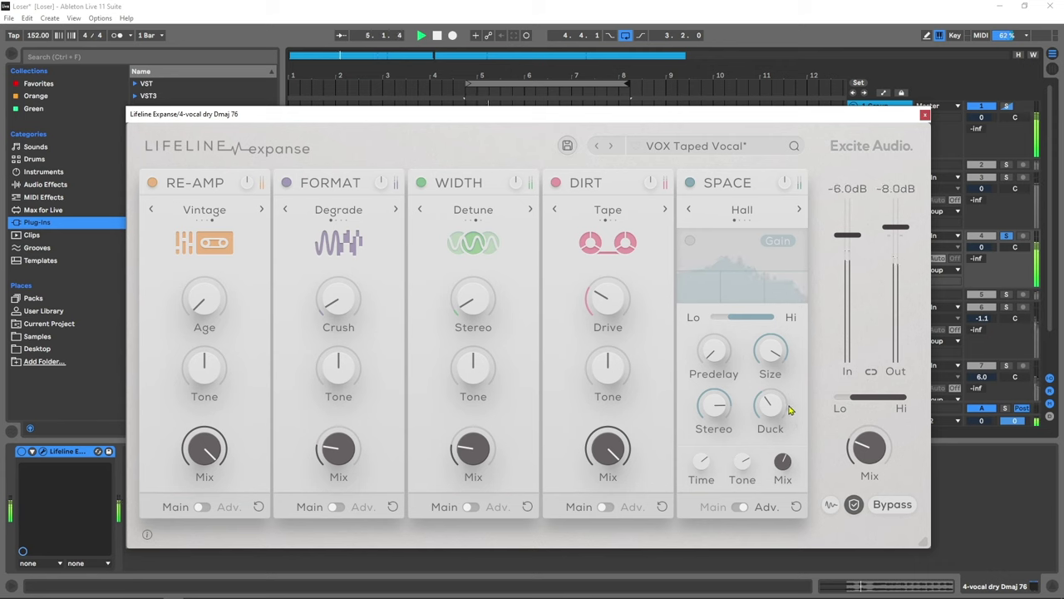
{"action": "mouse_move", "coordinate": [782, 409]}
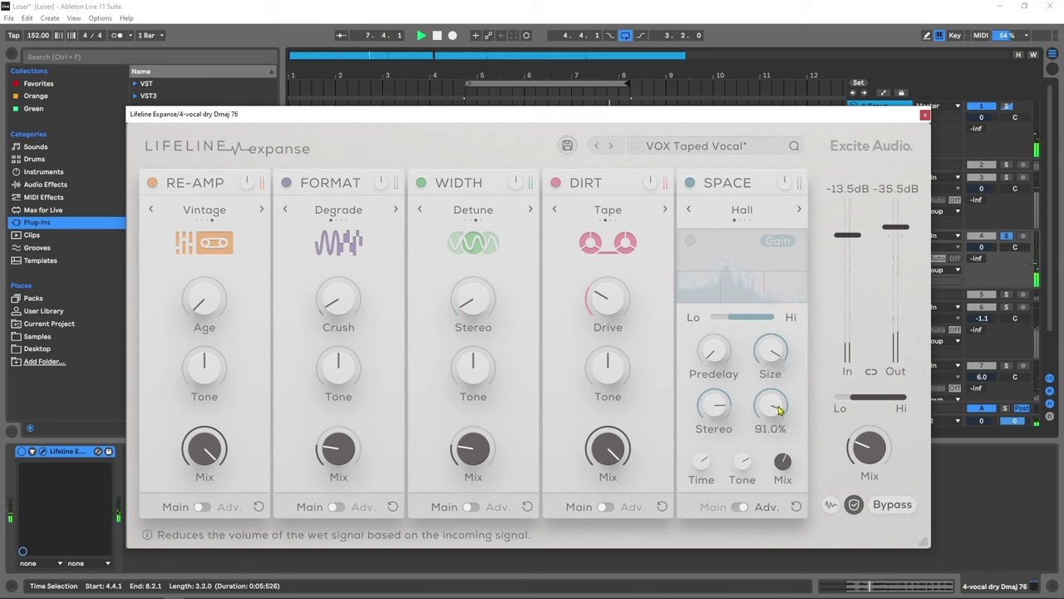
{"action": "key", "text": "space"}
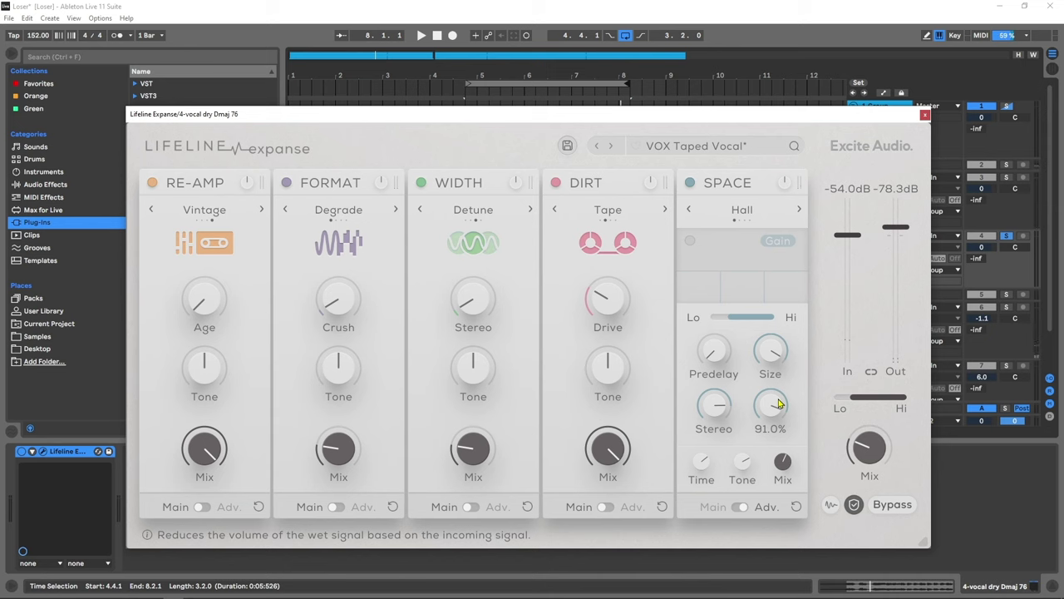